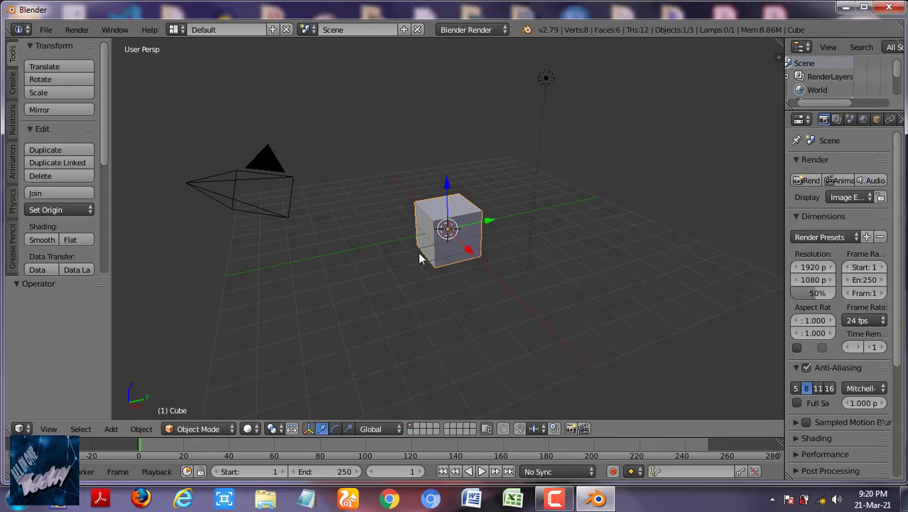
Add a plane and scale it up to 17.376 as a large floor.
{"action": "key", "text": "shift+a"}
{"action": "left_click", "coordinate": [480, 259]}
{"action": "key", "text": "s"}
{"action": "left_click", "coordinate": [426, 340]}
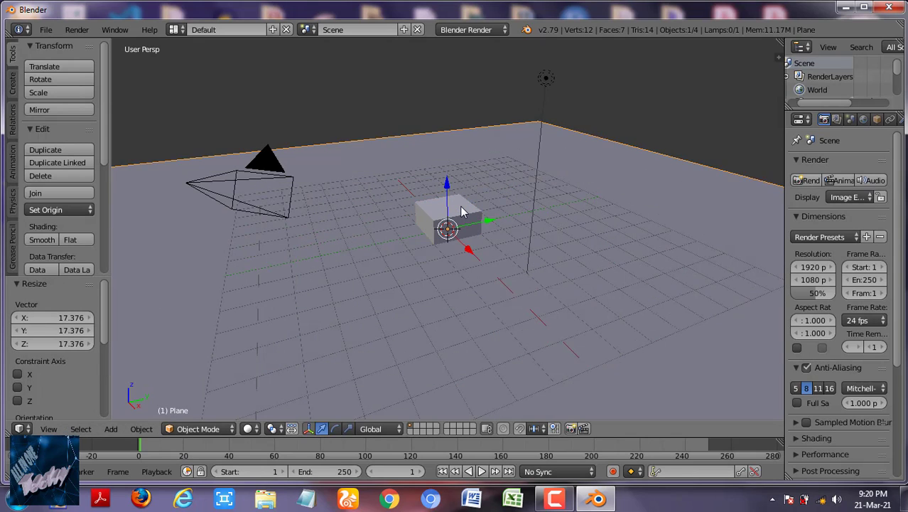
Delete the default cube and add a 32-vertex mesh circle at the scene centre.
{"action": "left_click", "coordinate": [462, 208]}
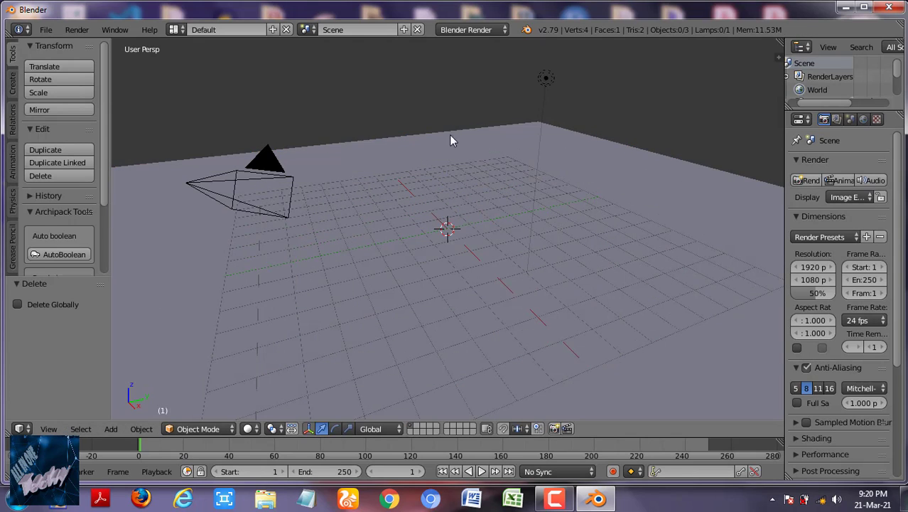
{"action": "right_click", "coordinate": [452, 138]}
{"action": "left_click_drag", "start_coordinate": [447, 196], "coordinate": [448, 186]}
{"action": "key", "text": "shift+a"}
{"action": "left_click", "coordinate": [475, 274]}
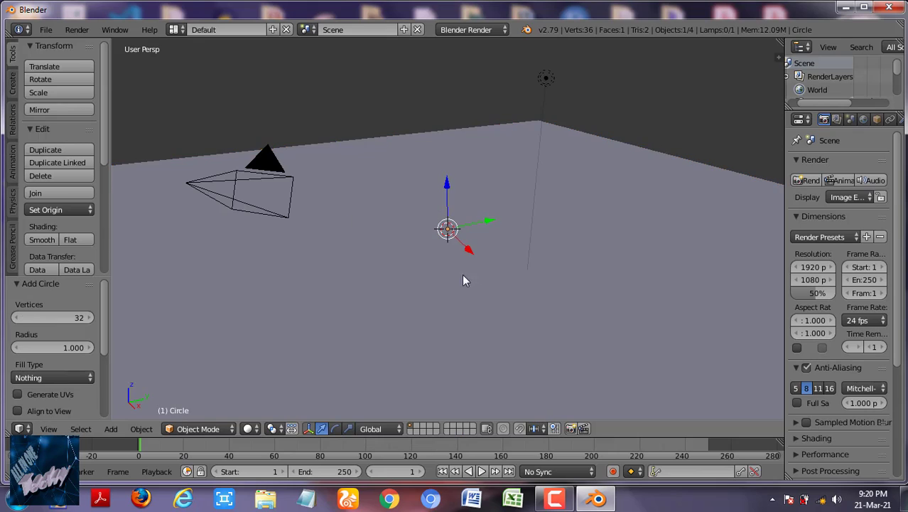
In front view, shrink the circle to 0.158 and extrude it upward into a tube.
{"action": "key", "text": "KP_1"}
{"action": "key", "text": "s"}
{"action": "left_click", "coordinate": [467, 251]}
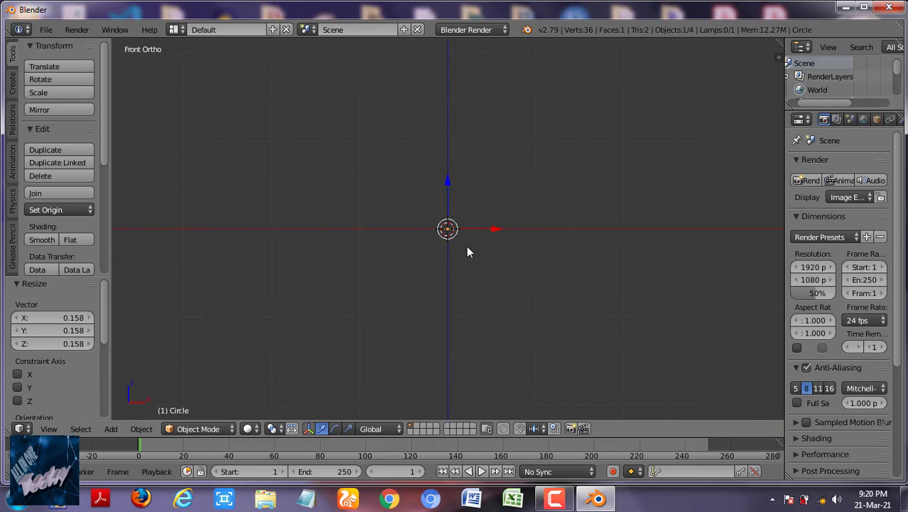
{"action": "key", "text": "Tab"}
{"action": "key", "text": "e"}
{"action": "left_click", "coordinate": [468, 96]}
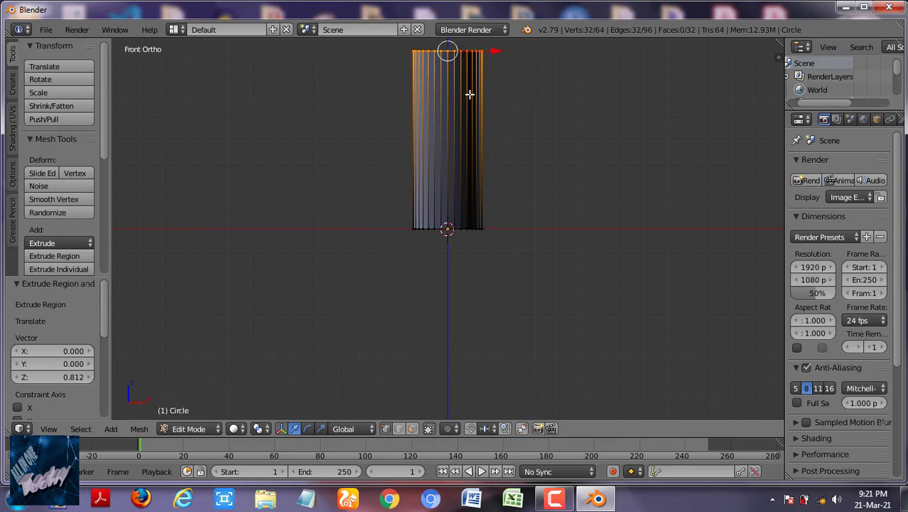
Raise the tube's top ring vertically along Z to lengthen it.
{"action": "middle_click_drag", "start_coordinate": [469, 93], "coordinate": [556, 157]}
{"action": "key", "text": "KP_1"}
{"action": "key", "text": "g"}
{"action": "key", "text": "z"}
{"action": "left_click", "coordinate": [440, 126]}
{"action": "scroll", "coordinate": [361, 275], "scroll_direction": "down", "scroll_amount": 2}
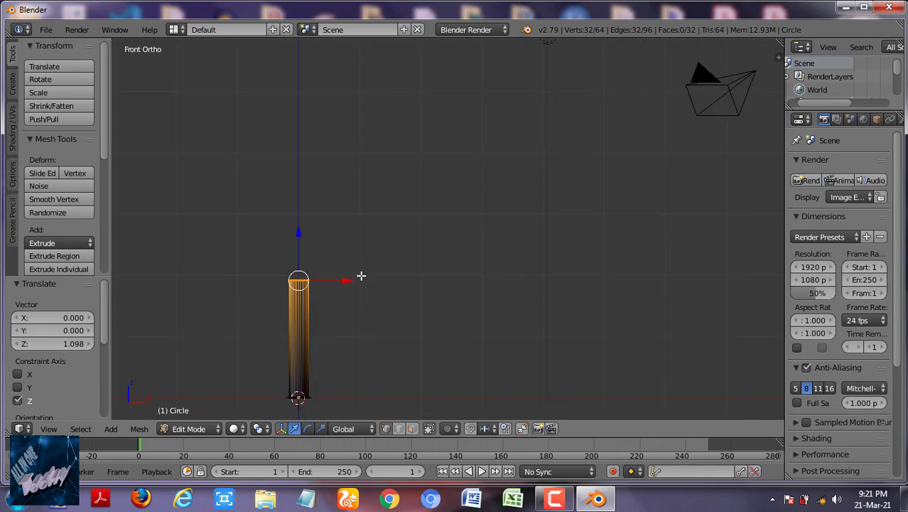
{"action": "scroll", "coordinate": [350, 69], "scroll_direction": "up", "scroll_amount": 2}
{"action": "key", "text": "g"}
{"action": "key", "text": "z"}
{"action": "left_click", "coordinate": [350, 54]}
Scale the whole tube to 0.364, then stretch it 2.705 times along Z.
{"action": "key", "text": "a"}
{"action": "key", "text": "a"}
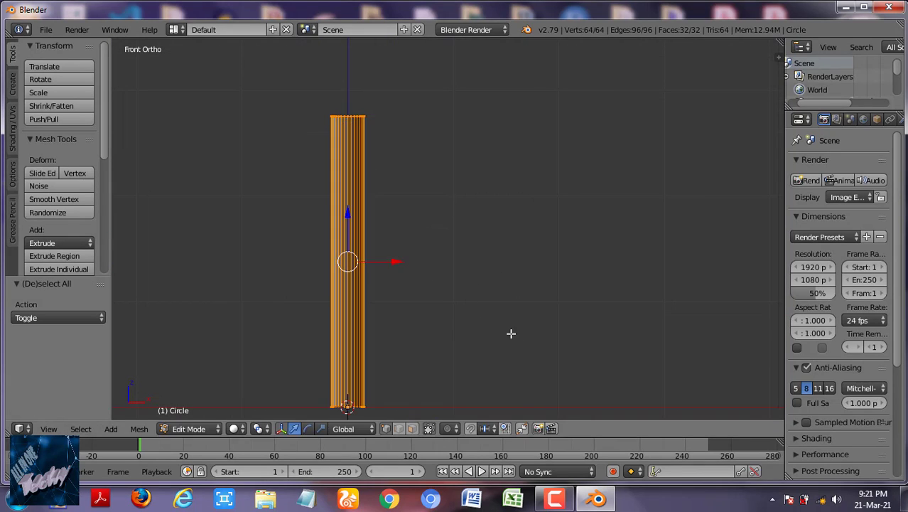
{"action": "key", "text": "s"}
{"action": "left_click", "coordinate": [401, 310]}
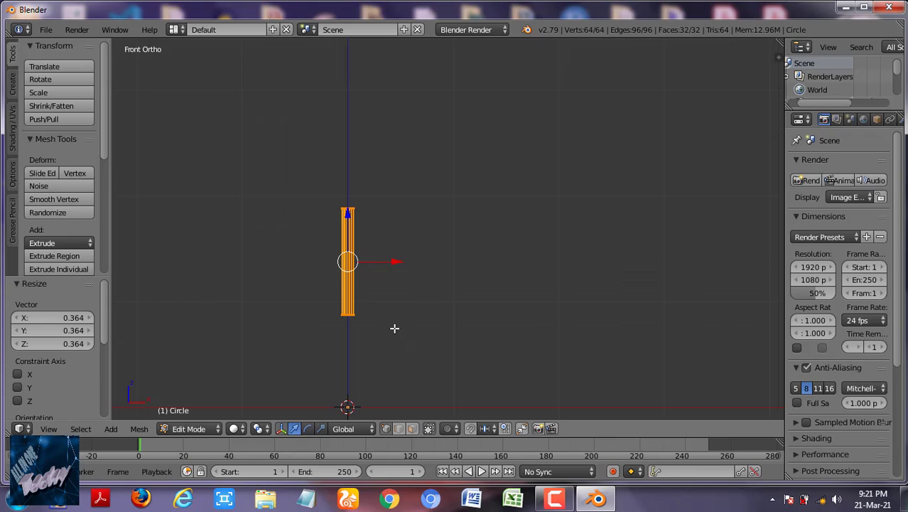
{"action": "key", "text": "s"}
{"action": "key", "text": "z"}
{"action": "left_click", "coordinate": [618, 358]}
{"action": "scroll", "coordinate": [467, 312], "scroll_direction": "down", "scroll_amount": 4}
{"action": "scroll", "coordinate": [396, 219], "scroll_direction": "up", "scroll_amount": 4}
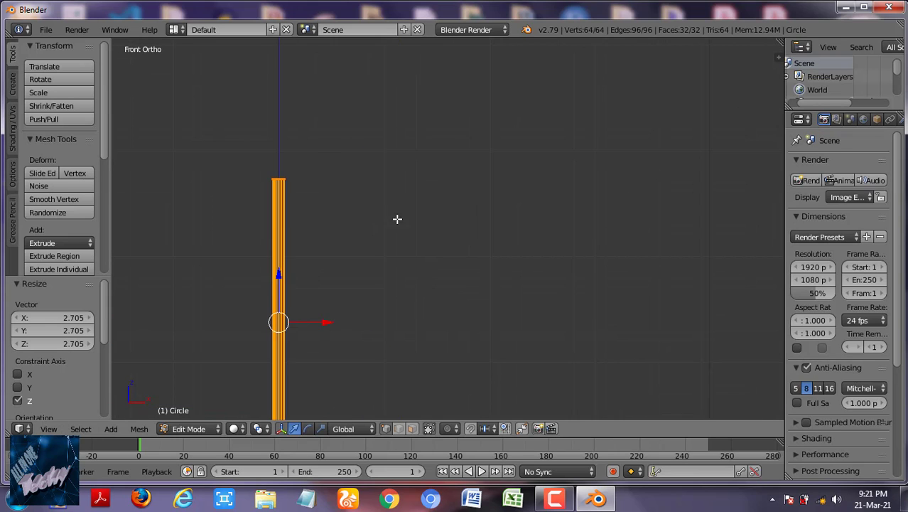
{"action": "scroll", "coordinate": [397, 219], "scroll_direction": "down", "scroll_amount": 2}
Switch to wireframe and box-select the ring of vertices at the tube's top.
{"action": "key", "text": "a"}
{"action": "scroll", "coordinate": [312, 205], "scroll_direction": "up", "scroll_amount": 2}
{"action": "scroll", "coordinate": [270, 212], "scroll_direction": "up", "scroll_amount": 1}
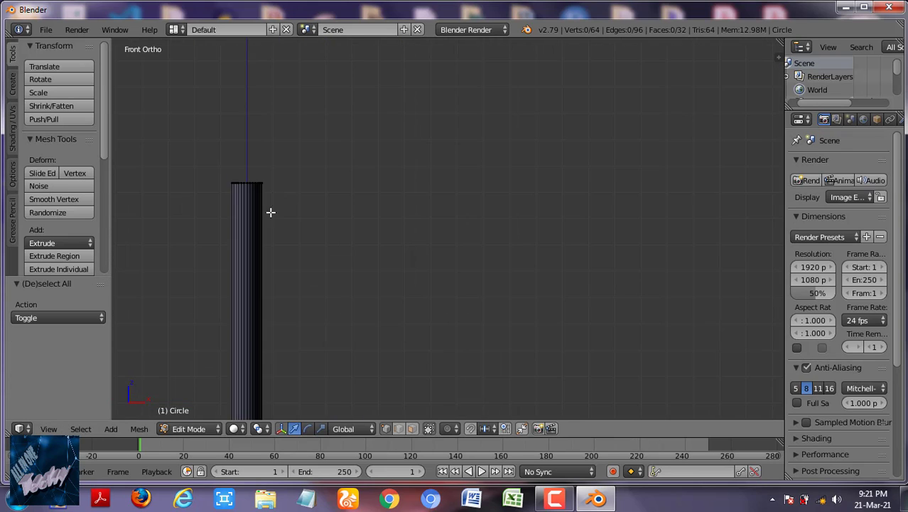
{"action": "middle_click_drag", "start_coordinate": [270, 211], "coordinate": [384, 222], "text": "shift"}
{"action": "left_click_drag", "start_coordinate": [316, 174], "coordinate": [413, 220]}
{"action": "key", "text": "a"}
{"action": "key", "text": "z"}
{"action": "left_click_drag", "start_coordinate": [313, 165], "coordinate": [387, 234]}
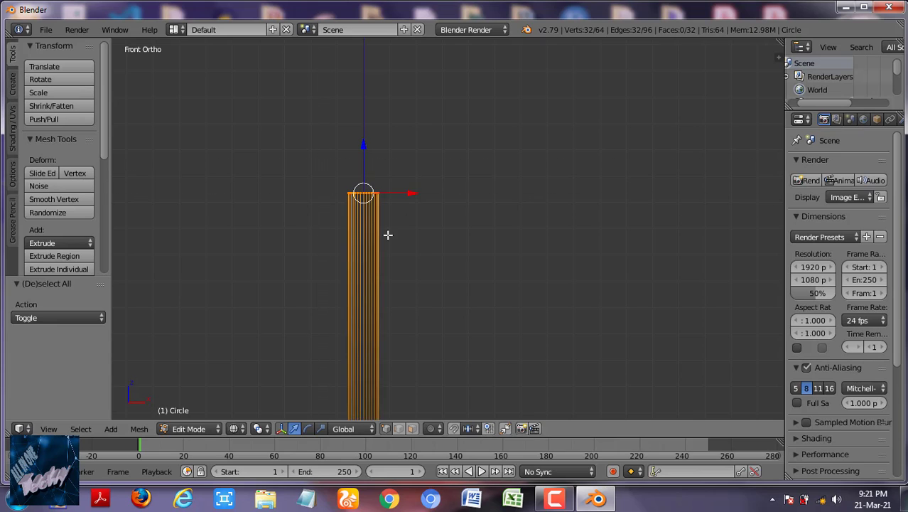
{"action": "scroll", "coordinate": [387, 235], "scroll_direction": "down", "scroll_amount": 3}
Shift the top ring sideways along X so the tube leans (0.641 offset).
{"action": "key", "text": "g"}
{"action": "key", "text": "x"}
{"action": "left_click", "coordinate": [511, 221]}
{"action": "middle_click_drag", "start_coordinate": [558, 253], "coordinate": [410, 226], "text": "shift"}
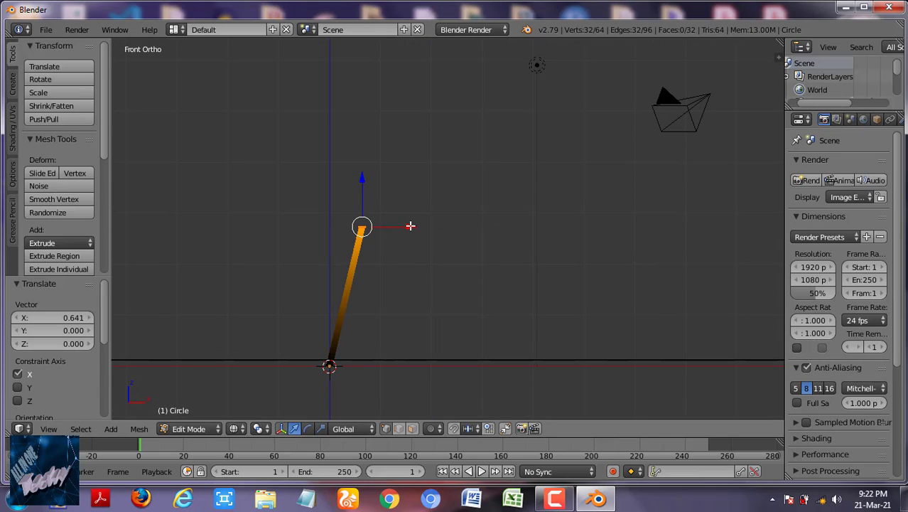
{"action": "key", "text": "g"}
{"action": "key", "text": "x"}
{"action": "left_click", "coordinate": [416, 225]}
Rotate the top ring 33.1°, then adjust it with a slight extra rotation.
{"action": "key", "text": "r"}
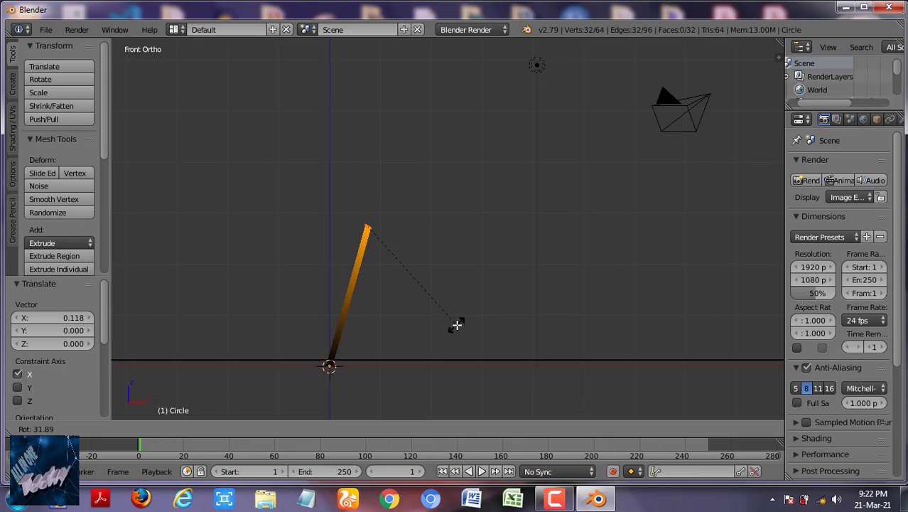
{"action": "left_click", "coordinate": [455, 327]}
{"action": "scroll", "coordinate": [406, 273], "scroll_direction": "up", "scroll_amount": 4}
{"action": "scroll", "coordinate": [401, 281], "scroll_direction": "down", "scroll_amount": 2}
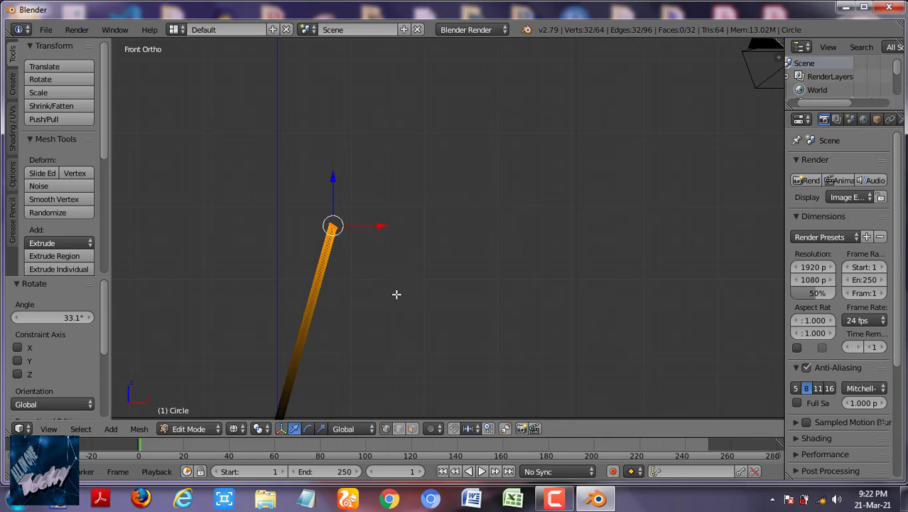
{"action": "key", "text": "r"}
{"action": "left_click", "coordinate": [419, 255]}
Extrude the top ring to the right and rotate the new end ring level.
{"action": "key", "text": "e"}
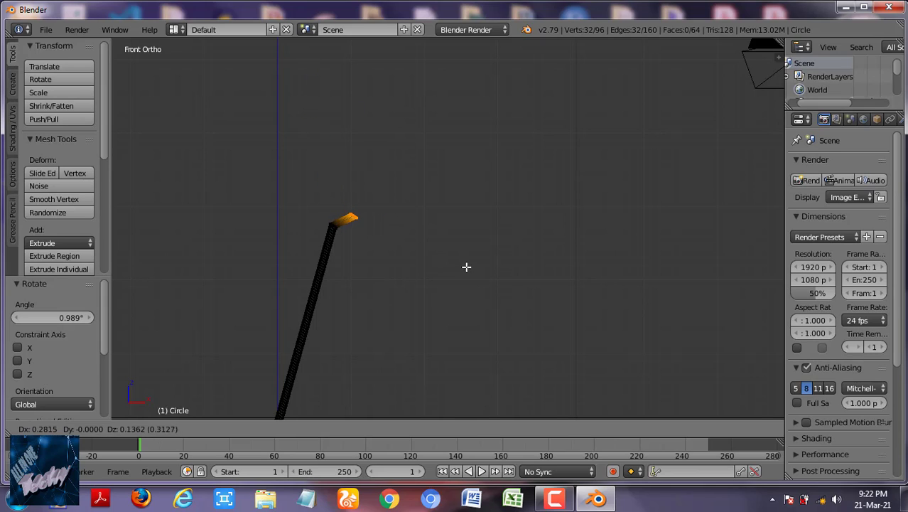
{"action": "left_click", "coordinate": [551, 278]}
{"action": "key", "text": "r"}
{"action": "left_click", "coordinate": [475, 354]}
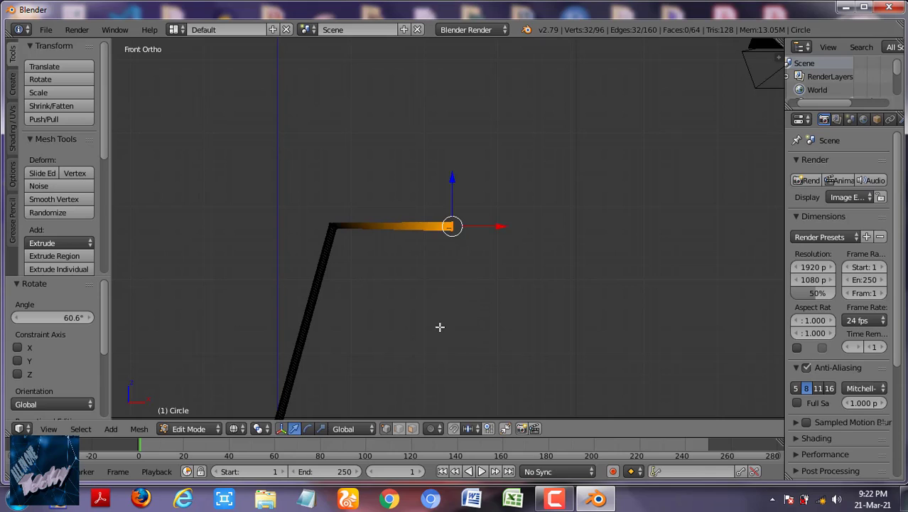
{"action": "scroll", "coordinate": [439, 324], "scroll_direction": "up", "scroll_amount": 4}
{"action": "scroll", "coordinate": [279, 263], "scroll_direction": "up", "scroll_amount": 2}
{"action": "scroll", "coordinate": [386, 294], "scroll_direction": "down", "scroll_amount": 3}
Bevel the corner ring with 6 segments and a 1.748 offset.
{"action": "key", "text": "ctrl+b"}
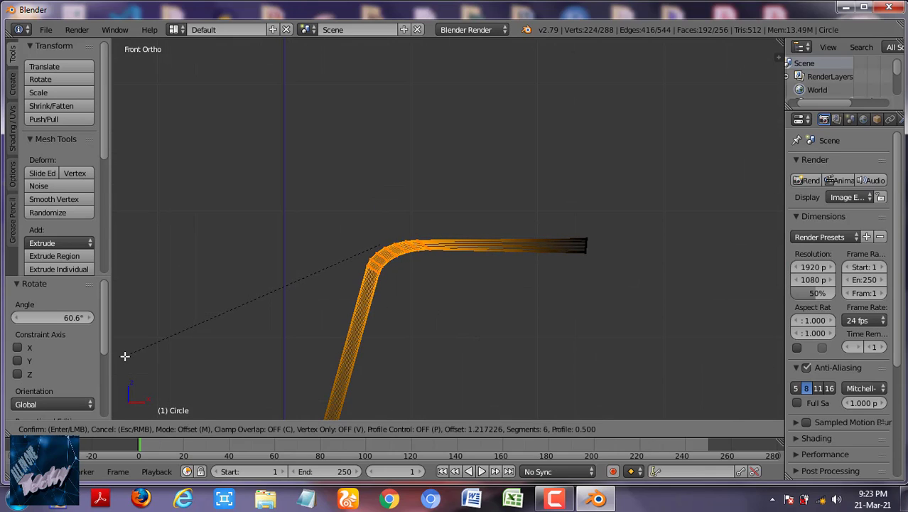
{"action": "left_click", "coordinate": [716, 358]}
{"action": "scroll", "coordinate": [540, 312], "scroll_direction": "down", "scroll_amount": 2}
{"action": "scroll", "coordinate": [521, 314], "scroll_direction": "up", "scroll_amount": 5}
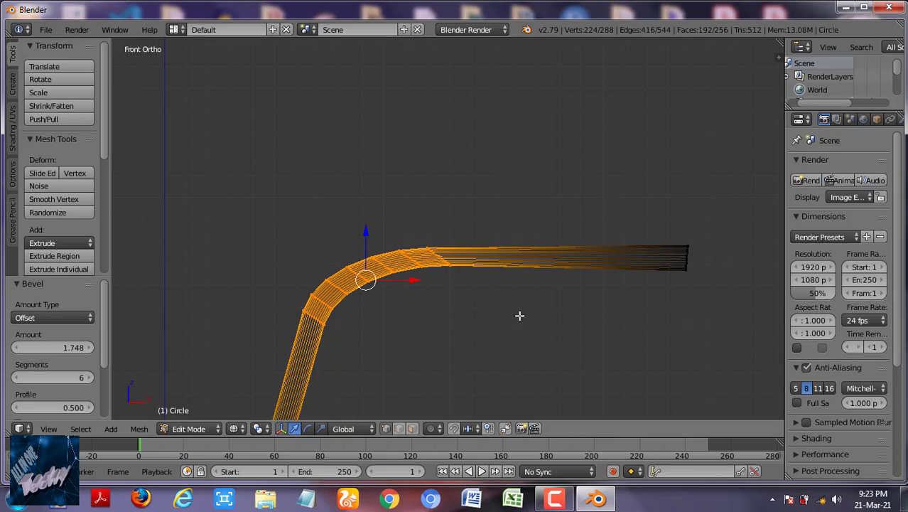
Rotate the rings at the horizontal section's start slightly (2.28°) to straighten it.
{"action": "key", "text": "a"}
{"action": "right_click", "coordinate": [430, 259], "text": "alt"}
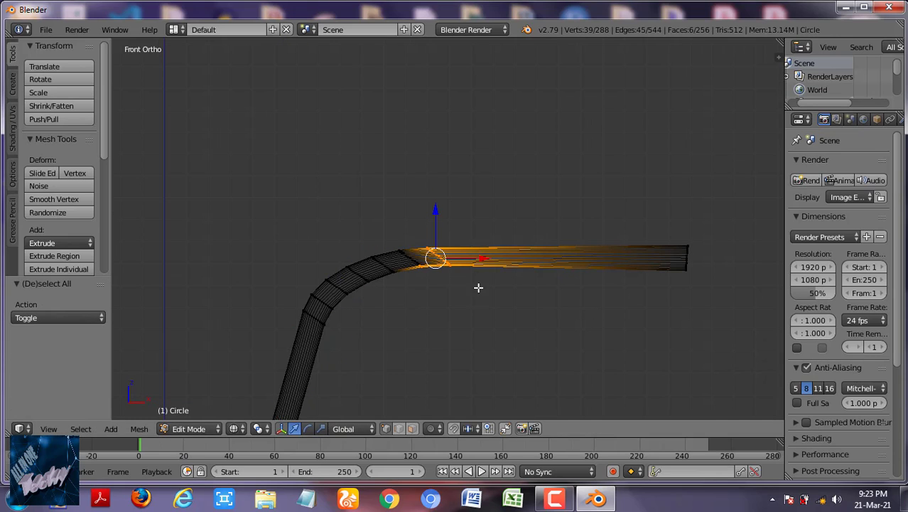
{"action": "left_click", "coordinate": [463, 291]}
{"action": "key", "text": "a"}
{"action": "left_click_drag", "start_coordinate": [422, 229], "coordinate": [484, 288]}
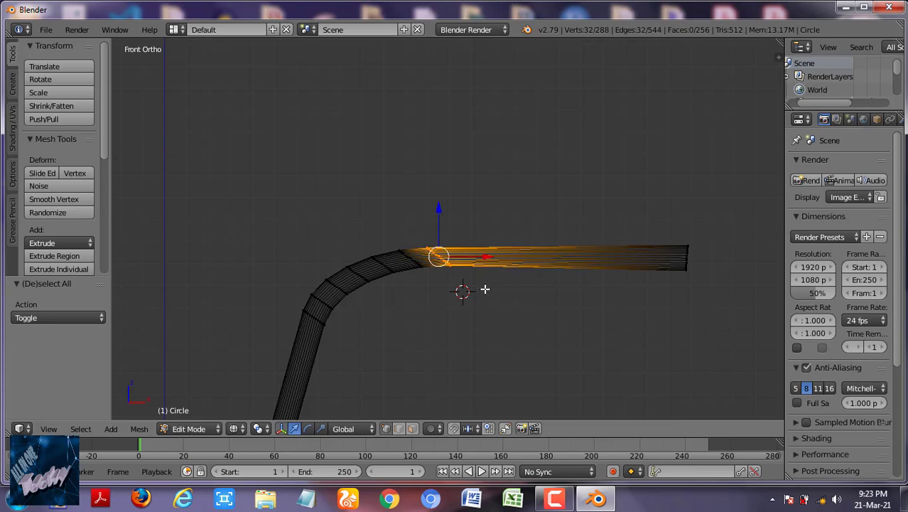
{"action": "key", "text": "r"}
{"action": "left_click", "coordinate": [493, 283]}
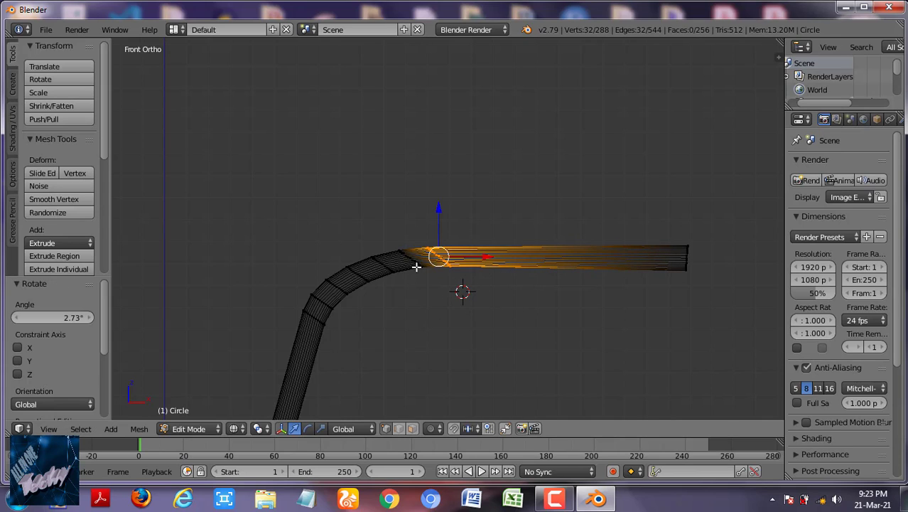
{"action": "key", "text": "a"}
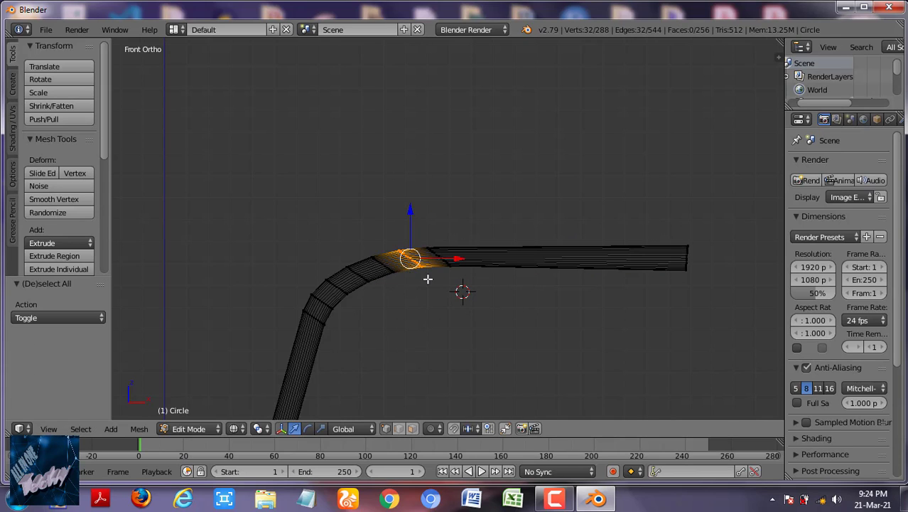
{"action": "key", "text": "r"}
{"action": "left_click", "coordinate": [502, 304]}
{"action": "mouse_move", "coordinate": [502, 304]}
{"action": "middle_mouse_down", "text": "shift"}
{"action": "mouse_move", "coordinate": [453, 269]}
{"action": "mouse_move", "coordinate": [487, 189]}
{"action": "mouse_move", "coordinate": [549, 255]}
{"action": "middle_mouse_up", "text": "shift"}
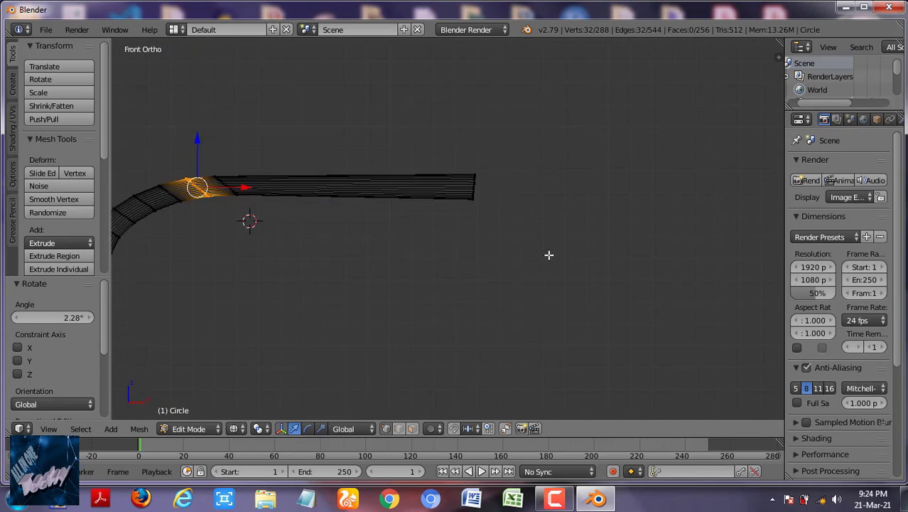
{"action": "scroll", "coordinate": [549, 255], "scroll_direction": "down", "scroll_amount": 6}
Scale the end ring to 0.899, extrude it down-right and turn it 90° into a leg.
{"action": "key", "text": "a"}
{"action": "key", "text": "s"}
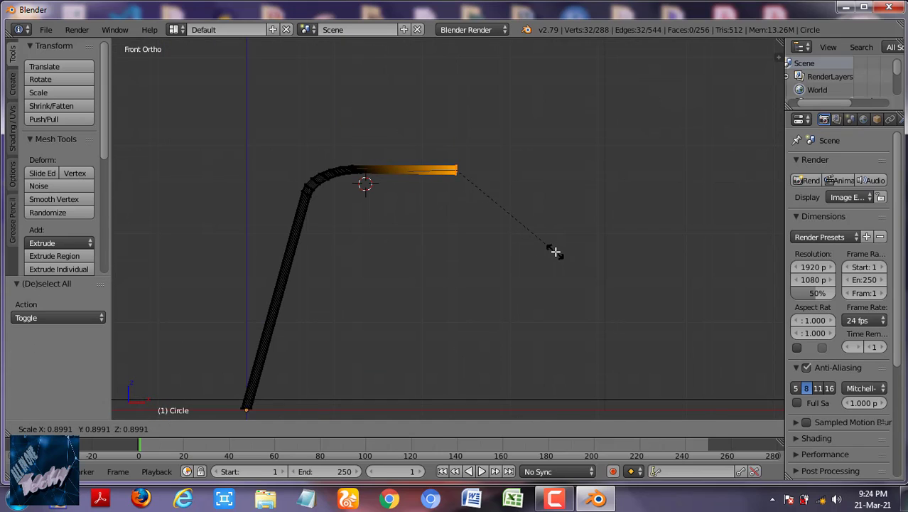
{"action": "left_click", "coordinate": [558, 248]}
{"action": "key", "text": "e"}
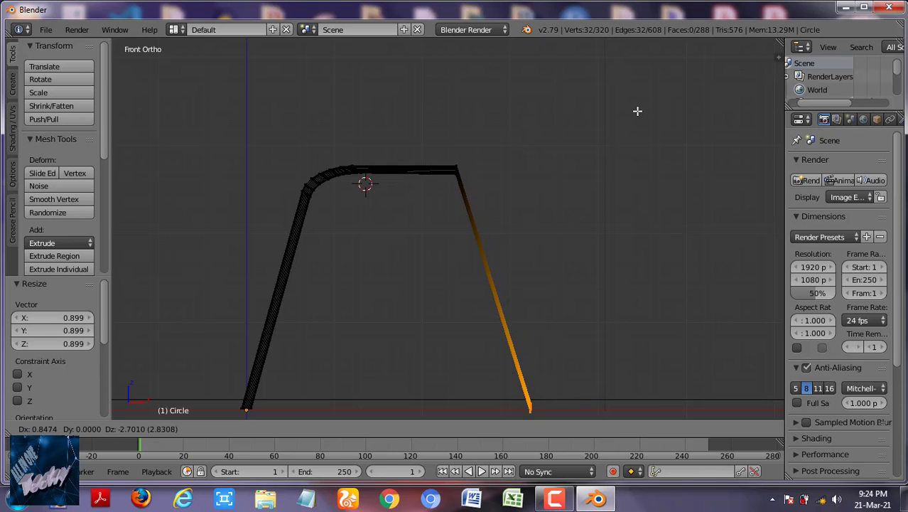
{"action": "left_click", "coordinate": [614, 108]}
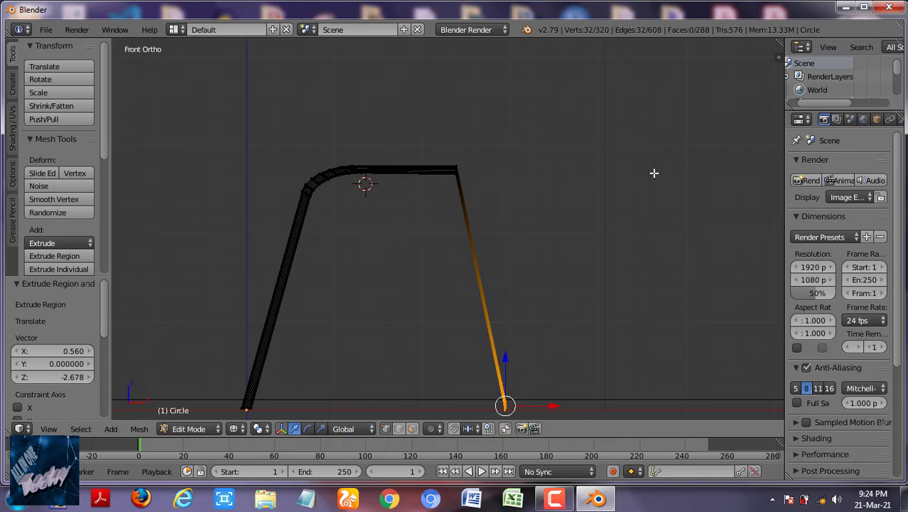
{"action": "type", "text": "r90"}
{"action": "key", "text": "Return"}
{"action": "scroll", "coordinate": [533, 219], "scroll_direction": "down", "scroll_amount": 4, "text": "shift"}
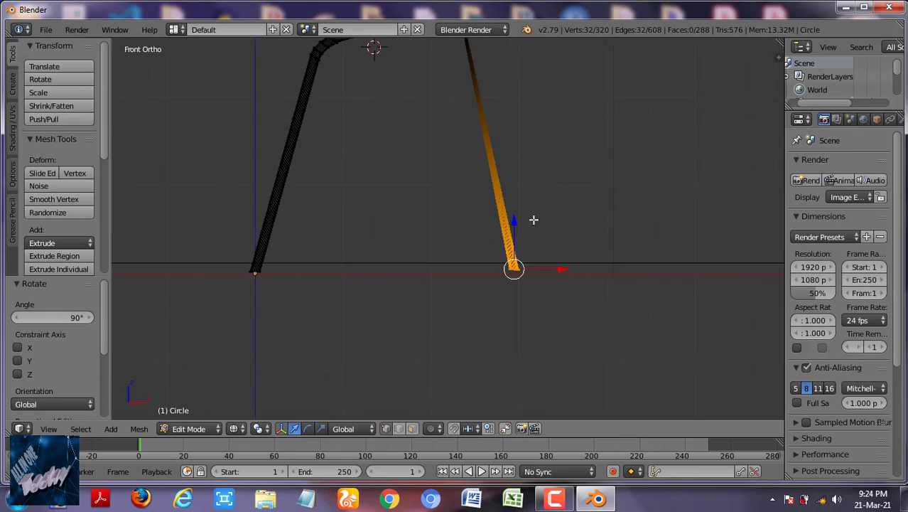
{"action": "scroll", "coordinate": [561, 253], "scroll_direction": "up", "scroll_amount": 3}
Lower the right leg's end ring and the left leg's bottom loop onto the floor.
{"action": "key", "text": "g"}
{"action": "key", "text": "z"}
{"action": "left_click", "coordinate": [564, 244]}
{"action": "scroll", "coordinate": [539, 253], "scroll_direction": "up", "scroll_amount": 2, "text": "ctrl"}
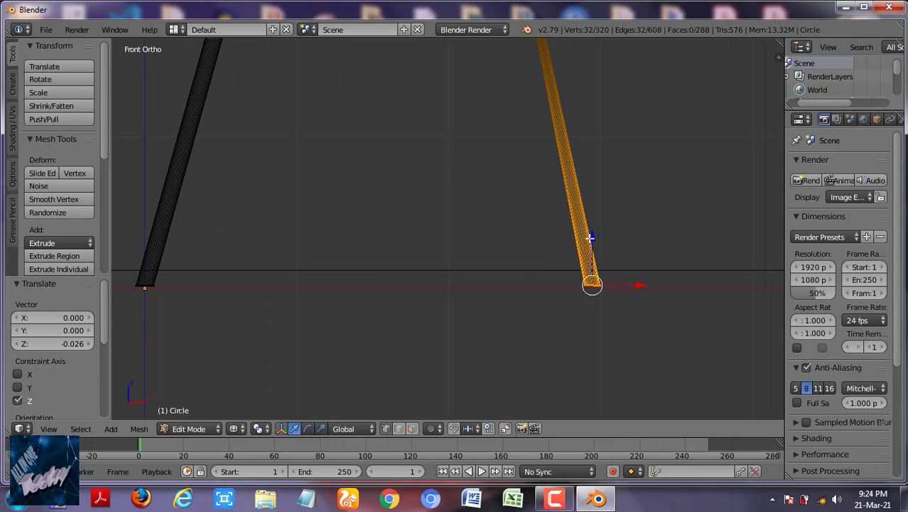
{"action": "key", "text": "a"}
{"action": "right_click", "coordinate": [139, 274], "text": "alt"}
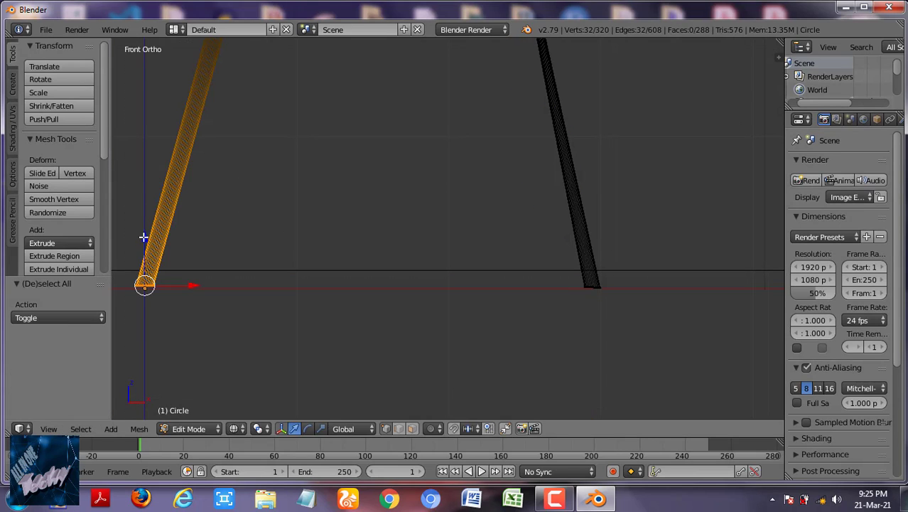
{"action": "key", "text": "g"}
{"action": "key", "text": "z"}
{"action": "left_click", "coordinate": [148, 239]}
{"action": "scroll", "coordinate": [562, 278], "scroll_direction": "up", "scroll_amount": 4}
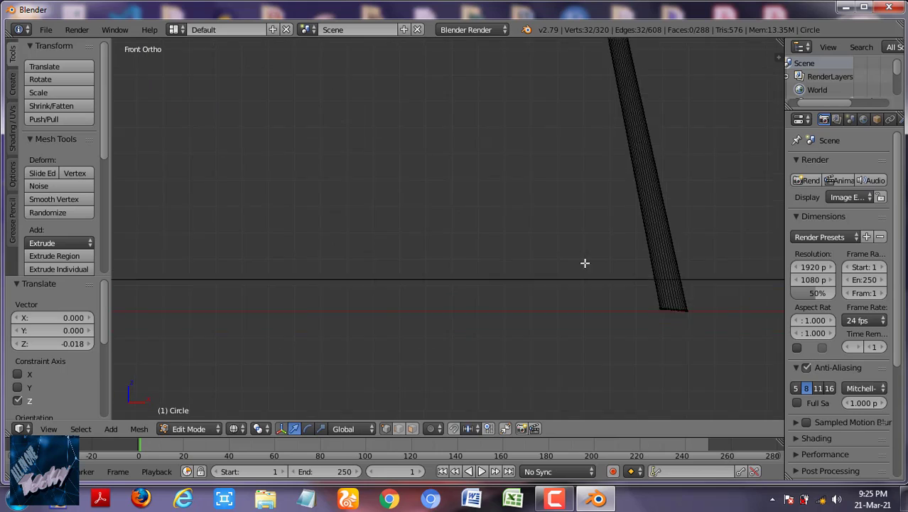
Rotate the right leg outward so its foot rests on the floor line.
{"action": "middle_click_drag", "start_coordinate": [585, 263], "coordinate": [450, 200], "text": "shift"}
{"action": "key", "text": "a"}
{"action": "key", "text": "a"}
{"action": "key", "text": "r"}
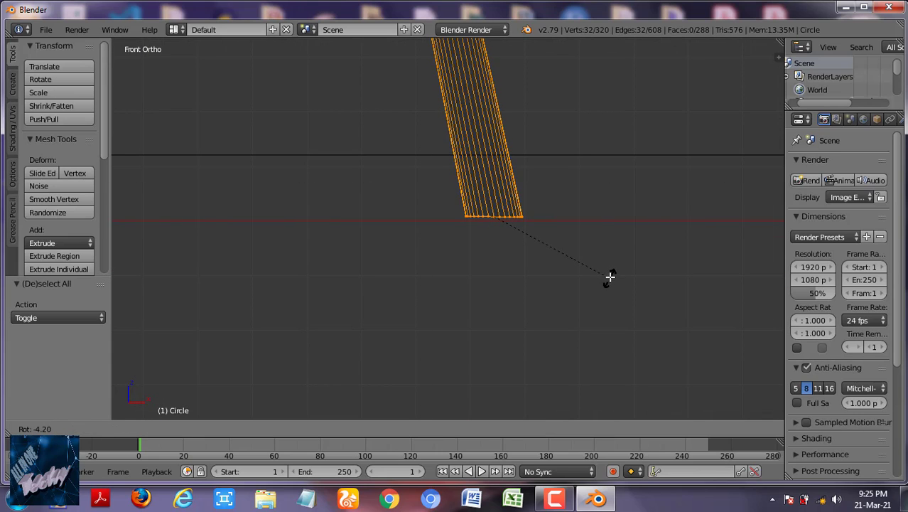
{"action": "left_click", "coordinate": [610, 277]}
{"action": "scroll", "coordinate": [529, 228], "scroll_direction": "down", "scroll_amount": 3}
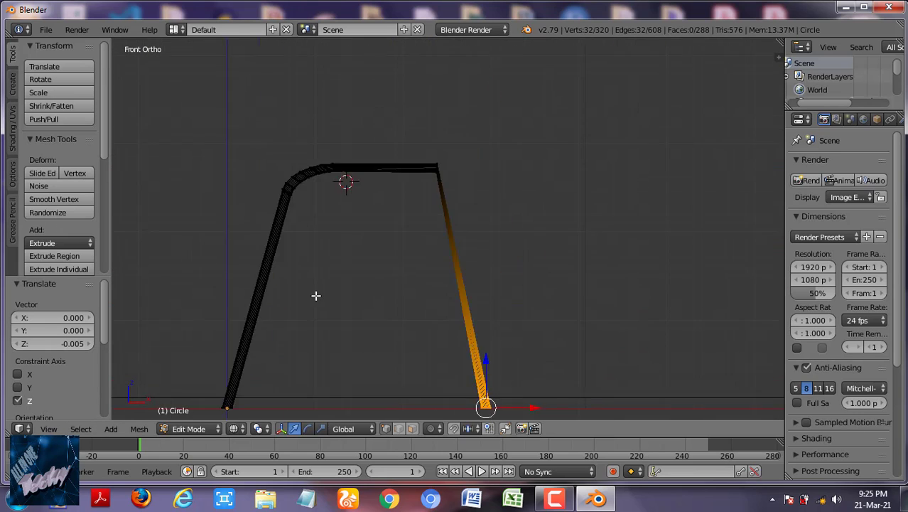
{"action": "scroll", "coordinate": [316, 295], "scroll_direction": "up", "scroll_amount": 4}
Select the right leg's top-right corner loop and begin beveling it.
{"action": "key", "text": "a"}
{"action": "right_click", "coordinate": [434, 178], "text": "alt"}
{"action": "scroll", "coordinate": [497, 230], "scroll_direction": "down", "scroll_amount": 1}
{"action": "key", "text": "ctrl+b"}
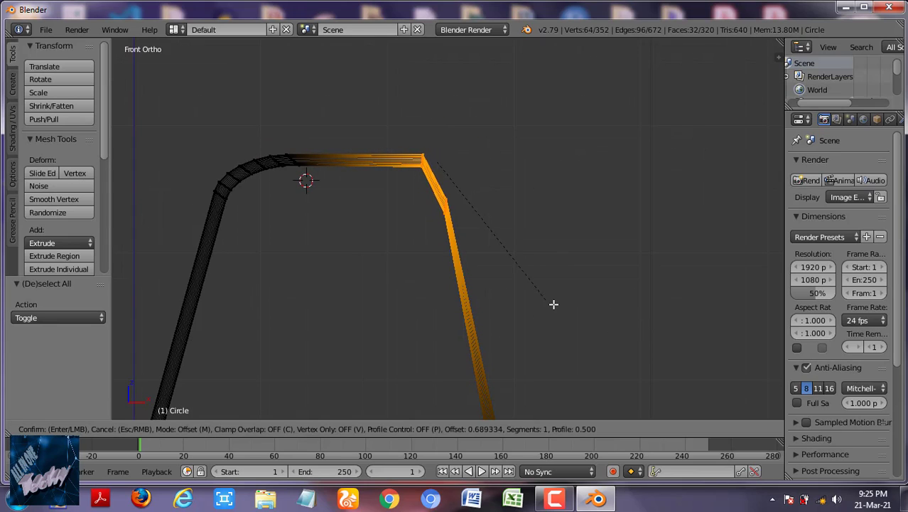
Apply the frame object's rotation and scale.
{"action": "key", "text": "Escape"}
{"action": "key", "text": "a"}
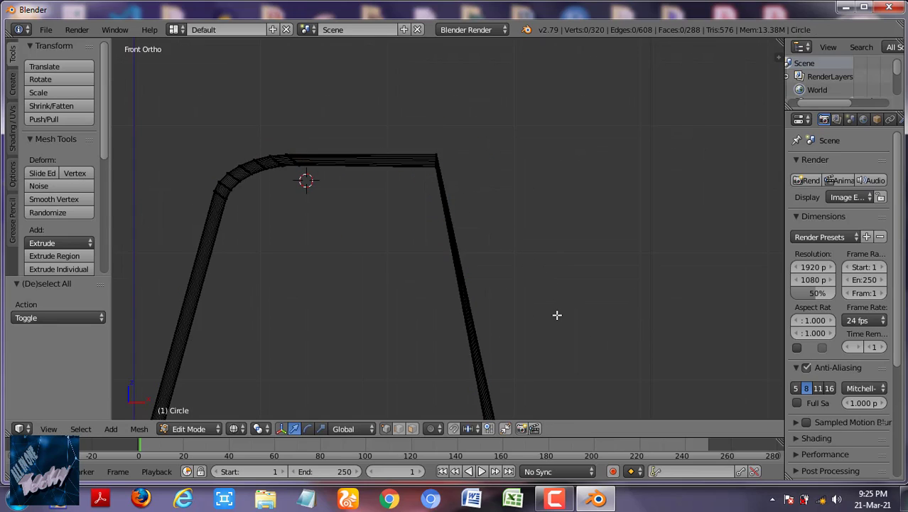
{"action": "key", "text": "Tab"}
{"action": "key", "text": "ctrl+a"}
{"action": "left_click", "coordinate": [547, 344]}
{"action": "key", "text": "Tab"}
{"action": "key", "text": "a"}
{"action": "key", "text": "a"}
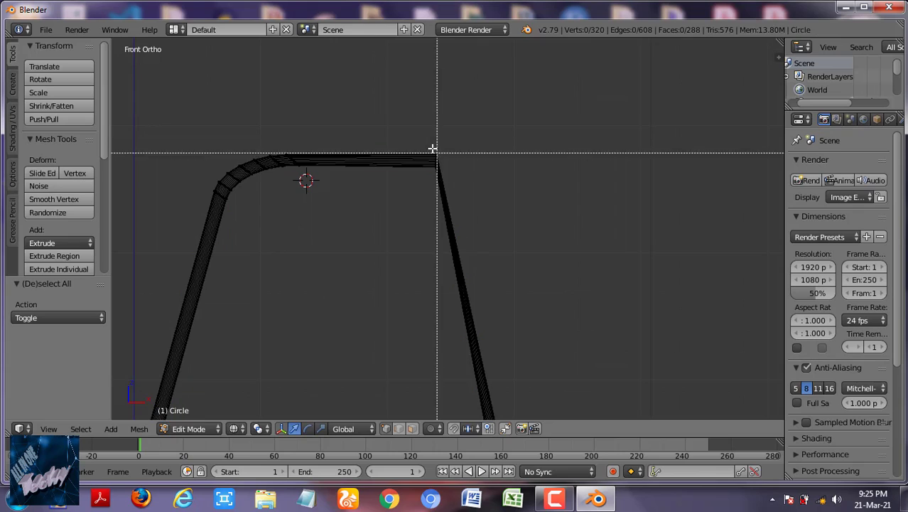
Add an extra edge loop near the top of the right leg and rotate it.
{"action": "right_click", "coordinate": [432, 148], "text": "alt"}
{"action": "key", "text": "ctrl+b"}
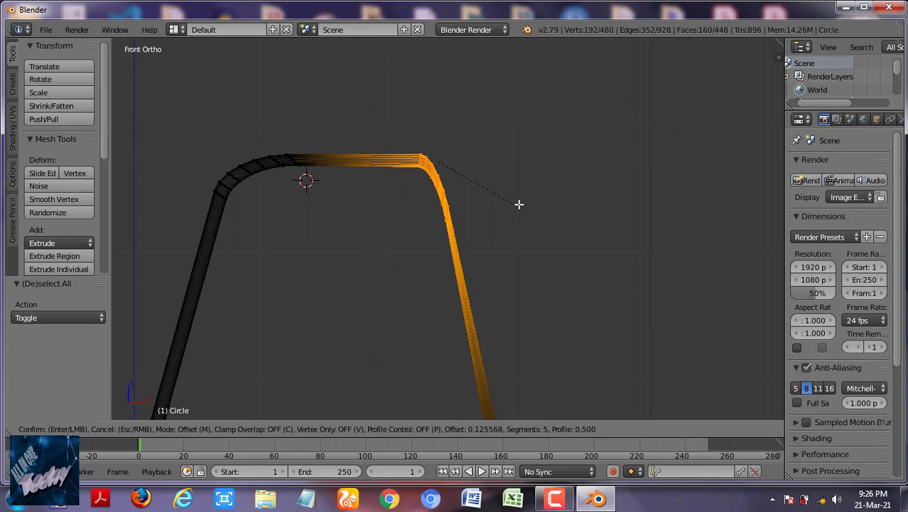
{"action": "key", "text": "Escape"}
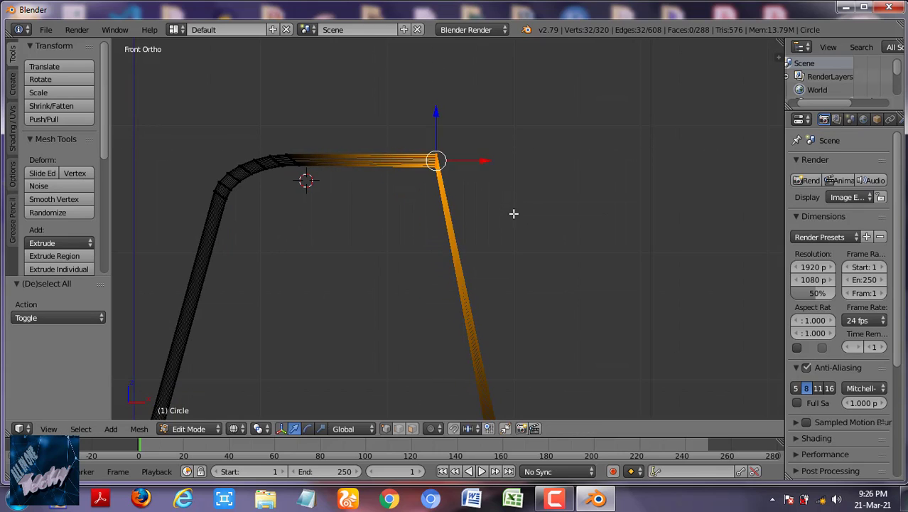
{"action": "key", "text": "ctrl+r"}
{"action": "left_click", "coordinate": [472, 283]}
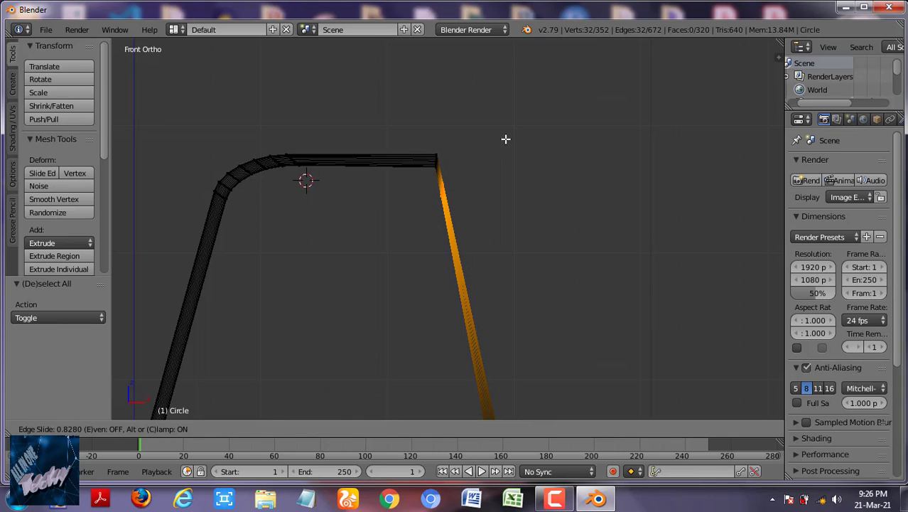
{"action": "left_click", "coordinate": [531, 150]}
{"action": "key", "text": "r"}
{"action": "left_click", "coordinate": [569, 418]}
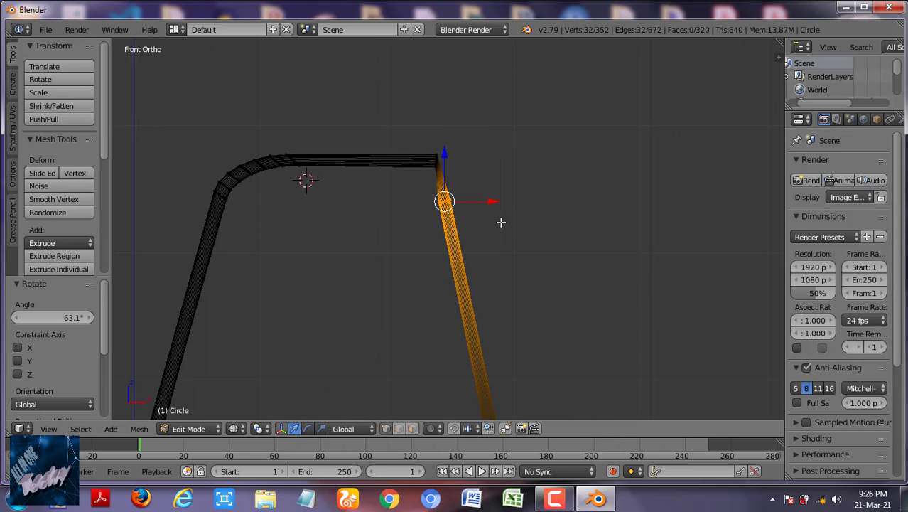
Move the top-right corner vertex sideways along X.
{"action": "key", "text": "a"}
{"action": "right_click", "coordinate": [435, 155]}
{"action": "key", "text": "g"}
{"action": "key", "text": "x"}
{"action": "left_click", "coordinate": [450, 165]}
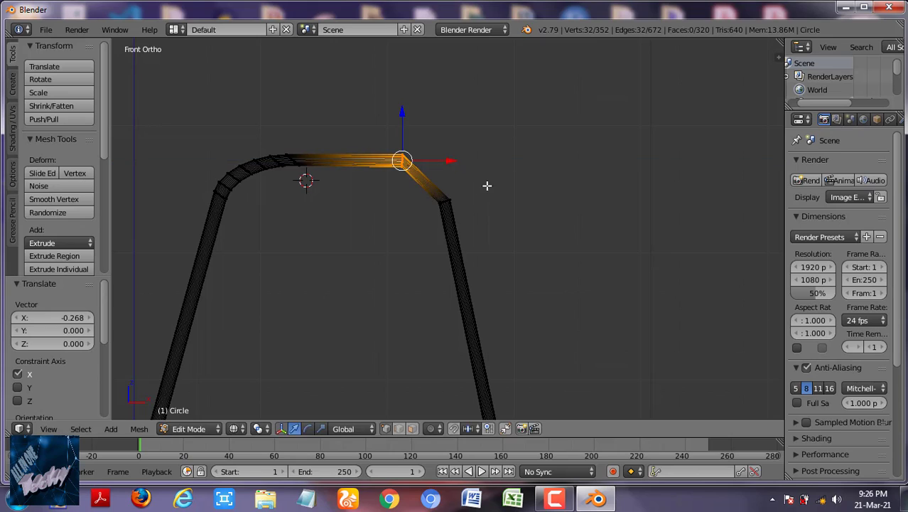
{"action": "key", "text": "ctrl+b"}
{"action": "key", "text": "Escape"}
Switch the transform orientation to Local.
{"action": "left_click", "coordinate": [349, 429]}
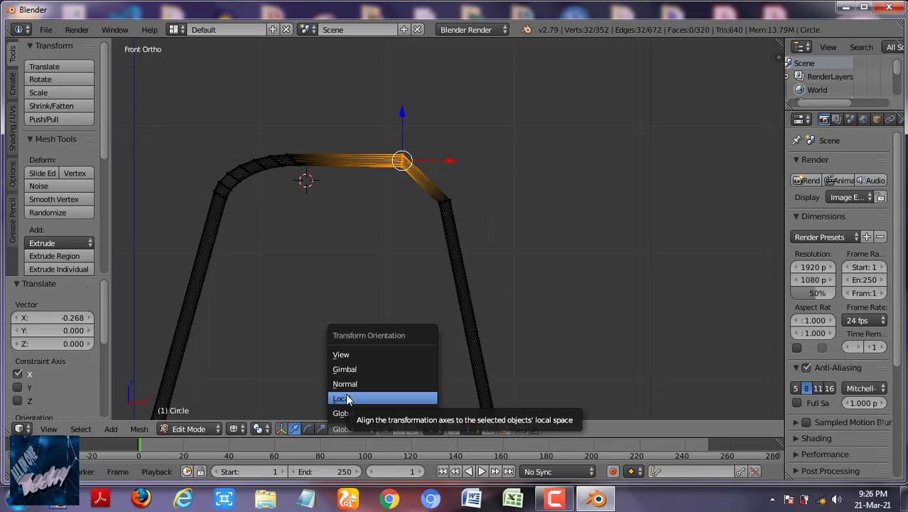
{"action": "left_click", "coordinate": [348, 399]}
{"action": "left_click", "coordinate": [343, 429]}
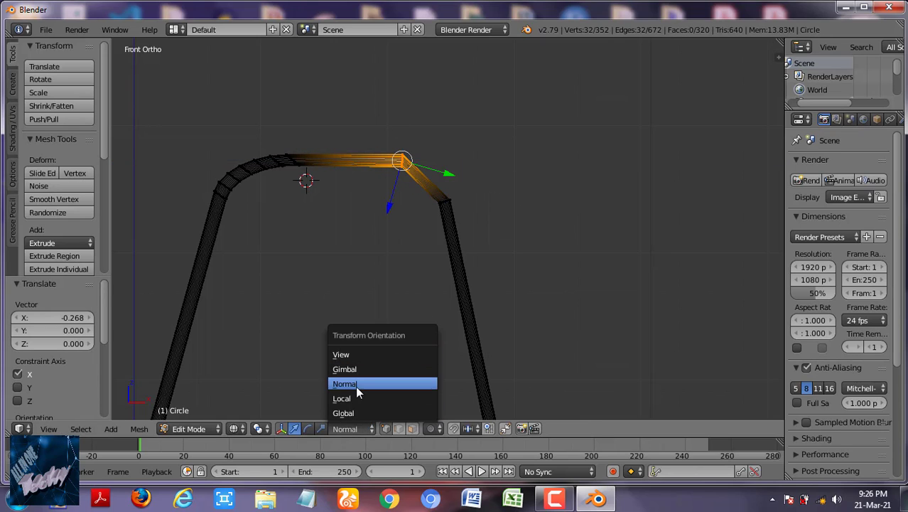
{"action": "key", "text": "ctrl+b"}
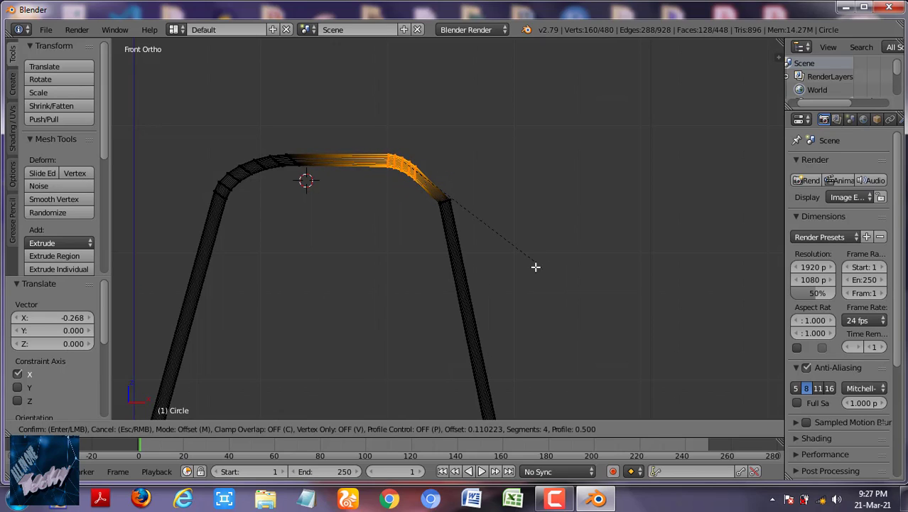
{"action": "key", "text": "Escape"}
{"action": "scroll", "coordinate": [458, 291], "scroll_direction": "down", "scroll_amount": 3}
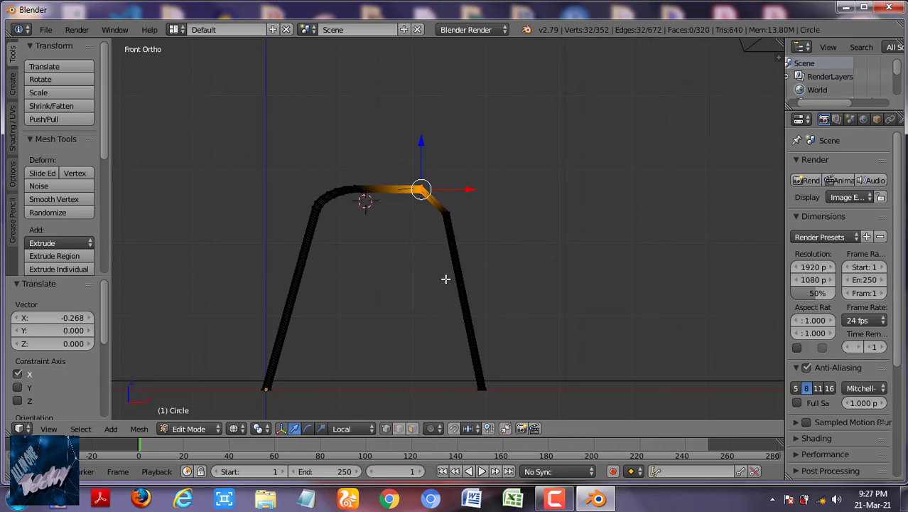
{"action": "scroll", "coordinate": [430, 261], "scroll_direction": "up", "scroll_amount": 2}
Tilt the right leg, rotate the corner edges, and bevel the top-right corner smooth.
{"action": "key", "text": "a"}
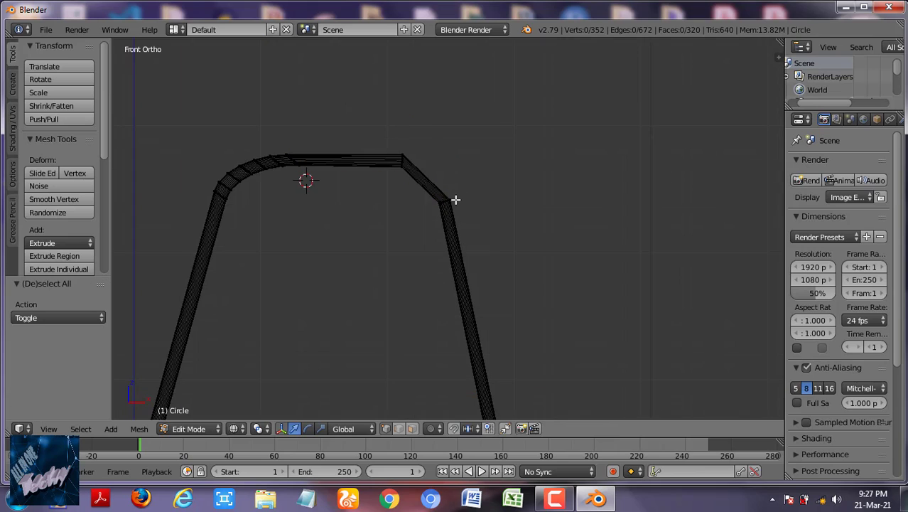
{"action": "right_click", "coordinate": [440, 202]}
{"action": "key", "text": "r"}
{"action": "left_click", "coordinate": [506, 175]}
{"action": "key", "text": "a"}
{"action": "key", "text": "b"}
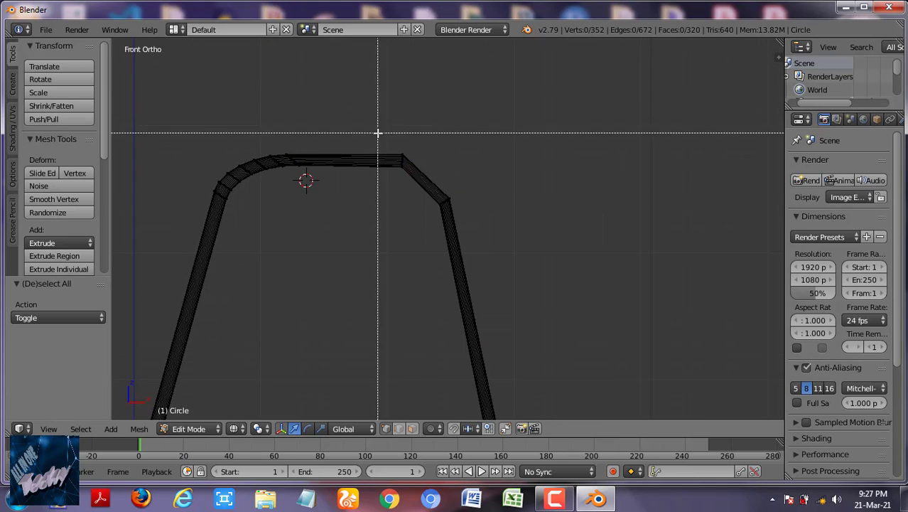
{"action": "left_click_drag", "start_coordinate": [378, 132], "coordinate": [455, 213]}
{"action": "key", "text": "r"}
{"action": "left_click", "coordinate": [521, 247]}
{"action": "key", "text": "ctrl+b"}
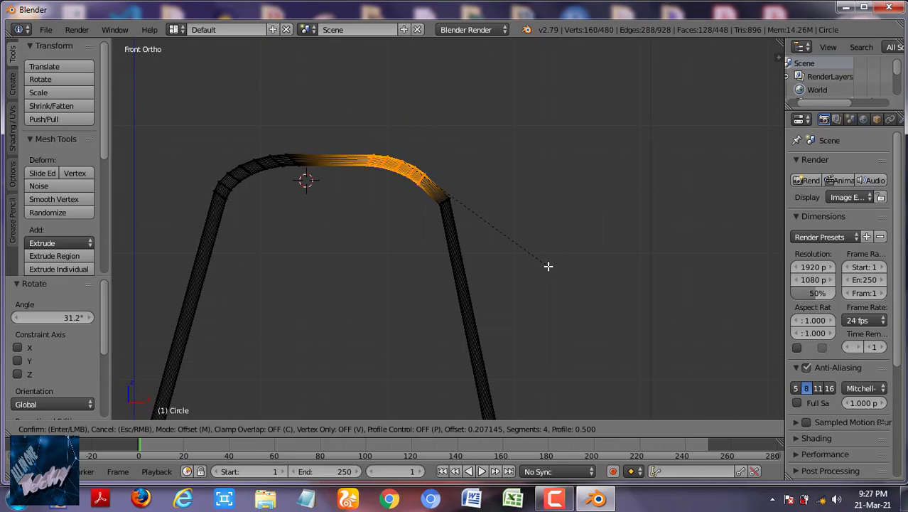
{"action": "left_click", "coordinate": [548, 265]}
Shift the right leg along X and rotate it into place.
{"action": "key", "text": "a"}
{"action": "key", "text": "b"}
{"action": "left_click_drag", "start_coordinate": [426, 182], "coordinate": [464, 219]}
{"action": "key", "text": "g"}
{"action": "key", "text": "x"}
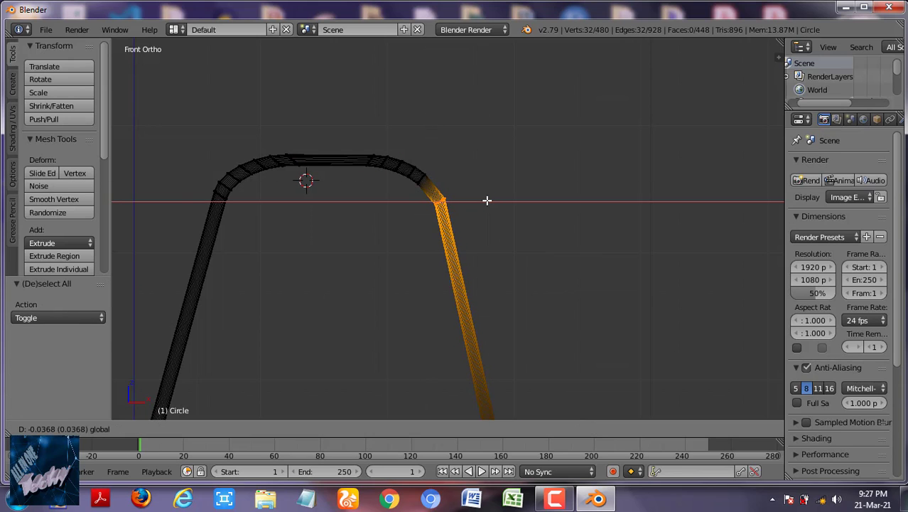
{"action": "left_click", "coordinate": [486, 199]}
{"action": "key", "text": "r"}
{"action": "left_click", "coordinate": [527, 240]}
{"action": "key", "text": "a"}
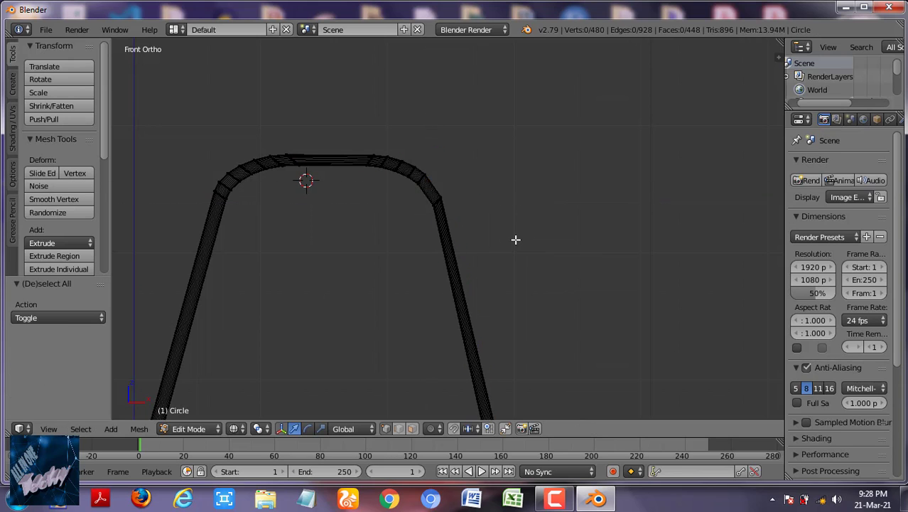
{"action": "mouse_move", "coordinate": [517, 239]}
{"action": "middle_mouse_down"}
{"action": "mouse_move", "coordinate": [314, 261]}
{"action": "mouse_move", "coordinate": [408, 254]}
{"action": "mouse_move", "coordinate": [400, 219]}
{"action": "middle_mouse_up"}
Duplicate the frame, place the copy beside it, and center both over the origin.
{"action": "key", "text": "a"}
{"action": "key", "text": "shift+d"}
{"action": "key", "text": "KP_3"}
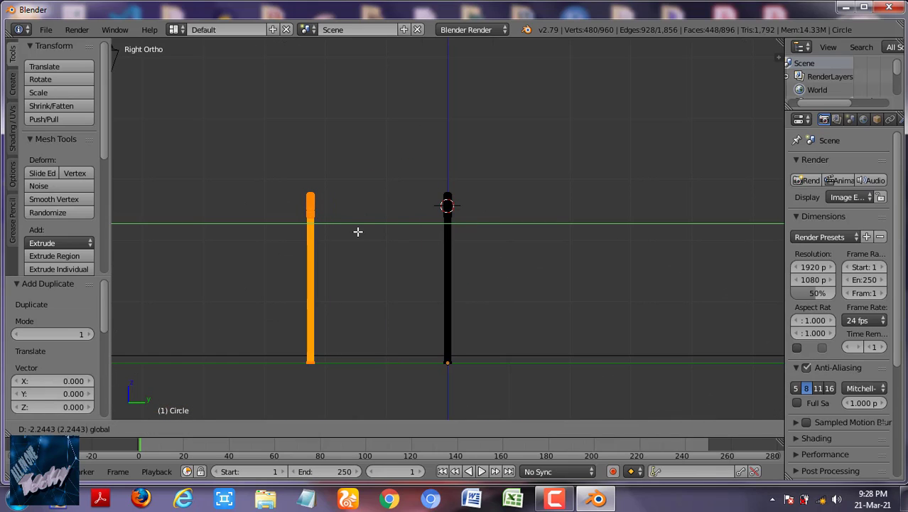
{"action": "left_click", "coordinate": [344, 232]}
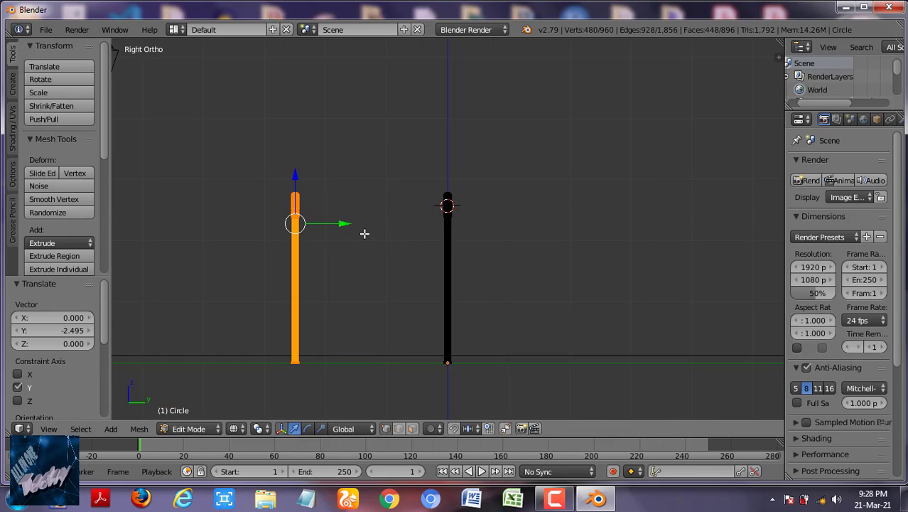
{"action": "key", "text": "a"}
{"action": "key", "text": "a"}
{"action": "key", "text": "g"}
{"action": "left_click", "coordinate": [495, 224]}
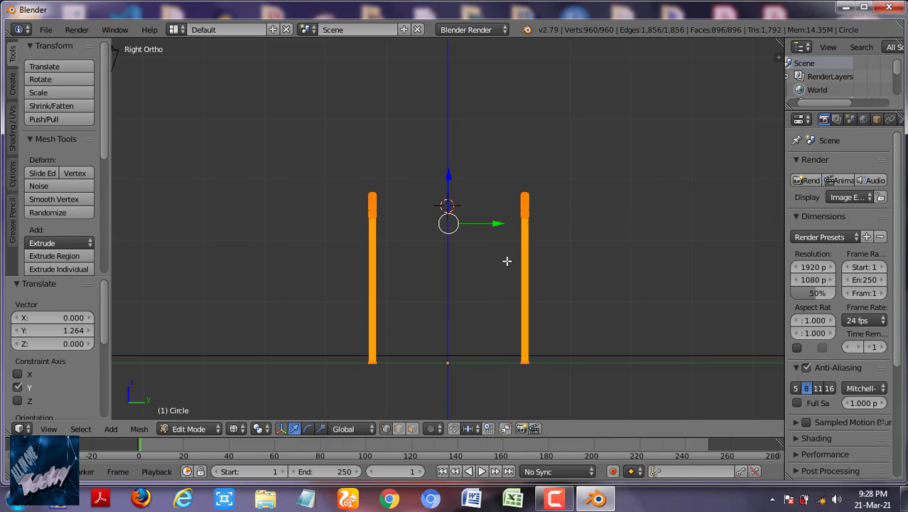
Scale the tops of both frames inward to 0.710 along Y.
{"action": "key", "text": "a"}
{"action": "key", "text": "b"}
{"action": "left_click_drag", "start_coordinate": [310, 163], "coordinate": [630, 247]}
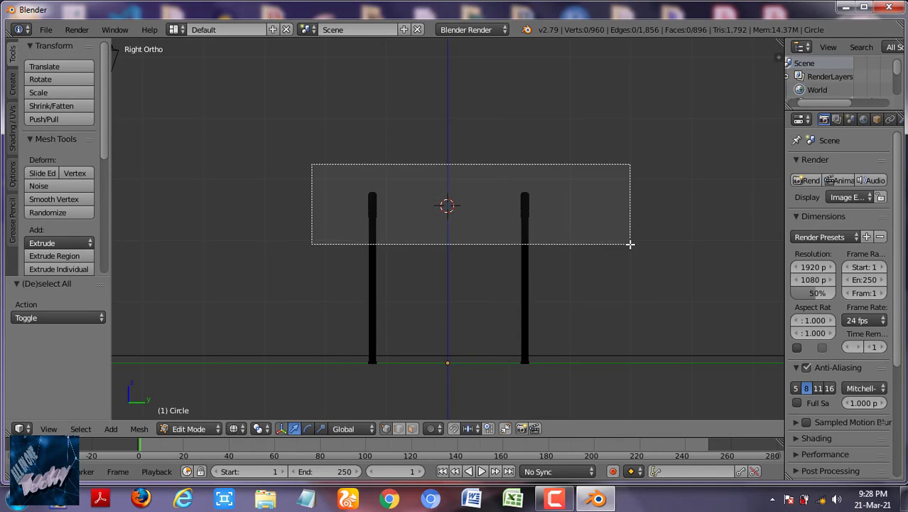
{"action": "key", "text": "s"}
{"action": "key", "text": "y"}
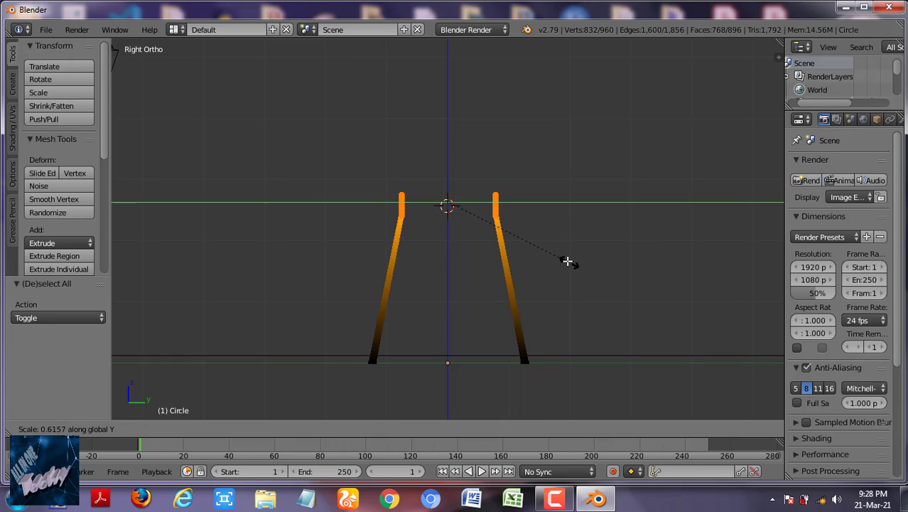
{"action": "left_click", "coordinate": [592, 264]}
{"action": "mouse_move", "coordinate": [592, 265]}
{"action": "middle_mouse_down"}
{"action": "mouse_move", "coordinate": [492, 264]}
{"action": "mouse_move", "coordinate": [573, 265]}
{"action": "middle_mouse_up"}
{"action": "key", "text": "a"}
{"action": "mouse_move", "coordinate": [274, 265]}
{"action": "middle_mouse_down"}
{"action": "mouse_move", "coordinate": [412, 273]}
{"action": "mouse_move", "coordinate": [444, 257]}
{"action": "mouse_move", "coordinate": [428, 288]}
{"action": "mouse_move", "coordinate": [480, 259]}
{"action": "mouse_move", "coordinate": [534, 267]}
{"action": "mouse_move", "coordinate": [546, 365]}
{"action": "mouse_move", "coordinate": [558, 259]}
{"action": "mouse_move", "coordinate": [460, 257]}
{"action": "mouse_move", "coordinate": [461, 241]}
{"action": "mouse_move", "coordinate": [404, 252]}
{"action": "mouse_move", "coordinate": [436, 280]}
{"action": "mouse_move", "coordinate": [373, 254]}
{"action": "mouse_move", "coordinate": [454, 304]}
{"action": "mouse_move", "coordinate": [409, 315]}
{"action": "mouse_move", "coordinate": [398, 276]}
{"action": "middle_mouse_up"}
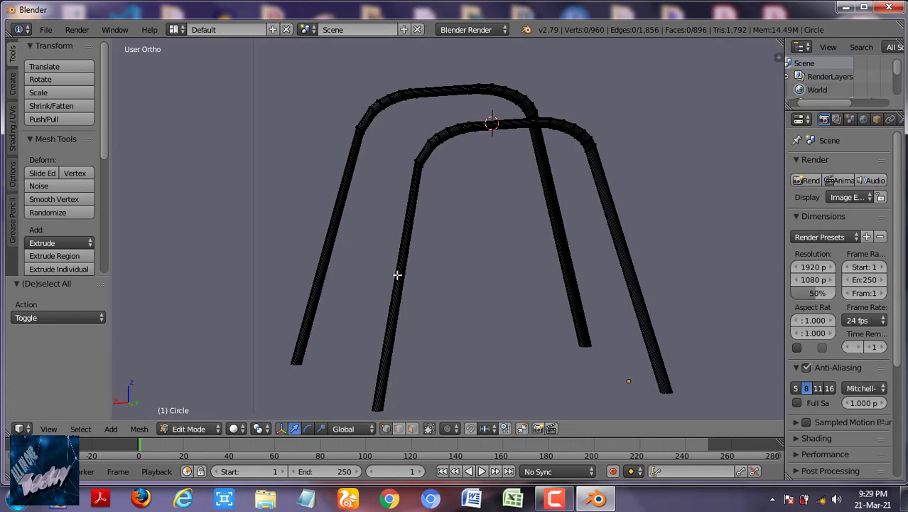
Select the whole front-left leg in face selection mode.
{"action": "key", "text": "b"}
{"action": "left_click_drag", "start_coordinate": [365, 149], "coordinate": [451, 420]}
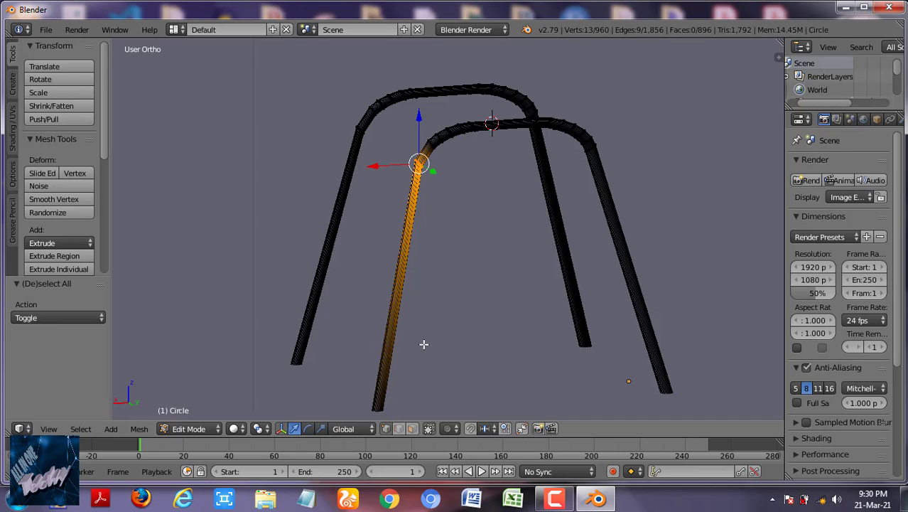
{"action": "key", "text": "ctrl+Tab"}
{"action": "left_click", "coordinate": [378, 369]}
{"action": "key", "text": "l"}
{"action": "key", "text": "a"}
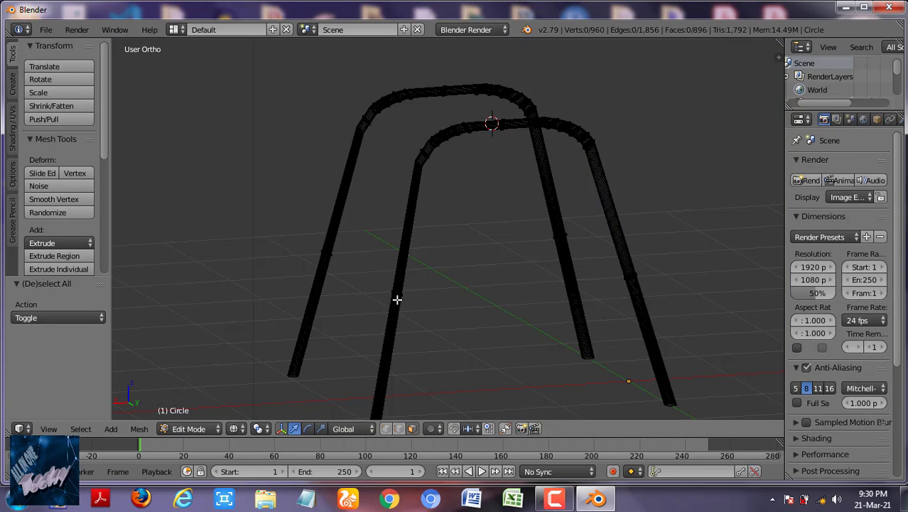
{"action": "key", "text": "l"}
Duplicate the front-left leg between the frames, cancelling the runaway rotation.
{"action": "key", "text": "shift+d"}
{"action": "key", "text": "KP_3"}
{"action": "key", "text": "y"}
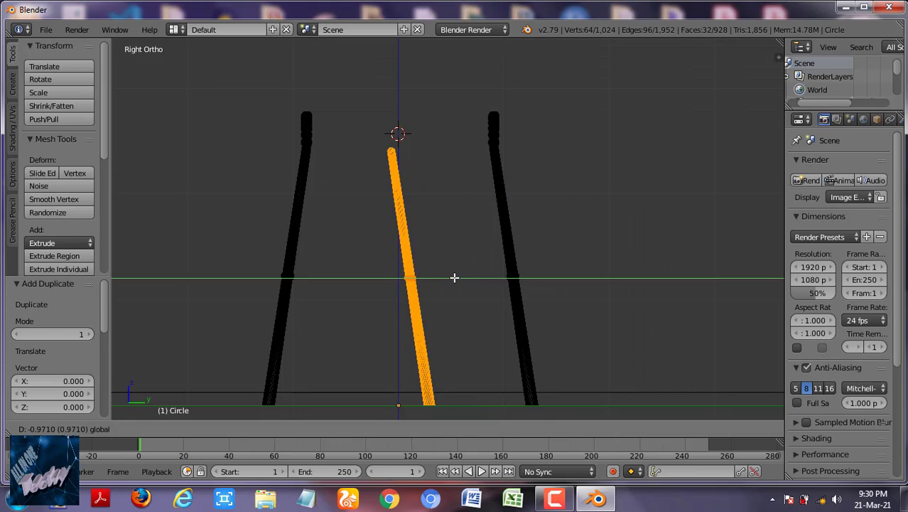
{"action": "left_click", "coordinate": [455, 278]}
{"action": "key", "text": "r"}
{"action": "key", "text": "Return"}
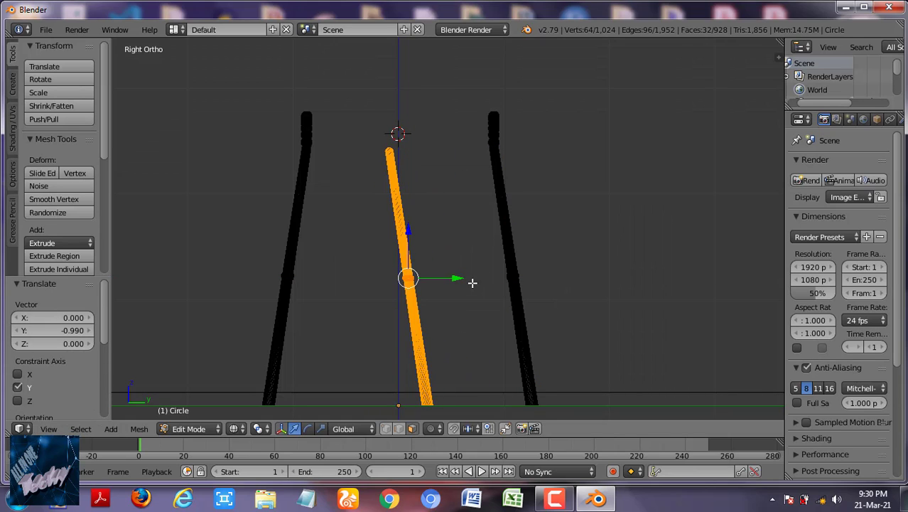
{"action": "type", "text": "rx9000"}
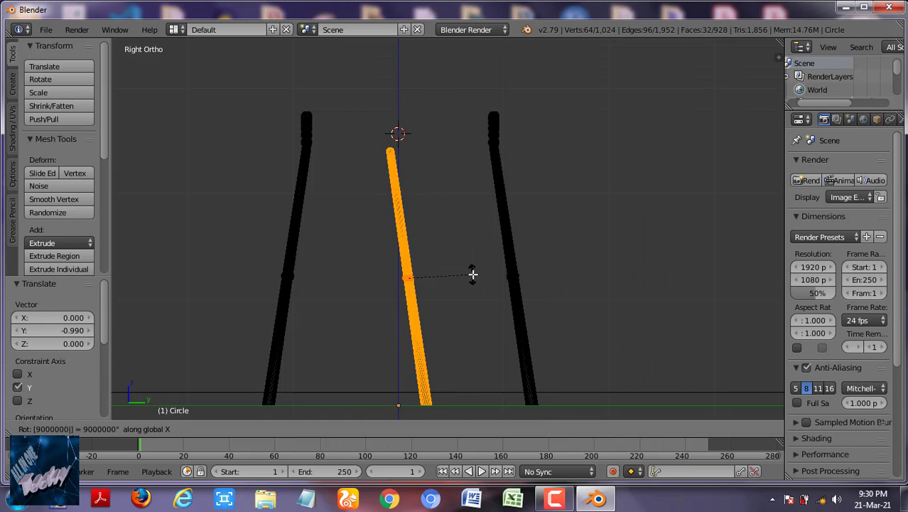
{"action": "key", "text": "Escape"}
Step through undo history to remove the unwanted tube bend.
{"action": "key", "text": "ctrl+z"}
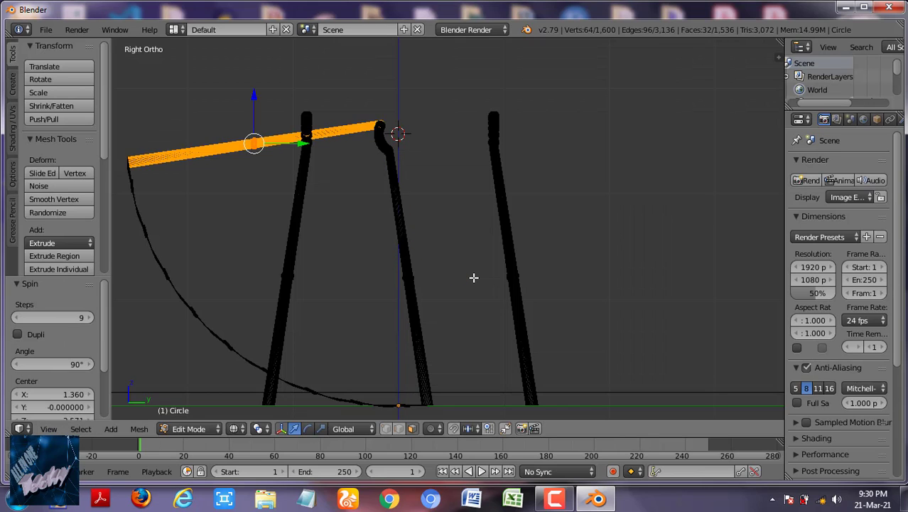
{"action": "key", "text": "ctrl+shift+z"}
{"action": "key", "text": "ctrl+z"}
{"action": "key", "text": "ctrl+z"}
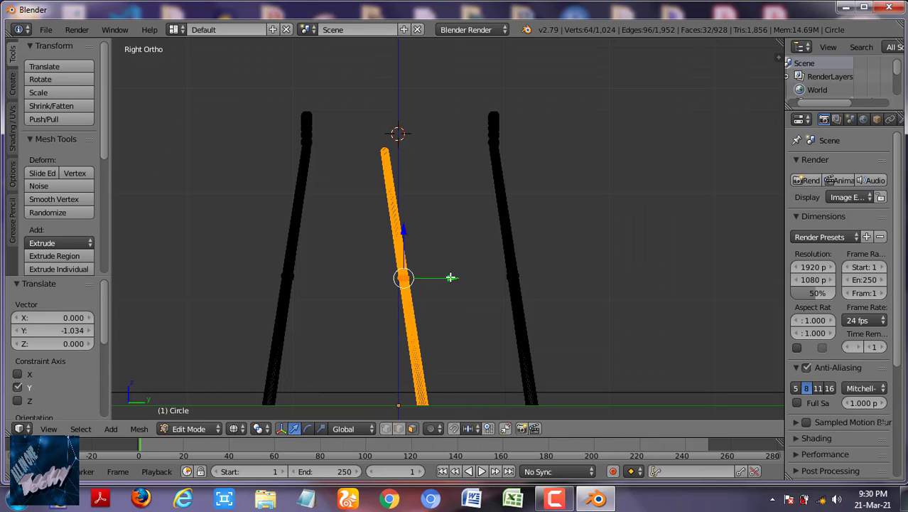
{"action": "key", "text": "Tab"}
{"action": "key", "text": "Tab"}
{"action": "key", "text": "ctrl+z"}
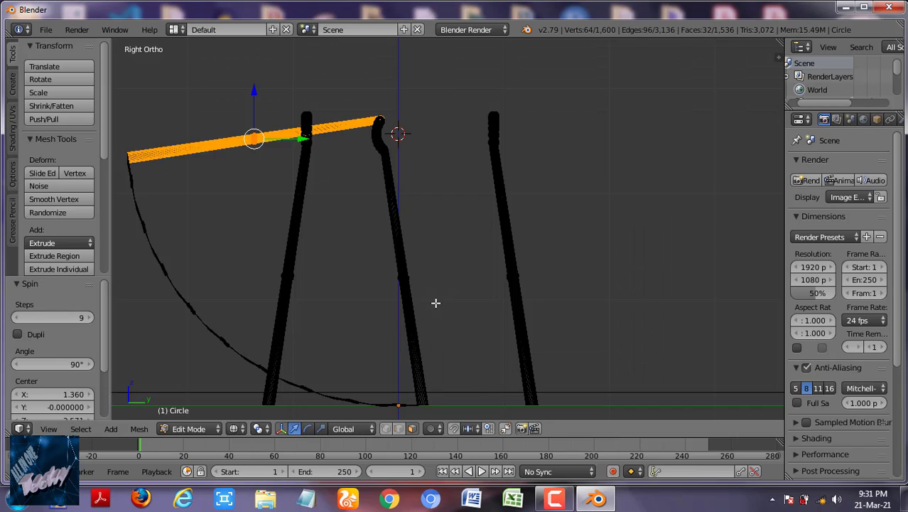
{"action": "mouse_move", "coordinate": [436, 302]}
{"action": "middle_mouse_down"}
{"action": "mouse_move", "coordinate": [435, 287]}
{"action": "mouse_move", "coordinate": [408, 304]}
{"action": "mouse_move", "coordinate": [458, 248]}
{"action": "mouse_move", "coordinate": [426, 325]}
{"action": "mouse_move", "coordinate": [601, 368]}
{"action": "middle_mouse_up"}
{"action": "key", "text": "ctrl+shift+z"}
Shift the frame left along X and rotate the loose middle tube.
{"action": "key", "text": "a"}
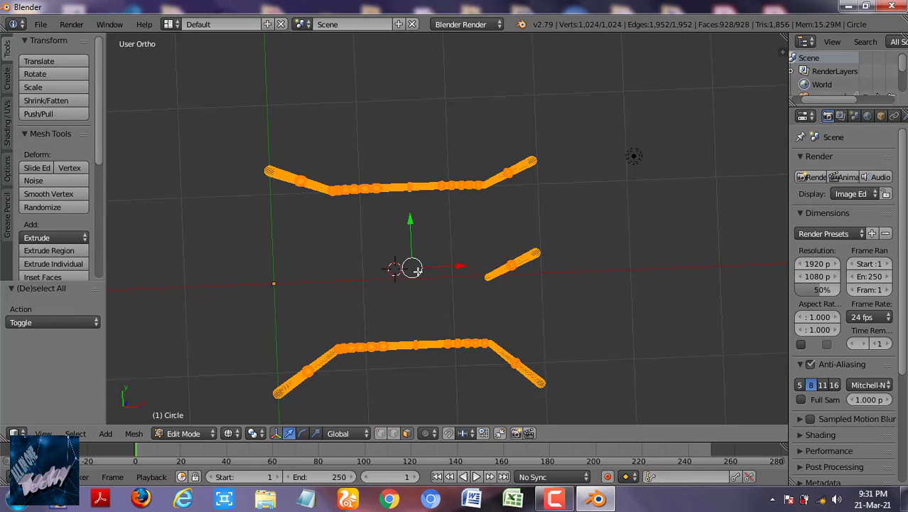
{"action": "left_click_drag", "start_coordinate": [417, 271], "coordinate": [283, 271]}
{"action": "mouse_move", "coordinate": [355, 314]}
{"action": "middle_mouse_down"}
{"action": "mouse_move", "coordinate": [476, 267]}
{"action": "mouse_move", "coordinate": [317, 269]}
{"action": "mouse_move", "coordinate": [485, 249]}
{"action": "middle_mouse_up"}
{"action": "key", "text": "a"}
{"action": "key", "text": "l"}
{"action": "middle_click_drag", "start_coordinate": [421, 304], "coordinate": [560, 284]}
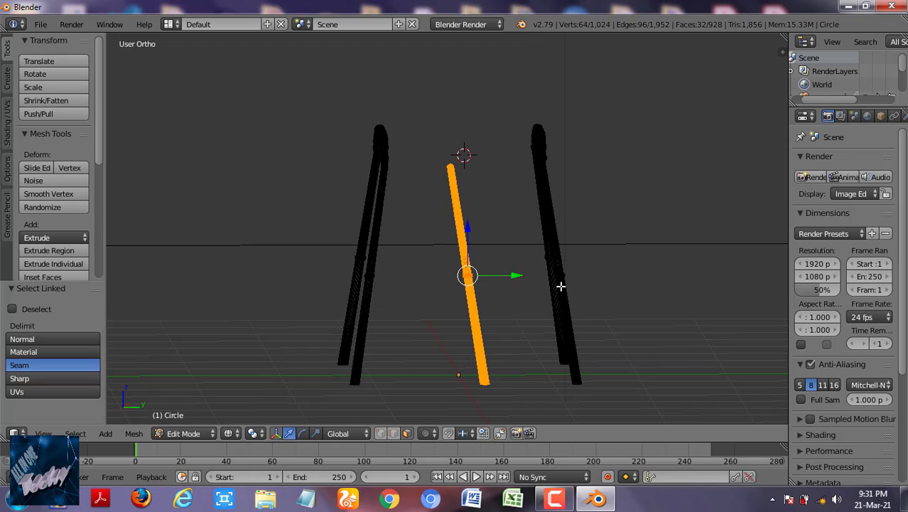
{"action": "key", "text": "KP_3"}
{"action": "key", "text": "r"}
{"action": "left_click", "coordinate": [619, 285]}
Shrink the tube's bottom ring of edges to 0.838.
{"action": "key", "text": "a"}
{"action": "scroll", "coordinate": [391, 294], "scroll_direction": "up", "scroll_amount": 3}
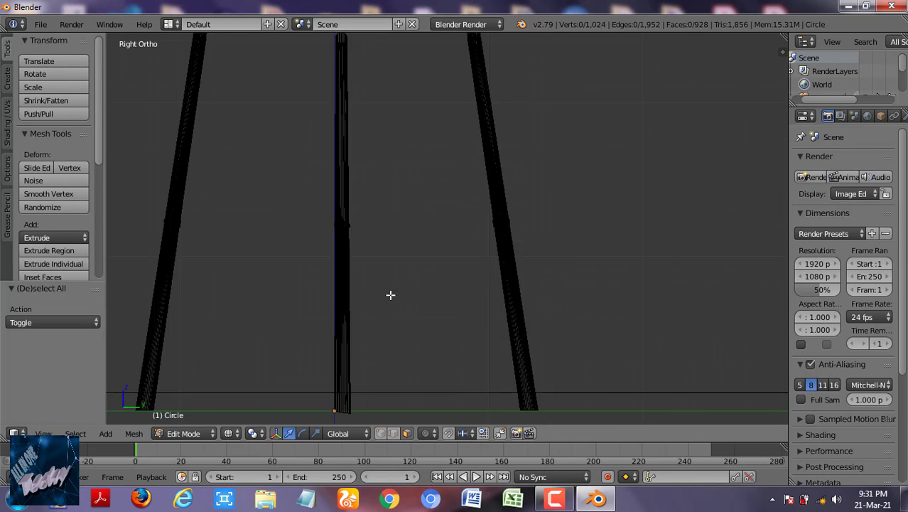
{"action": "scroll", "coordinate": [409, 326], "scroll_direction": "up", "scroll_amount": 2}
{"action": "key", "text": "ctrl+Tab"}
{"action": "left_click", "coordinate": [378, 322]}
{"action": "key", "text": "b"}
{"action": "left_click_drag", "start_coordinate": [354, 284], "coordinate": [402, 331]}
{"action": "key", "text": "s"}
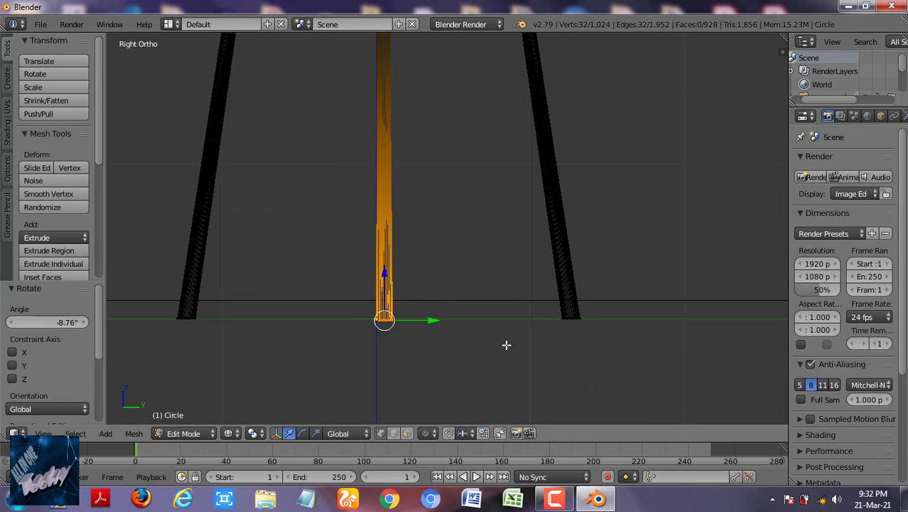
{"action": "left_click", "coordinate": [507, 343]}
{"action": "scroll", "coordinate": [335, 172], "scroll_direction": "down", "scroll_amount": 2}
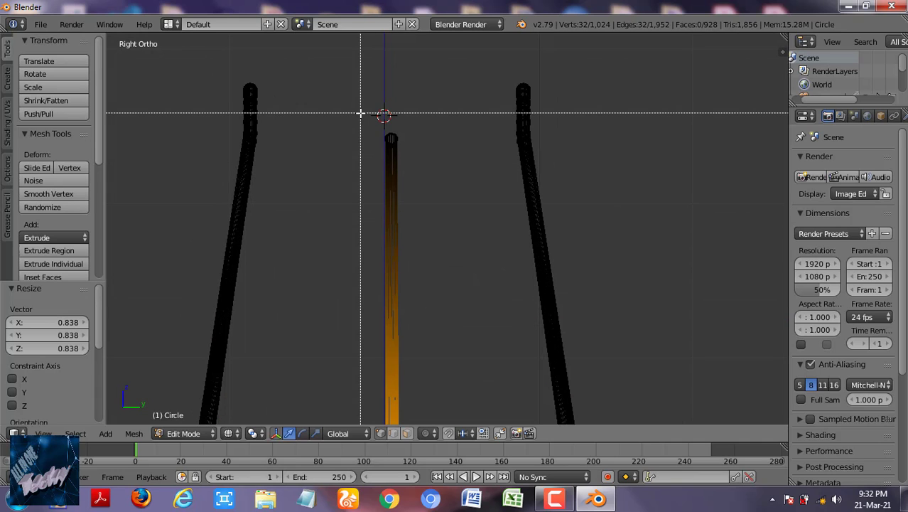
Enlarge the tube's top ring slightly to 1.065.
{"action": "key", "text": "a"}
{"action": "left_click_drag", "start_coordinate": [360, 113], "coordinate": [459, 173]}
{"action": "key", "text": "s"}
{"action": "left_click", "coordinate": [504, 173]}
{"action": "key", "text": "KP_1"}
{"action": "scroll", "coordinate": [579, 156], "scroll_direction": "down", "scroll_amount": 4}
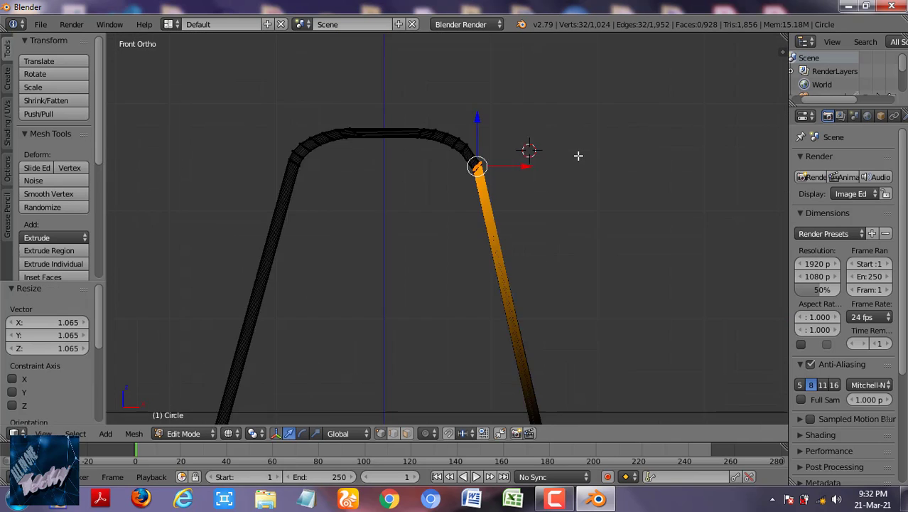
{"action": "scroll", "coordinate": [611, 239], "scroll_direction": "up", "scroll_amount": 2}
Rotate the tube about X toward upright.
{"action": "key", "text": "r"}
{"action": "left_click", "coordinate": [611, 240]}
{"action": "middle_click_drag", "start_coordinate": [611, 240], "coordinate": [590, 213]}
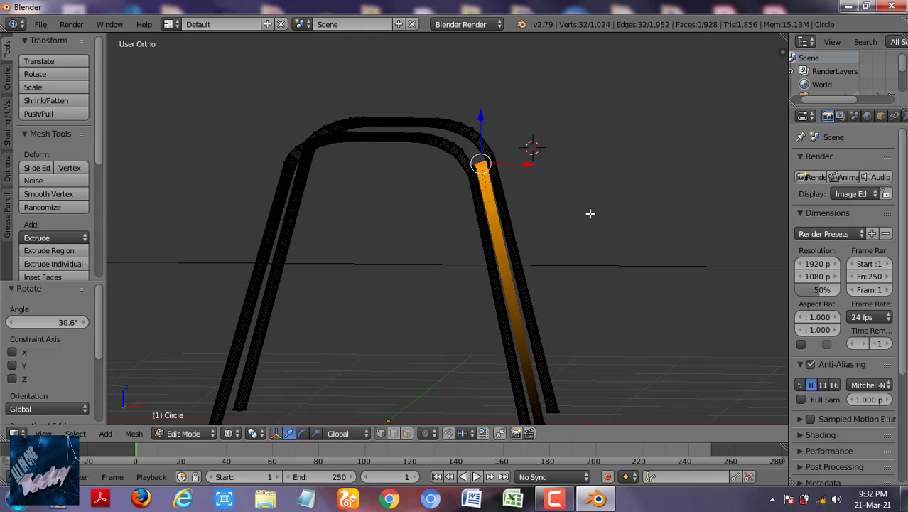
{"action": "key", "text": "KP_1"}
{"action": "key", "text": "r"}
{"action": "key", "text": "x"}
{"action": "left_click", "coordinate": [587, 166]}
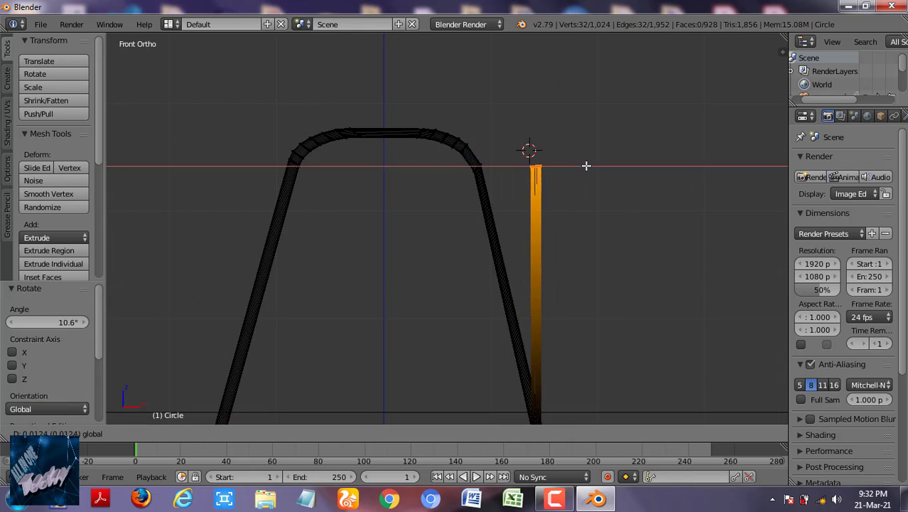
Rotate the tube further about X until it stands nearly vertical.
{"action": "key", "text": "r"}
{"action": "key", "text": "x"}
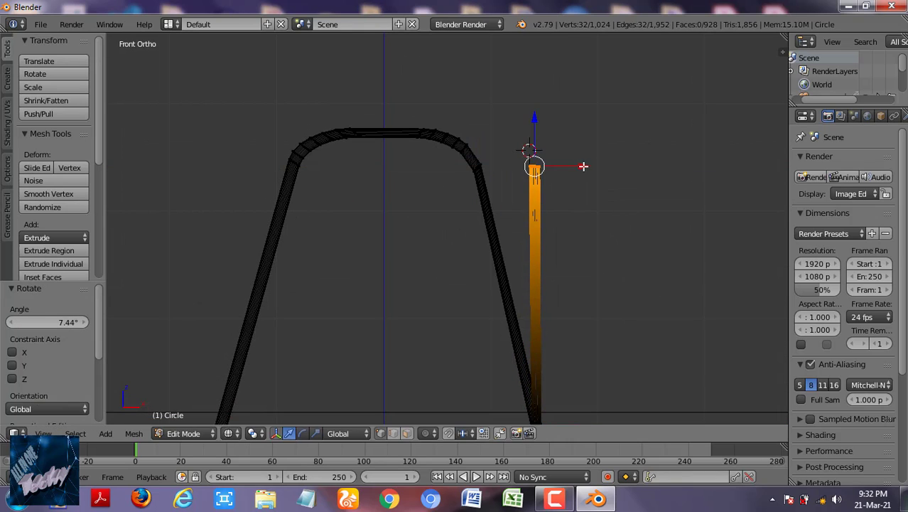
{"action": "left_click", "coordinate": [585, 165]}
{"action": "left_click", "coordinate": [585, 164]}
{"action": "scroll", "coordinate": [601, 203], "scroll_direction": "down", "scroll_amount": 2}
{"action": "key", "text": "a"}
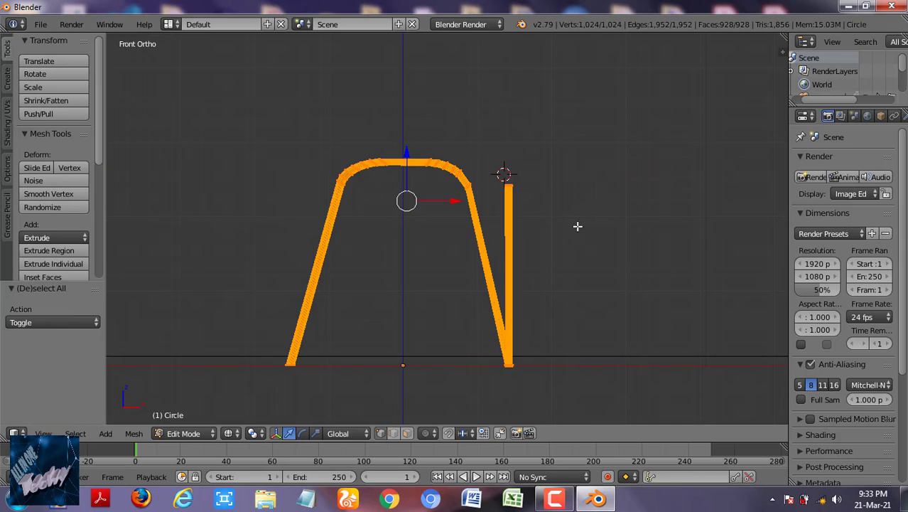
{"action": "key", "text": "a"}
{"action": "scroll", "coordinate": [507, 252], "scroll_direction": "up", "scroll_amount": 3}
Select the whole upright tube and move it left along X.
{"action": "key", "text": "l"}
{"action": "left_click_drag", "start_coordinate": [598, 308], "coordinate": [355, 307]}
{"action": "middle_click_drag", "start_coordinate": [355, 307], "coordinate": [369, 280]}
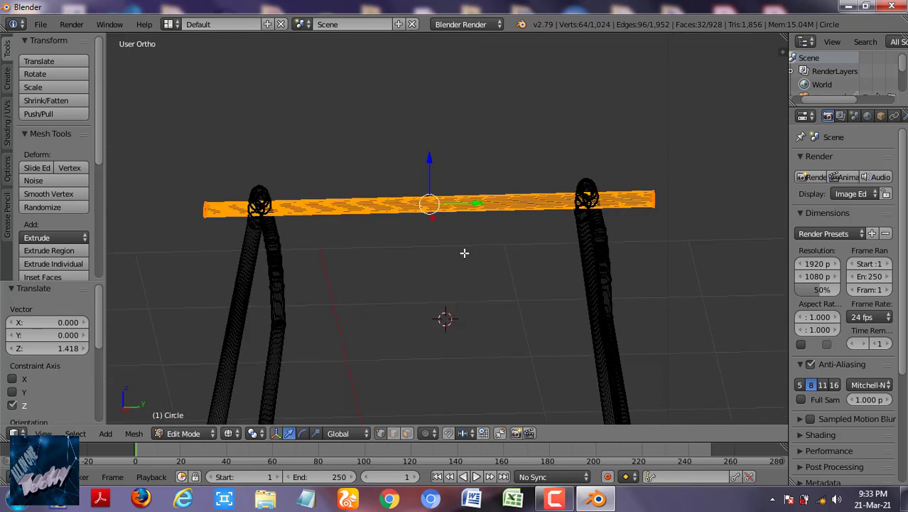
In side view, raise the crossbar along Z and stretch it along Y to span the frame.
{"action": "key", "text": "KP_3"}
{"action": "key", "text": "g"}
{"action": "key", "text": "z"}
{"action": "left_click", "coordinate": [439, 178]}
{"action": "key", "text": "s"}
{"action": "key", "text": "y"}
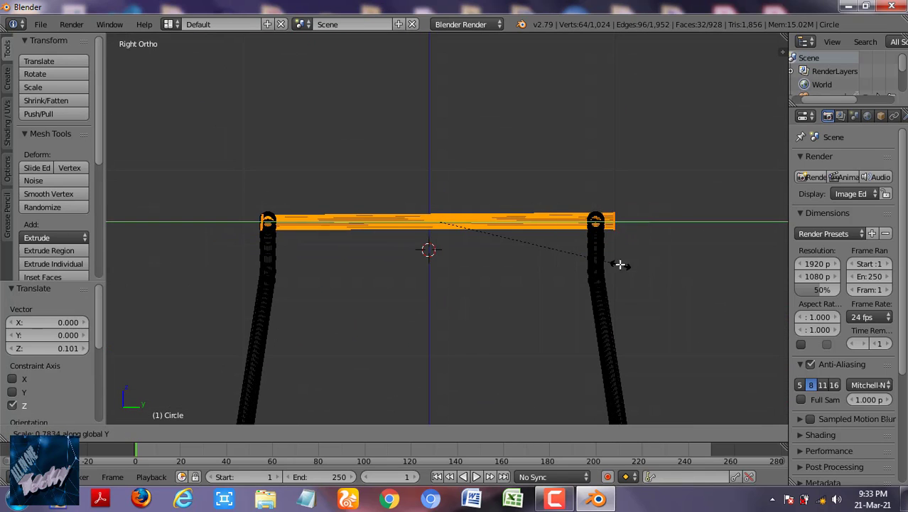
{"action": "left_click", "coordinate": [608, 264]}
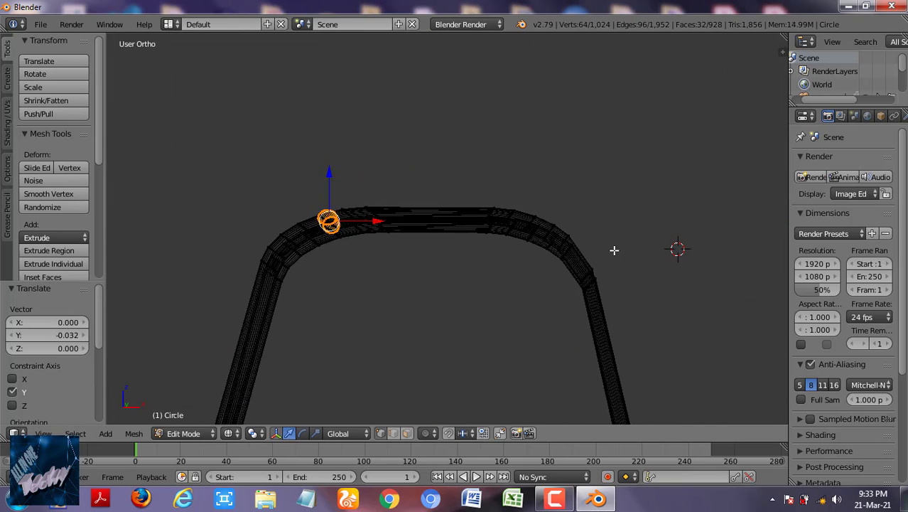
In front view, lower the ring vertically onto the bend.
{"action": "key", "text": "KP_1"}
{"action": "key", "text": "g"}
{"action": "key", "text": "z"}
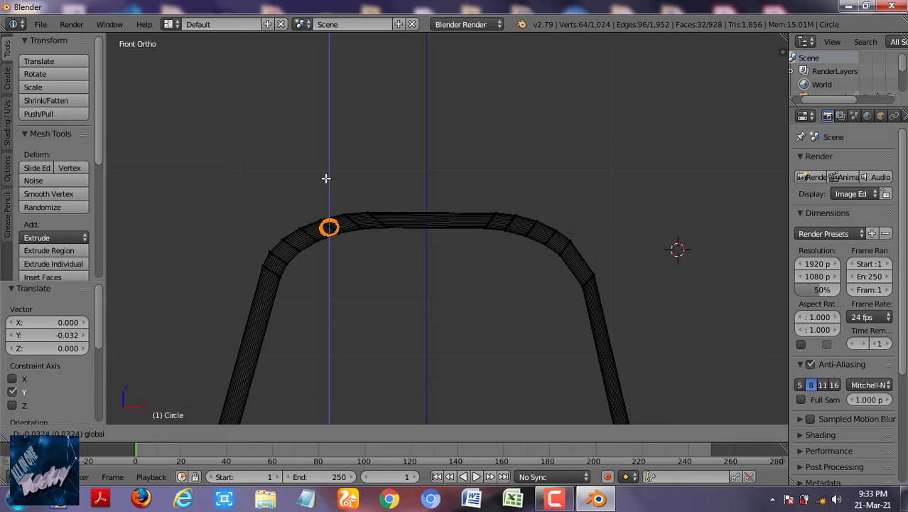
{"action": "left_click", "coordinate": [324, 177]}
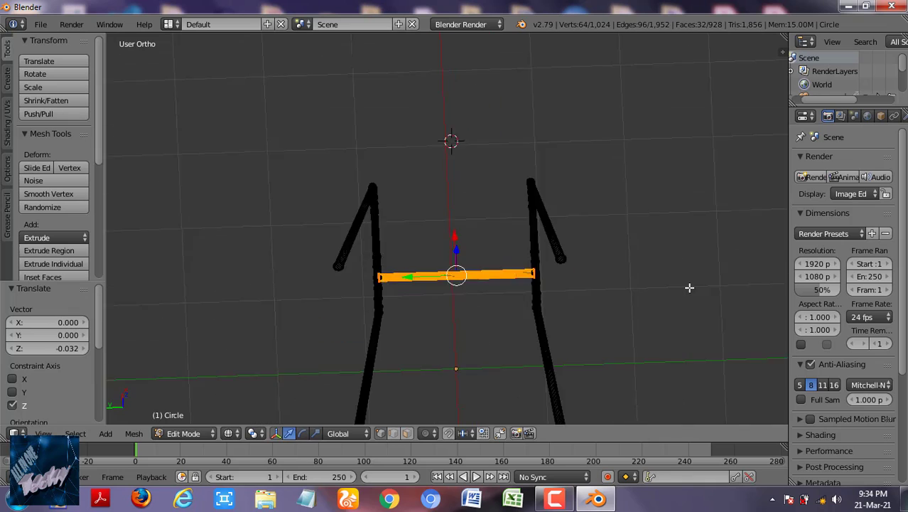
Duplicate the ring along X onto the other bend and nudge it into place.
{"action": "mouse_move", "coordinate": [405, 310]}
{"action": "middle_mouse_down"}
{"action": "mouse_move", "coordinate": [365, 294]}
{"action": "mouse_move", "coordinate": [382, 292]}
{"action": "middle_mouse_up"}
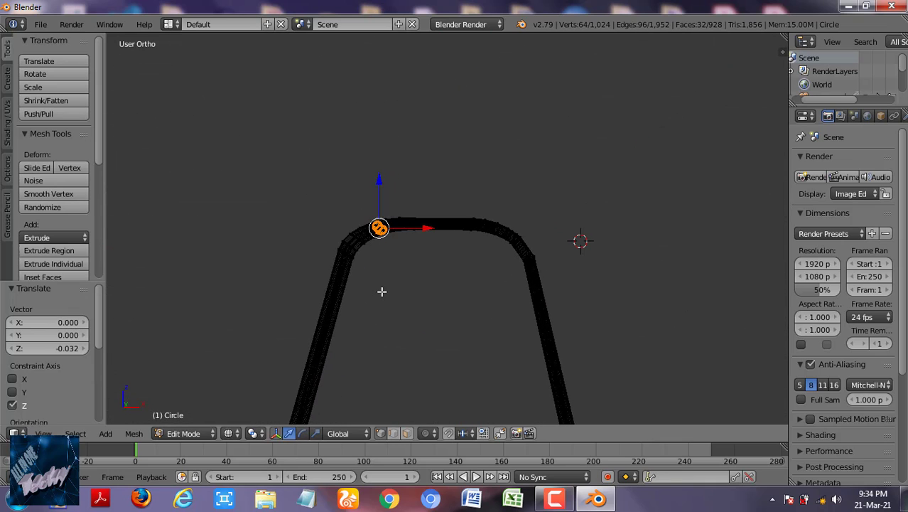
{"action": "key", "text": "shift+d"}
{"action": "key", "text": "x"}
{"action": "left_click", "coordinate": [538, 225]}
{"action": "key", "text": "KP_1"}
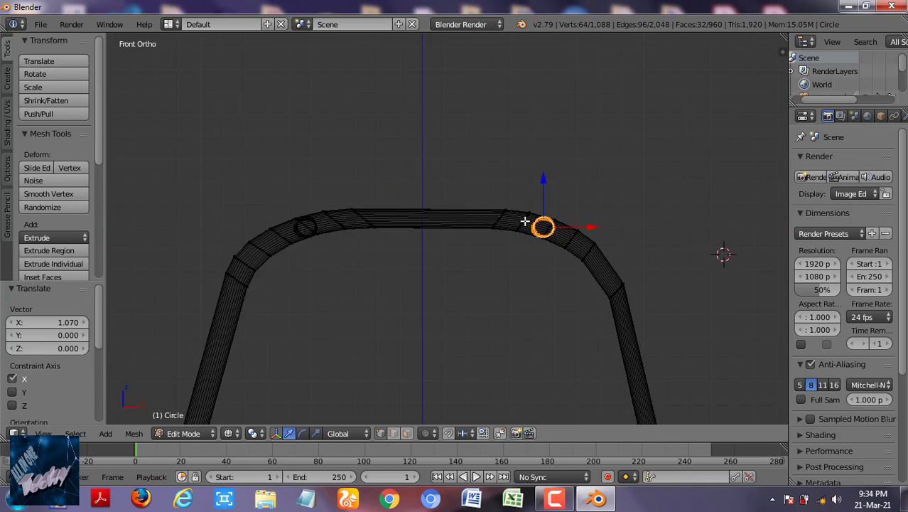
{"action": "scroll", "coordinate": [579, 254], "scroll_direction": "up", "scroll_amount": 4}
{"action": "scroll", "coordinate": [586, 278], "scroll_direction": "down", "scroll_amount": 3, "text": "ctrl"}
{"action": "scroll", "coordinate": [569, 178], "scroll_direction": "up", "scroll_amount": 5}
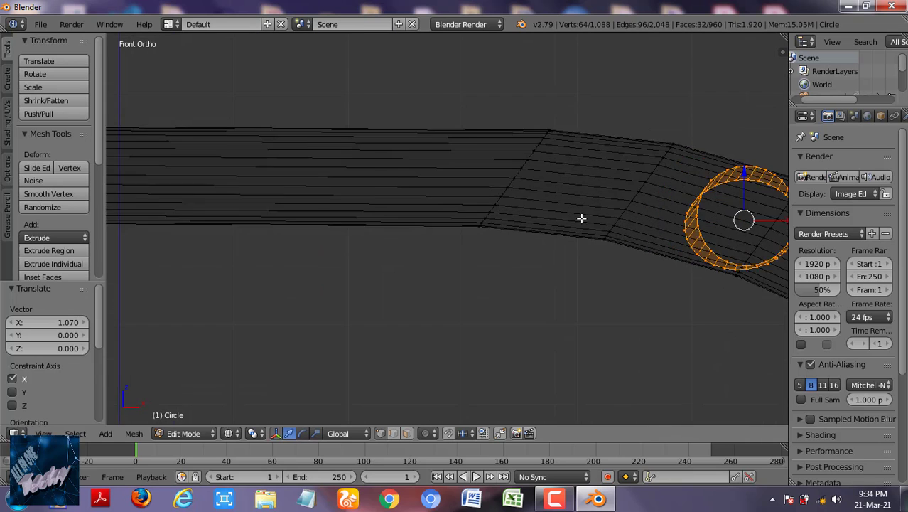
{"action": "scroll", "coordinate": [582, 218], "scroll_direction": "down", "scroll_amount": 8, "text": "ctrl"}
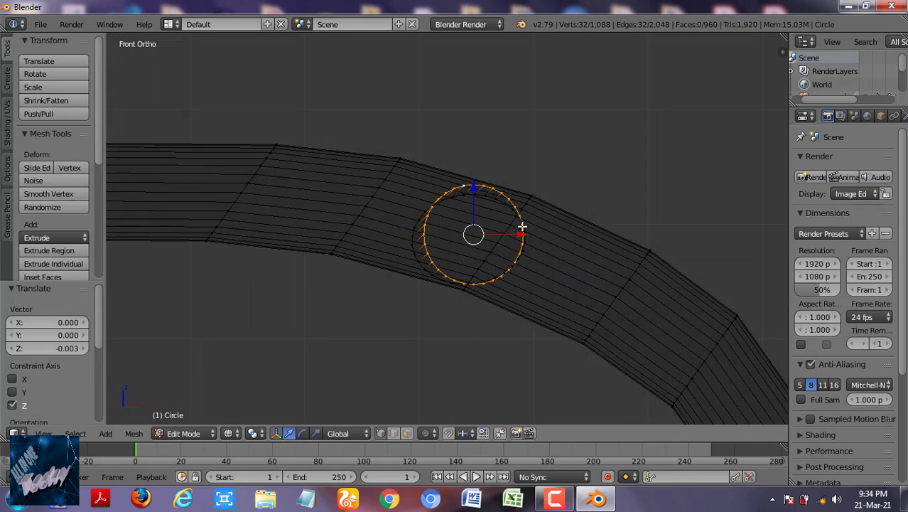
{"action": "left_click_drag", "start_coordinate": [521, 227], "coordinate": [519, 233]}
Bring the whole frame back into view and open the render engine list.
{"action": "middle_click_drag", "start_coordinate": [328, 276], "coordinate": [200, 170], "text": "shift"}
{"action": "scroll", "coordinate": [200, 171], "scroll_direction": "down", "scroll_amount": 5}
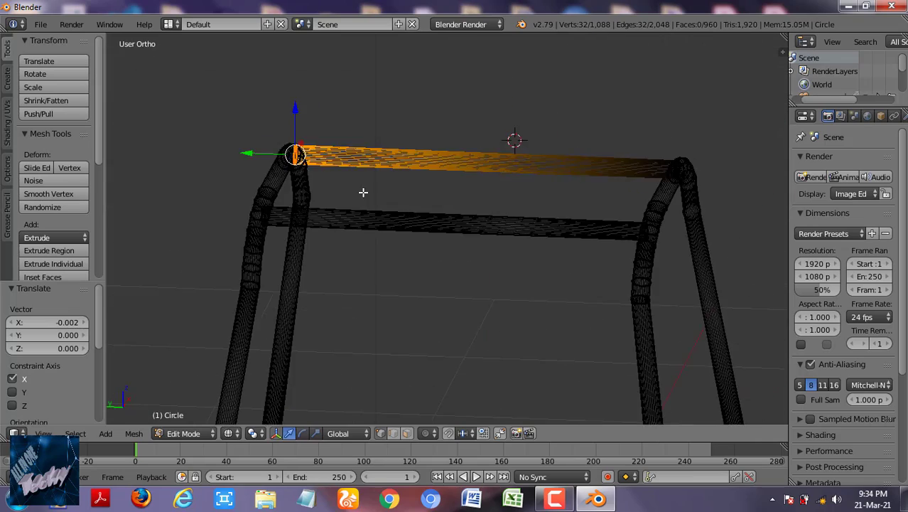
{"action": "mouse_move", "coordinate": [363, 190]}
{"action": "middle_mouse_down"}
{"action": "mouse_move", "coordinate": [542, 150]}
{"action": "mouse_move", "coordinate": [319, 170]}
{"action": "mouse_move", "coordinate": [410, 295]}
{"action": "mouse_move", "coordinate": [513, 256]}
{"action": "middle_mouse_up"}
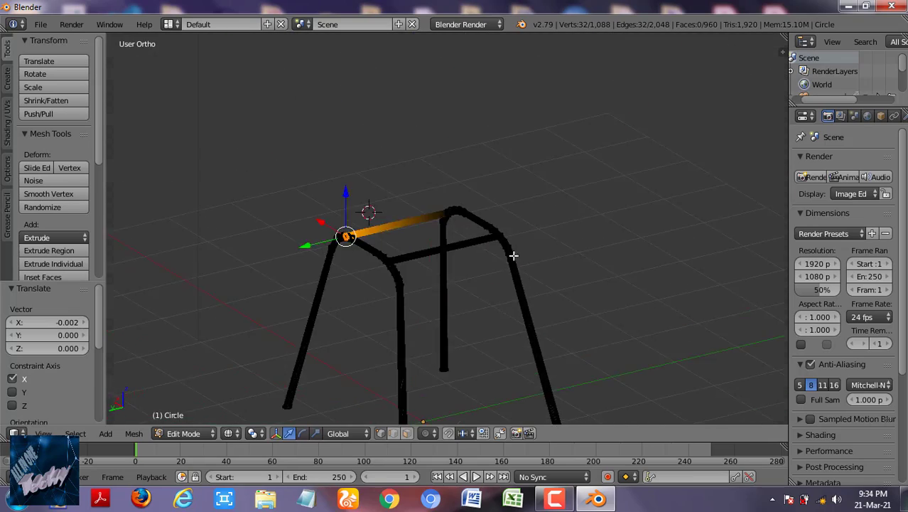
{"action": "left_click", "coordinate": [462, 25]}
Set the render engine to Cycles, toggling to Object Mode and back to Edit Mode.
{"action": "left_click", "coordinate": [474, 70]}
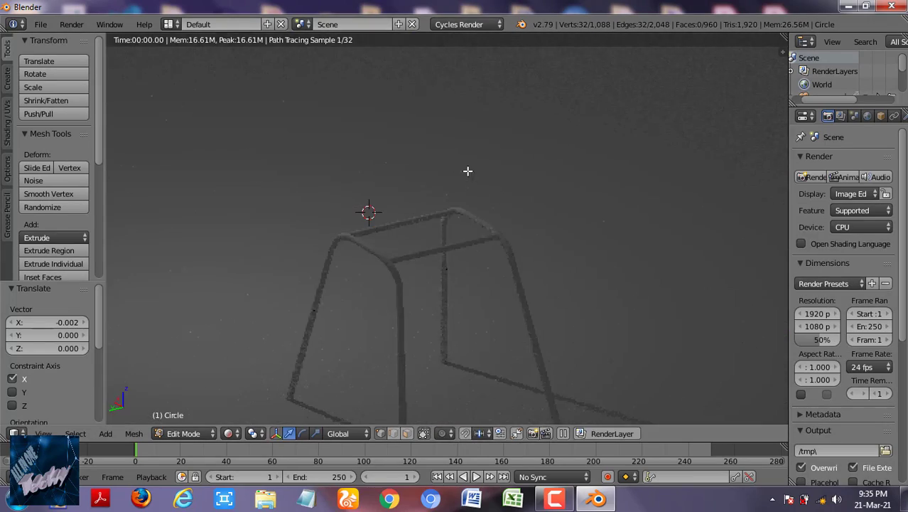
{"action": "key", "text": "Tab"}
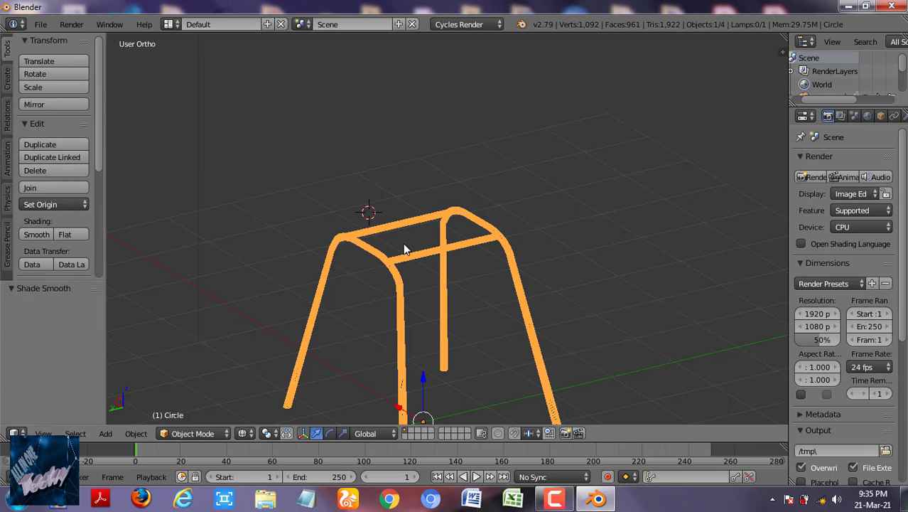
{"action": "key", "text": "Tab"}
Preview the frame in rendered shading, then return to solid shading.
{"action": "key", "text": "shift+z"}
{"action": "mouse_move", "coordinate": [484, 227]}
{"action": "middle_mouse_down"}
{"action": "mouse_move", "coordinate": [505, 241]}
{"action": "mouse_move", "coordinate": [329, 219]}
{"action": "mouse_move", "coordinate": [351, 230]}
{"action": "mouse_move", "coordinate": [413, 226]}
{"action": "mouse_move", "coordinate": [418, 244]}
{"action": "mouse_move", "coordinate": [401, 238]}
{"action": "middle_mouse_up"}
{"action": "key", "text": "shift+z"}
{"action": "scroll", "coordinate": [399, 234], "scroll_direction": "up", "scroll_amount": 2}
Select one whole crossbar tube on the frame.
{"action": "scroll", "coordinate": [406, 234], "scroll_direction": "down", "scroll_amount": 2}
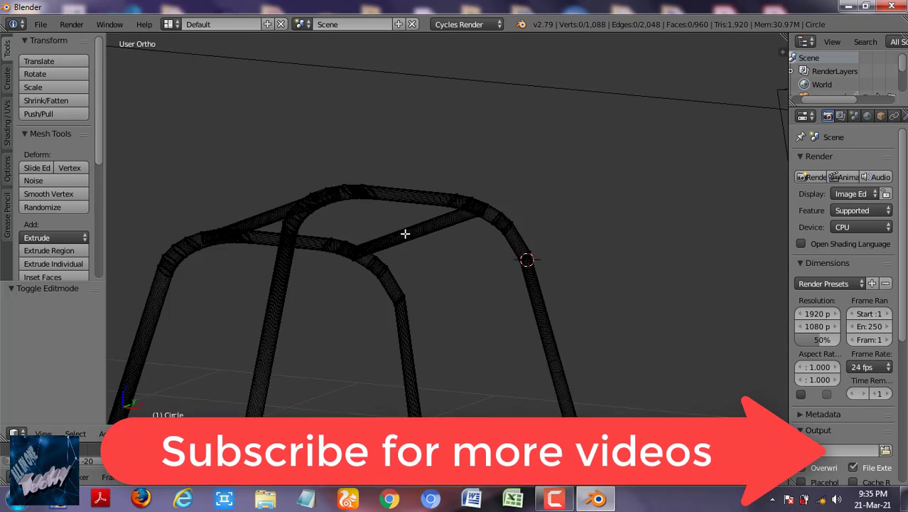
{"action": "right_click", "coordinate": [405, 234]}
{"action": "scroll", "coordinate": [399, 230], "scroll_direction": "up", "scroll_amount": 2}
{"action": "key", "text": "a"}
{"action": "key", "text": "a"}
{"action": "scroll", "coordinate": [424, 243], "scroll_direction": "down", "scroll_amount": 2}
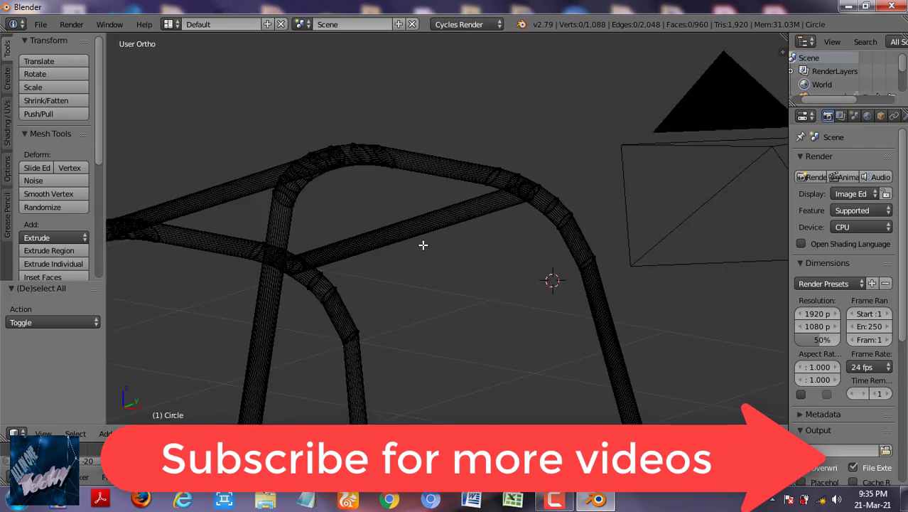
{"action": "scroll", "coordinate": [365, 203], "scroll_direction": "up", "scroll_amount": 4}
{"action": "scroll", "coordinate": [374, 138], "scroll_direction": "up", "scroll_amount": 3}
{"action": "left_click", "coordinate": [367, 155]}
{"action": "key", "text": "l"}
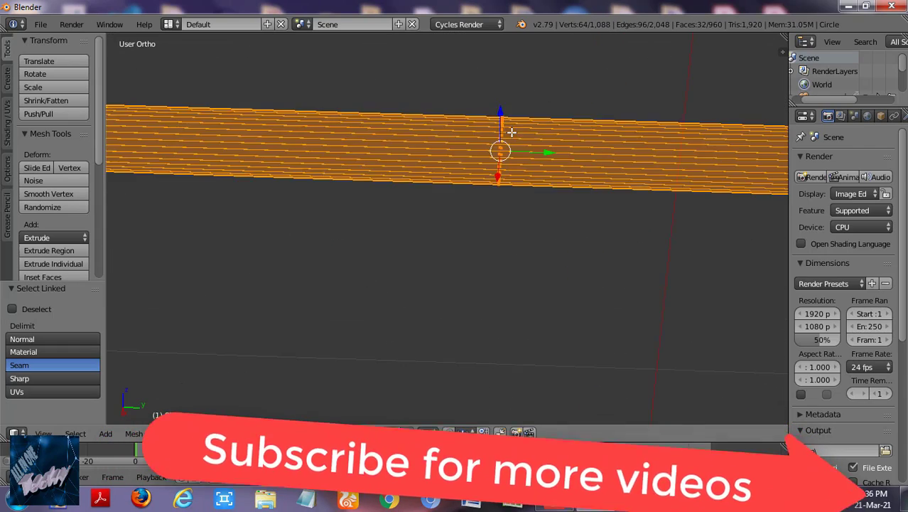
{"action": "scroll", "coordinate": [558, 212], "scroll_direction": "down", "scroll_amount": 4}
Duplicate the crossbar in place and rotate the copy 90° on X to stand upright.
{"action": "key", "text": "shift+d"}
{"action": "right_click", "coordinate": [560, 245]}
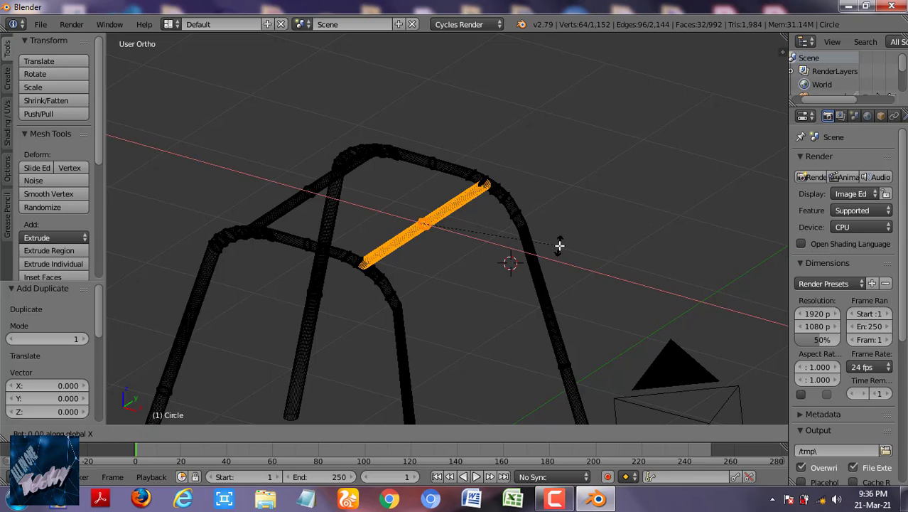
{"action": "key", "text": "r"}
{"action": "key", "text": "x"}
{"action": "key", "text": "9"}
{"action": "key", "text": "0"}
{"action": "key", "text": "Return"}
Raise the upright tube above the frame along Z and shift it along Y.
{"action": "key", "text": "KP_1"}
{"action": "key", "text": "g"}
{"action": "key", "text": "z"}
{"action": "left_click", "coordinate": [477, 174]}
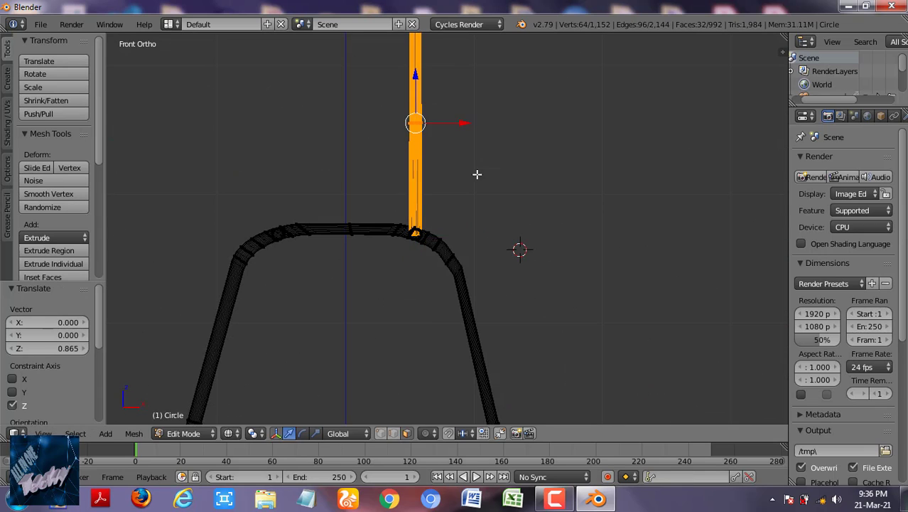
{"action": "key", "text": "KP_3"}
{"action": "key", "text": "g"}
{"action": "key", "text": "y"}
{"action": "left_click", "coordinate": [390, 123]}
Duplicate the upright post and move the copy along Y to the opposite side.
{"action": "key", "text": "shift+d"}
{"action": "right_click", "coordinate": [391, 123]}
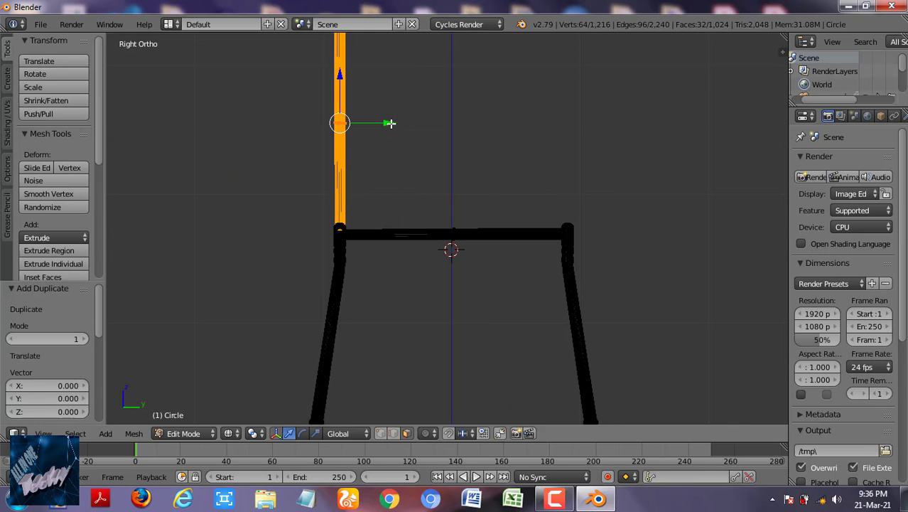
{"action": "key", "text": "g"}
{"action": "key", "text": "y"}
{"action": "left_click", "coordinate": [611, 113]}
{"action": "scroll", "coordinate": [480, 253], "scroll_direction": "up", "scroll_amount": 3}
{"action": "scroll", "coordinate": [577, 188], "scroll_direction": "up", "scroll_amount": 2}
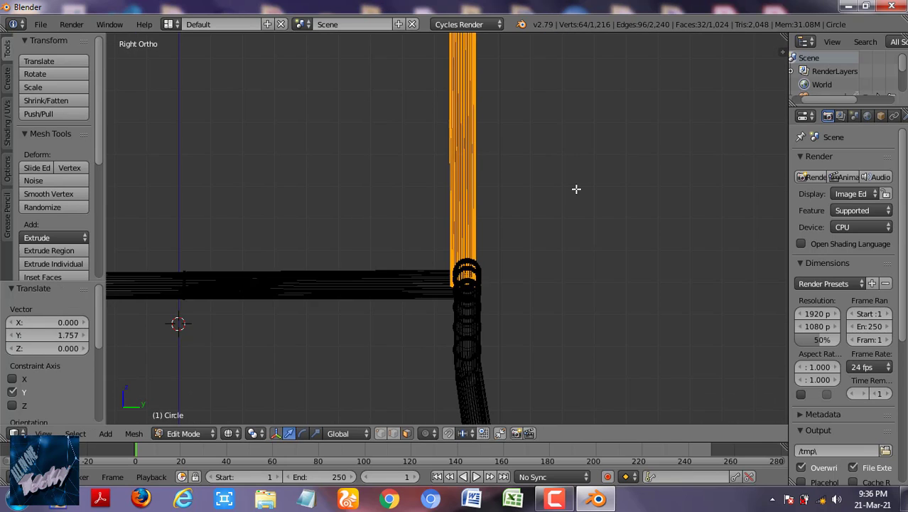
{"action": "key", "text": "g"}
{"action": "key", "text": "y"}
{"action": "left_click", "coordinate": [501, 56]}
{"action": "mouse_move", "coordinate": [501, 57]}
{"action": "middle_mouse_down"}
{"action": "mouse_move", "coordinate": [490, 298]}
{"action": "mouse_move", "coordinate": [449, 314]}
{"action": "middle_mouse_up"}
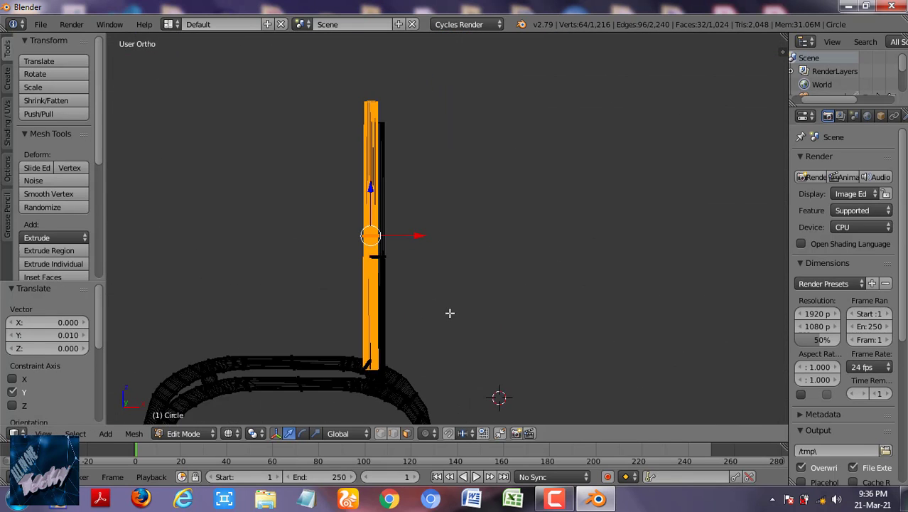
{"action": "key", "text": "KP_1"}
Switch to vertex selection, select the post's top ring, and shift it along X.
{"action": "key", "text": "a"}
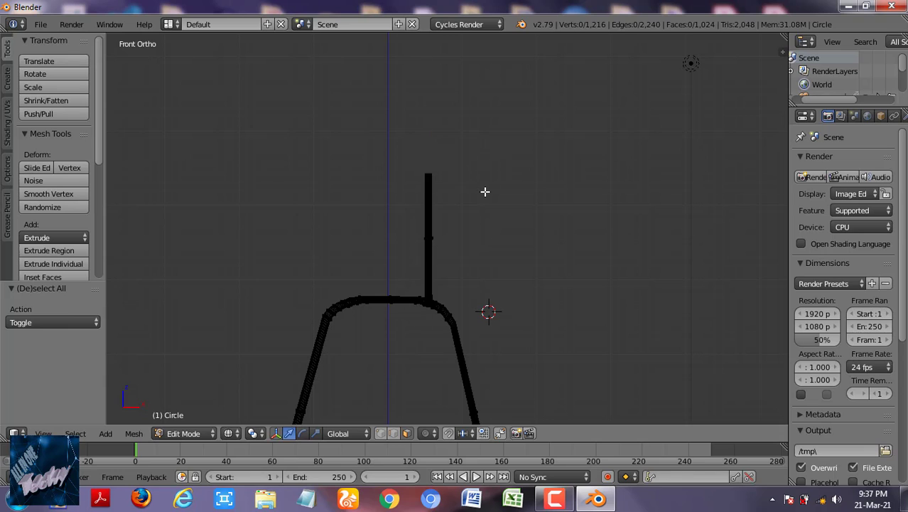
{"action": "key", "text": "ctrl+Tab"}
{"action": "left_click", "coordinate": [436, 158]}
{"action": "right_click", "coordinate": [473, 171], "text": "alt"}
{"action": "key", "text": "g"}
{"action": "key", "text": "x"}
{"action": "left_click", "coordinate": [521, 173]}
Refine the post top with further Z and X moves so the backrest leans backward.
{"action": "key", "text": "g"}
{"action": "key", "text": "z"}
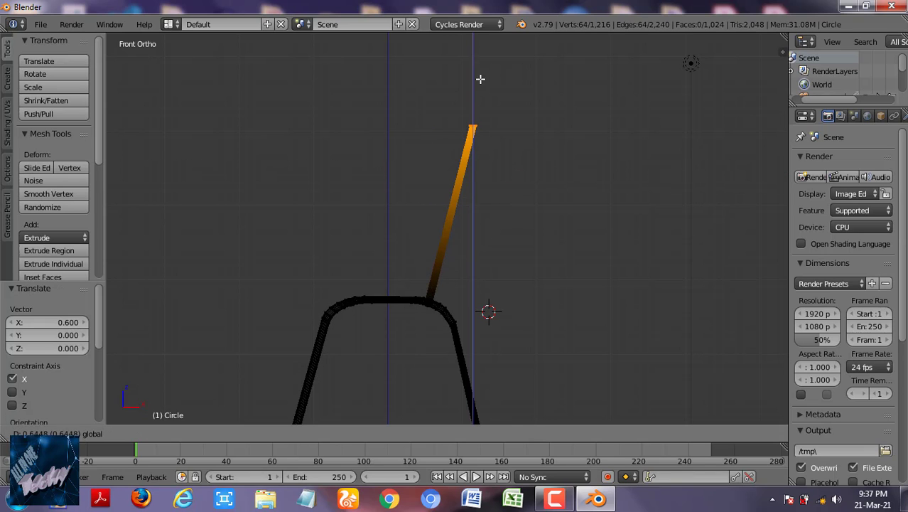
{"action": "left_click", "coordinate": [482, 87]}
{"action": "key", "text": "g"}
{"action": "key", "text": "x"}
{"action": "left_click", "coordinate": [480, 214]}
{"action": "scroll", "coordinate": [481, 243], "scroll_direction": "down", "scroll_amount": 1}
{"action": "key", "text": "g"}
{"action": "key", "text": "z"}
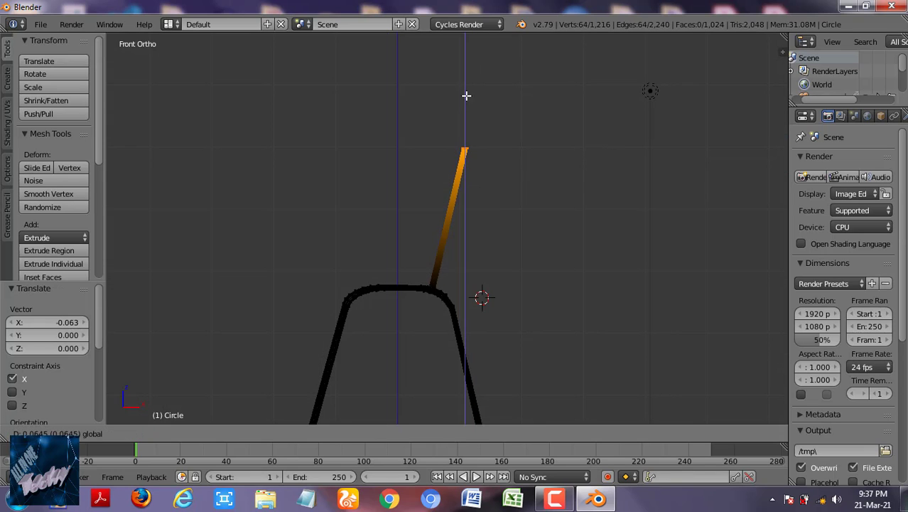
{"action": "left_click", "coordinate": [466, 95]}
{"action": "scroll", "coordinate": [480, 224], "scroll_direction": "down", "scroll_amount": 2}
{"action": "middle_click_drag", "start_coordinate": [480, 225], "coordinate": [528, 262]}
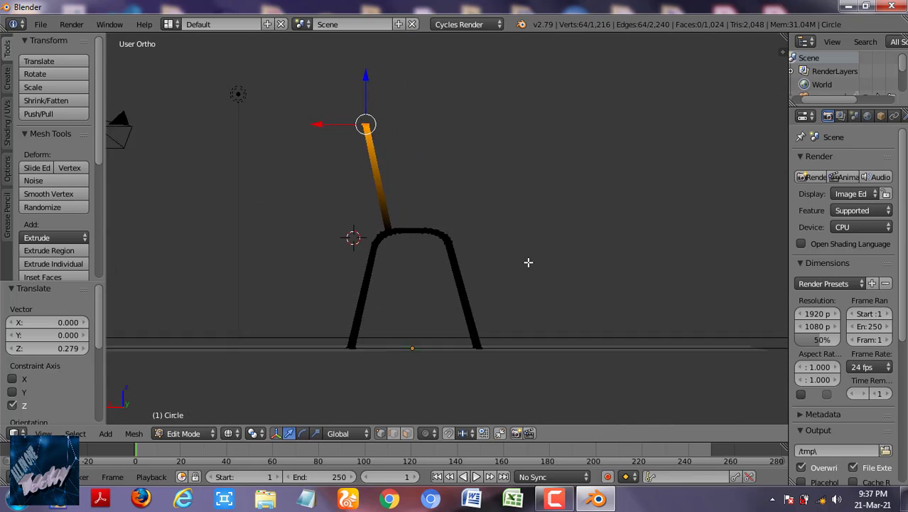
{"action": "scroll", "coordinate": [528, 262], "scroll_direction": "up", "scroll_amount": 2}
{"action": "key", "text": "KP_1"}
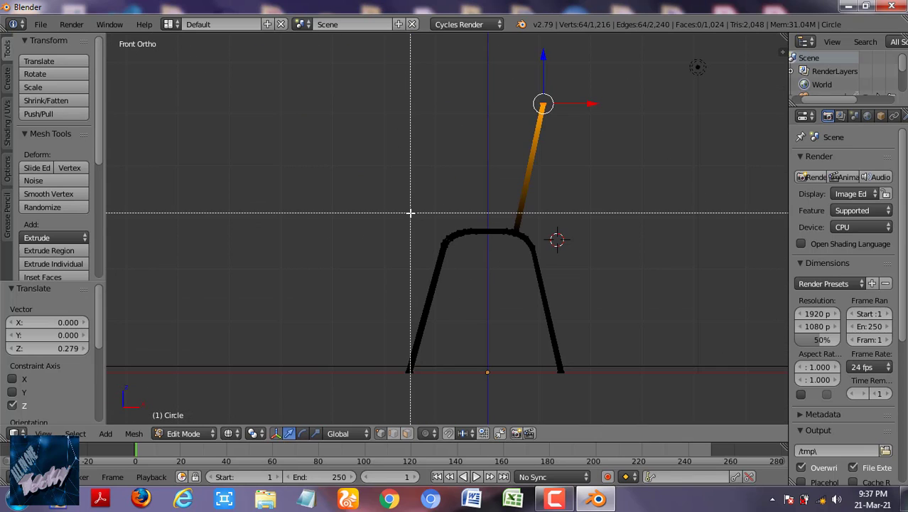
Box-select the left leg and left half of the top and shift them along X.
{"action": "key", "text": "a"}
{"action": "left_click_drag", "start_coordinate": [376, 199], "coordinate": [487, 378]}
{"action": "left_click", "coordinate": [482, 248]}
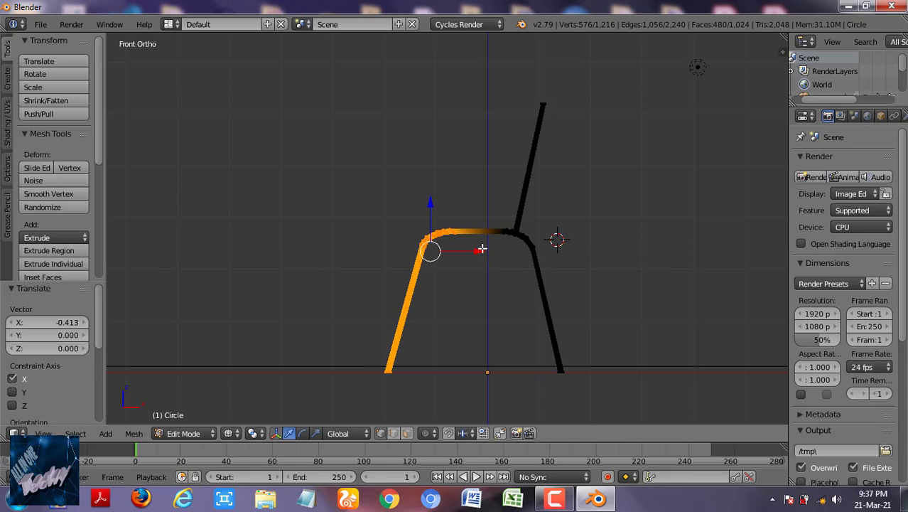
Move the left leg's bottom ring 0.271 along X to splay the foot.
{"action": "key", "text": "a"}
{"action": "right_click", "coordinate": [387, 369]}
{"action": "key", "text": "g"}
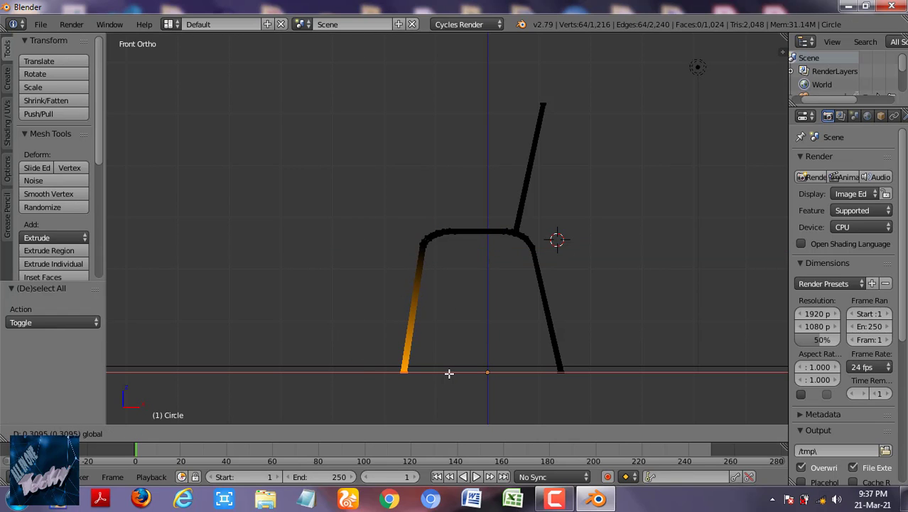
{"action": "left_click", "coordinate": [446, 371]}
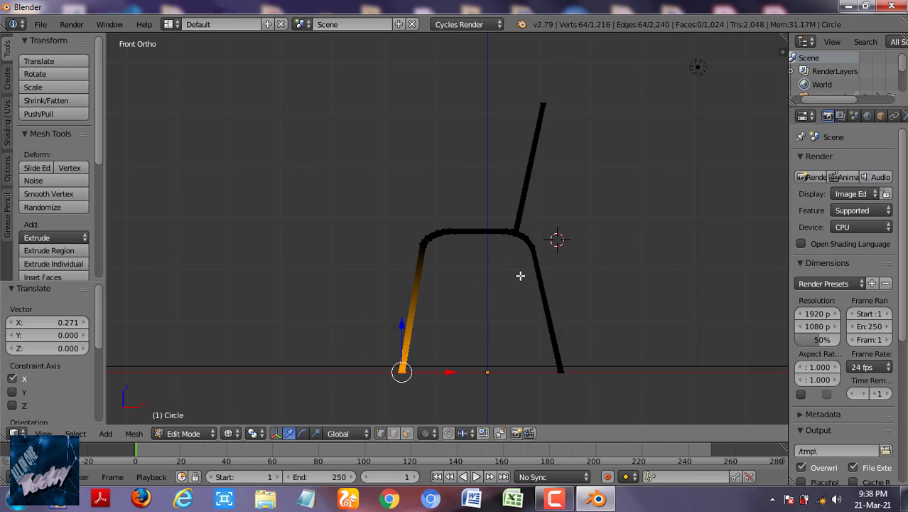
{"action": "scroll", "coordinate": [516, 257], "scroll_direction": "up", "scroll_amount": 3}
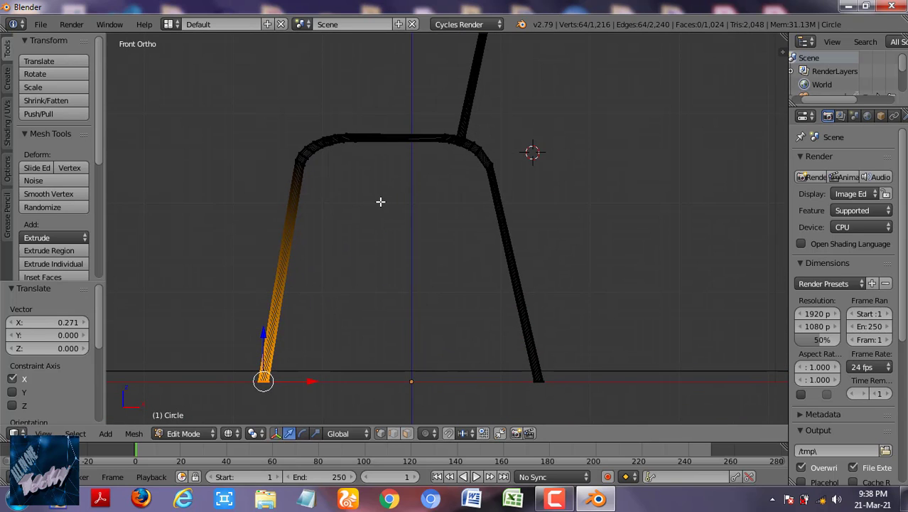
{"action": "scroll", "coordinate": [388, 206], "scroll_direction": "down", "scroll_amount": 2}
Select the connected front section of the frame and move it along X.
{"action": "key", "text": "a"}
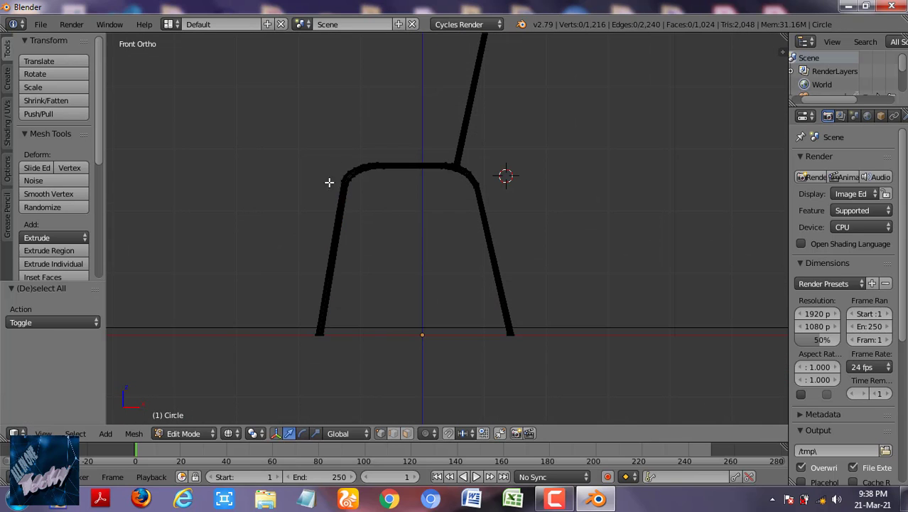
{"action": "key", "text": "l"}
{"action": "key", "text": "g"}
{"action": "key", "text": "x"}
{"action": "left_click", "coordinate": [385, 219]}
{"action": "mouse_move", "coordinate": [385, 219]}
{"action": "middle_mouse_down"}
{"action": "mouse_move", "coordinate": [653, 246]}
{"action": "mouse_move", "coordinate": [397, 186]}
{"action": "middle_mouse_up"}
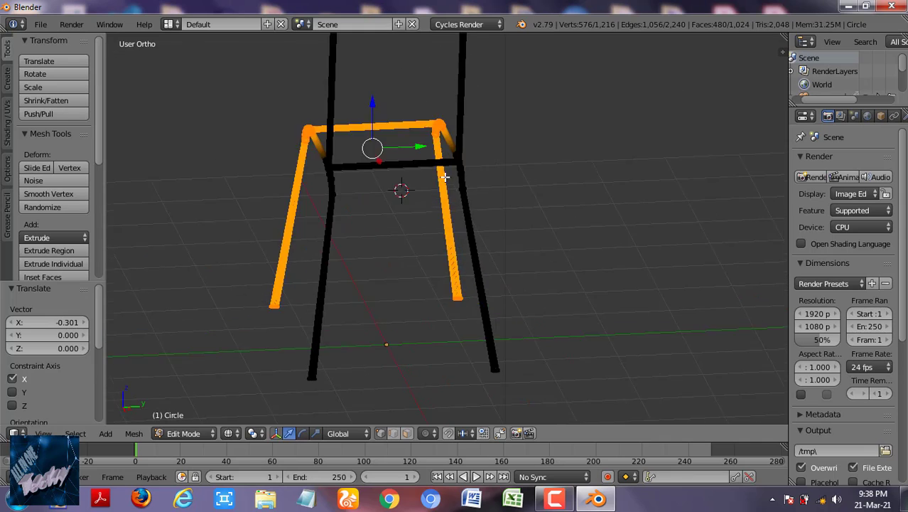
In side view, scale the backrest post tops along Y to spread them apart.
{"action": "key", "text": "KP_3"}
{"action": "scroll", "coordinate": [432, 198], "scroll_direction": "up", "scroll_amount": 3}
{"action": "key", "text": "a"}
{"action": "right_click", "coordinate": [324, 125], "text": "alt"}
{"action": "key", "text": "s"}
{"action": "key", "text": "y"}
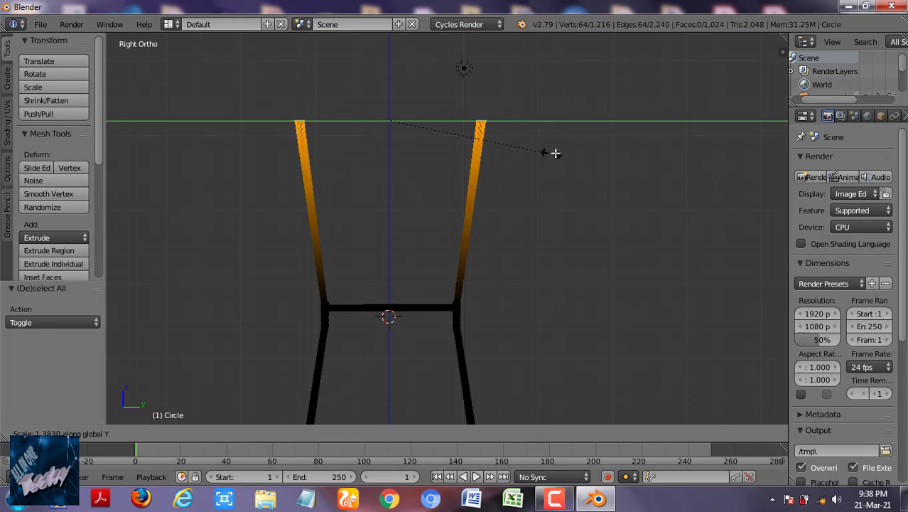
{"action": "left_click", "coordinate": [562, 151]}
{"action": "middle_click_drag", "start_coordinate": [562, 151], "coordinate": [605, 223]}
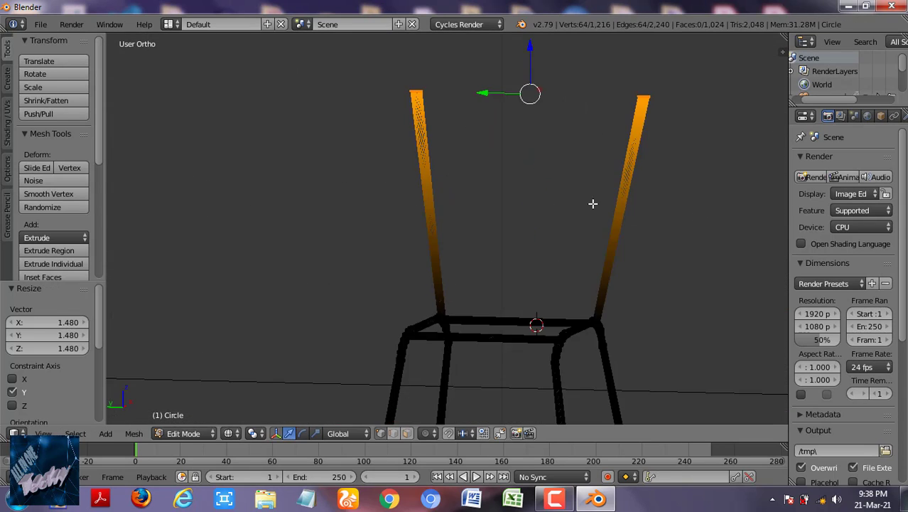
{"action": "scroll", "coordinate": [595, 203], "scroll_direction": "up", "scroll_amount": 3}
Shrink the left and right post top rings to 0.633.
{"action": "key", "text": "KP_3"}
{"action": "key", "text": "s"}
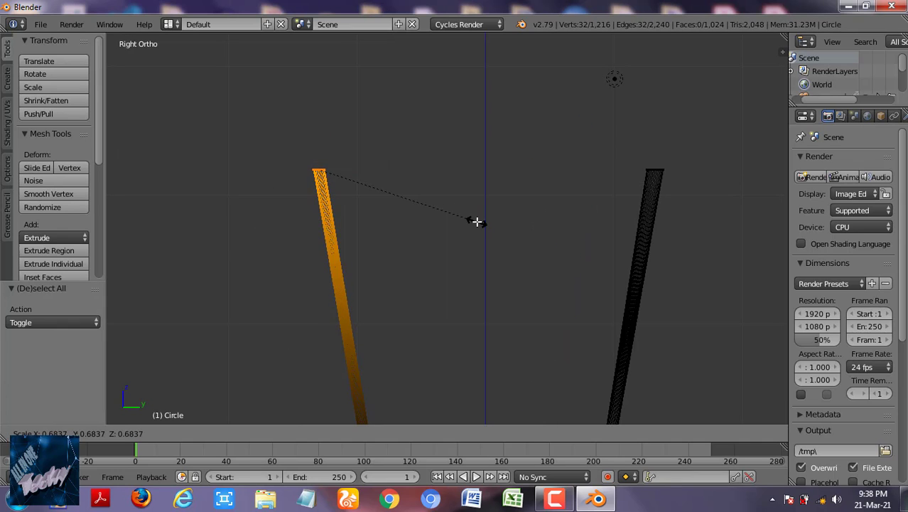
{"action": "left_click", "coordinate": [476, 217]}
{"action": "key", "text": "a"}
{"action": "right_click", "coordinate": [652, 171]}
{"action": "key", "text": "s"}
{"action": "left_click", "coordinate": [678, 227]}
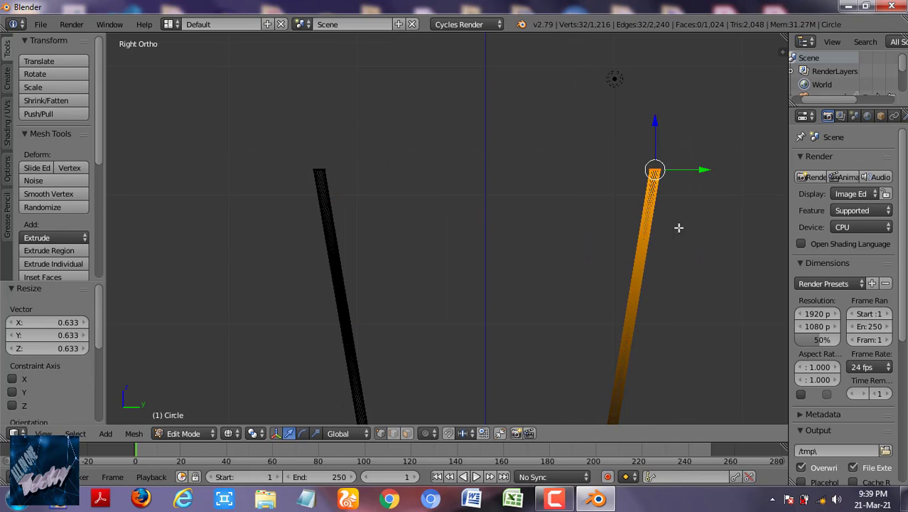
Begin moving the right post top, then cancel and undo the last change.
{"action": "scroll", "coordinate": [507, 192], "scroll_direction": "down", "scroll_amount": 1}
{"action": "scroll", "coordinate": [487, 223], "scroll_direction": "down", "scroll_amount": 6}
{"action": "scroll", "coordinate": [488, 211], "scroll_direction": "up", "scroll_amount": 5}
{"action": "scroll", "coordinate": [456, 274], "scroll_direction": "up", "scroll_amount": 3}
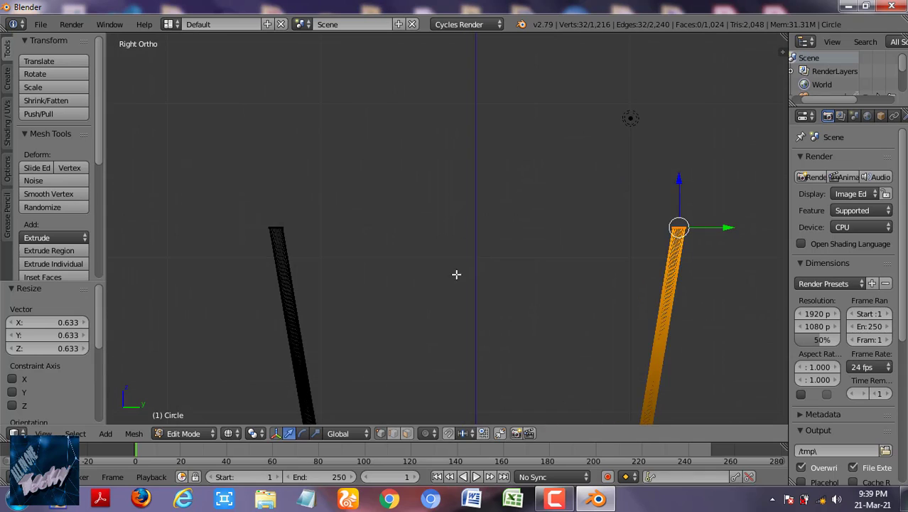
{"action": "key", "text": "g"}
{"action": "key", "text": "Escape"}
{"action": "key", "text": "ctrl+z"}
{"action": "key", "text": "ctrl+z"}
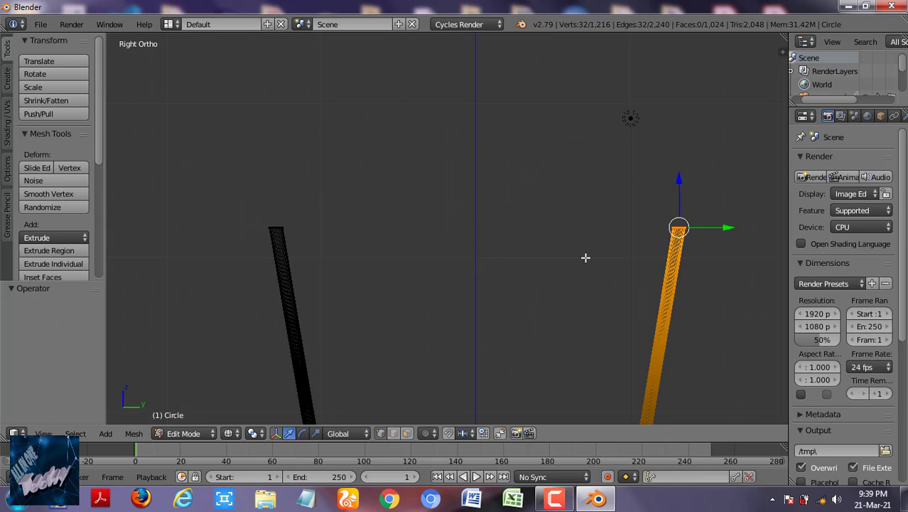
Extrude the right post's top ring, then tilt, extrude and angle the left post's top ring.
{"action": "key", "text": "e"}
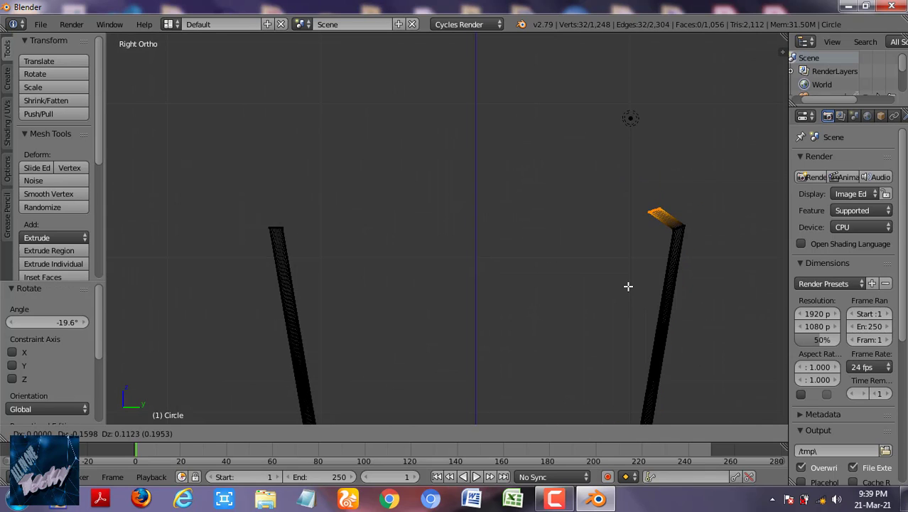
{"action": "left_click", "coordinate": [628, 286]}
{"action": "key", "text": "a"}
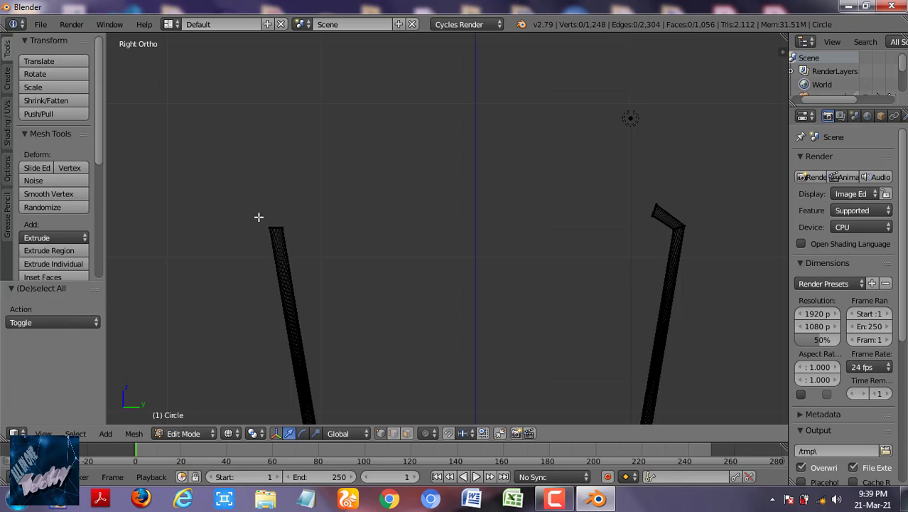
{"action": "right_click", "coordinate": [260, 217], "text": "alt"}
{"action": "key", "text": "r"}
{"action": "left_click", "coordinate": [426, 320]}
{"action": "key", "text": "e"}
{"action": "left_click", "coordinate": [421, 302]}
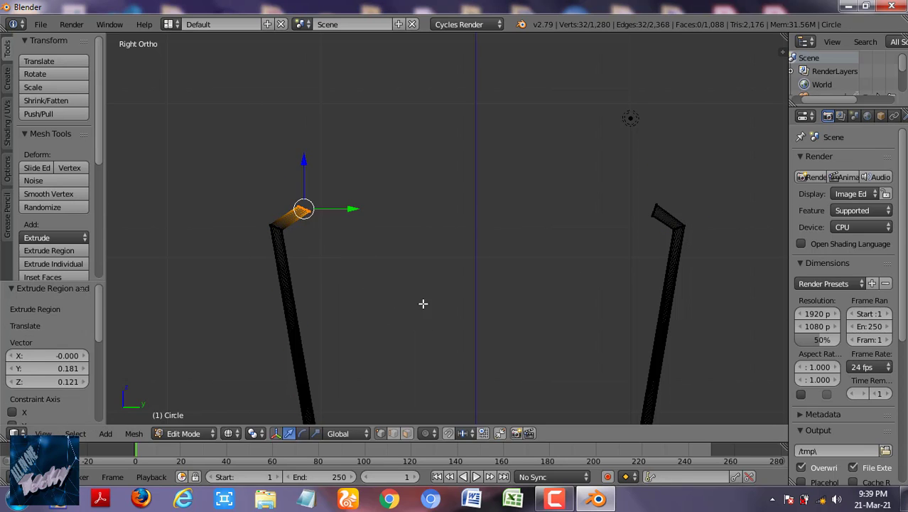
{"action": "key", "text": "r"}
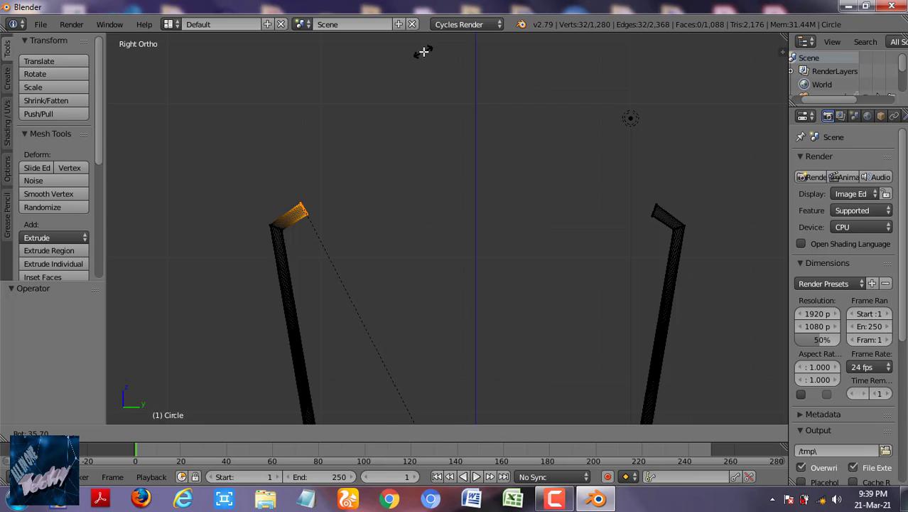
{"action": "left_click", "coordinate": [423, 52]}
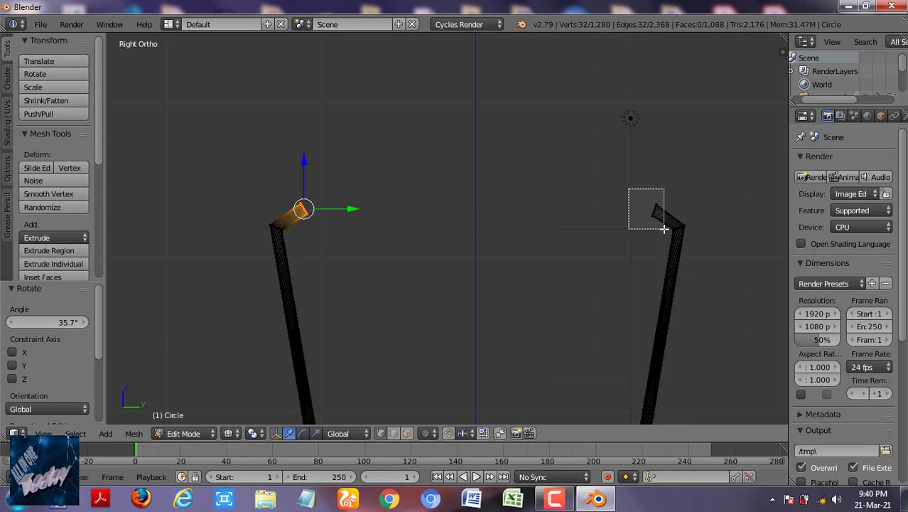
Try merging the two end rings at center, at the 3D cursor and by collapse, undoing each attempt.
{"action": "left_click_drag", "start_coordinate": [664, 228], "coordinate": [664, 228]}
{"action": "scroll", "coordinate": [57, 199], "scroll_direction": "down", "scroll_amount": 4}
{"action": "left_click", "coordinate": [51, 187]}
{"action": "scroll", "coordinate": [57, 199], "scroll_direction": "down", "scroll_amount": 2}
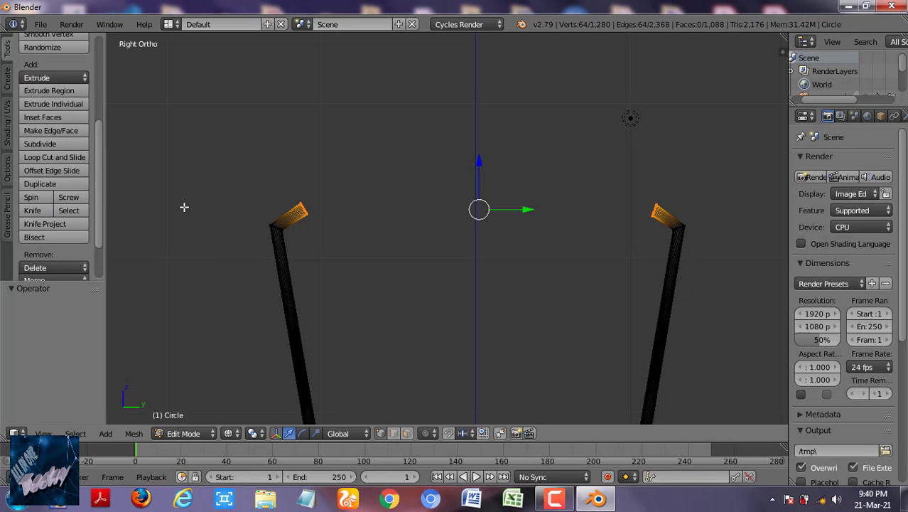
{"action": "left_click_drag", "start_coordinate": [601, 182], "coordinate": [681, 245]}
{"action": "scroll", "coordinate": [57, 178], "scroll_direction": "down", "scroll_amount": 2}
{"action": "left_click", "coordinate": [35, 223]}
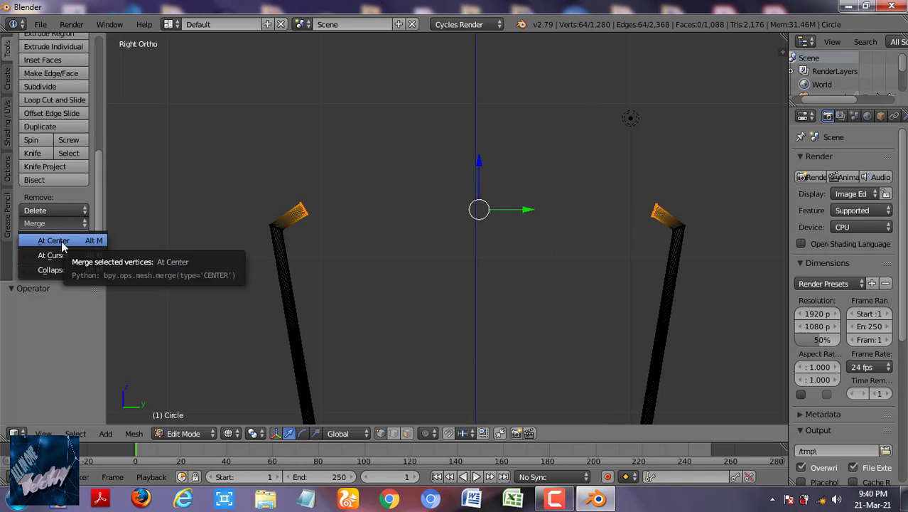
{"action": "left_click", "coordinate": [28, 239]}
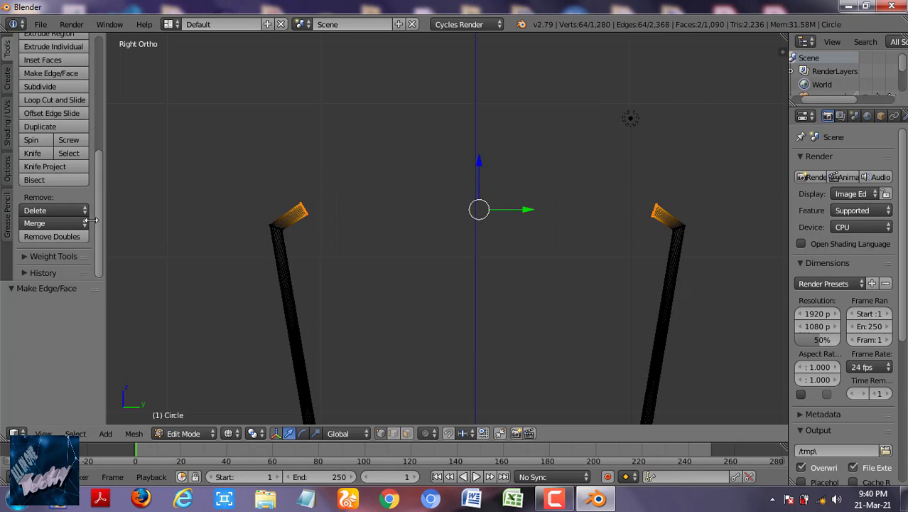
{"action": "left_click", "coordinate": [53, 255]}
{"action": "key", "text": "ctrl+z"}
{"action": "left_click", "coordinate": [74, 223]}
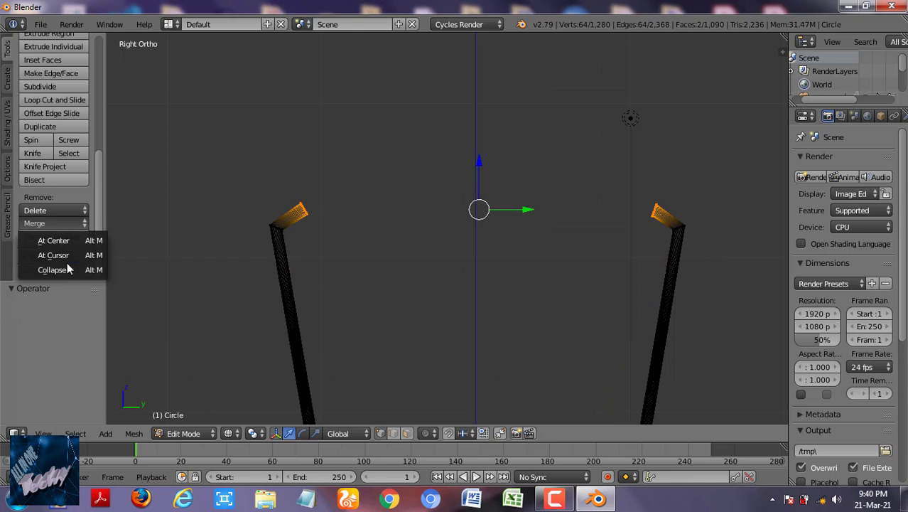
{"action": "left_click", "coordinate": [52, 269]}
{"action": "key", "text": "ctrl+z"}
{"action": "left_click", "coordinate": [78, 225]}
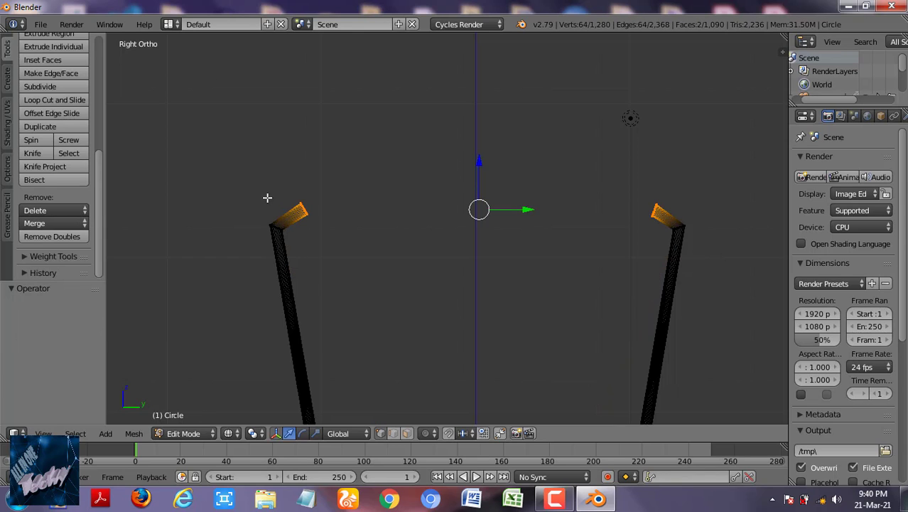
Extrude both end rings and scale them toward each other along Y, undoing a stray merge.
{"action": "key", "text": "e"}
{"action": "right_click", "coordinate": [475, 246]}
{"action": "key", "text": "s"}
{"action": "key", "text": "y"}
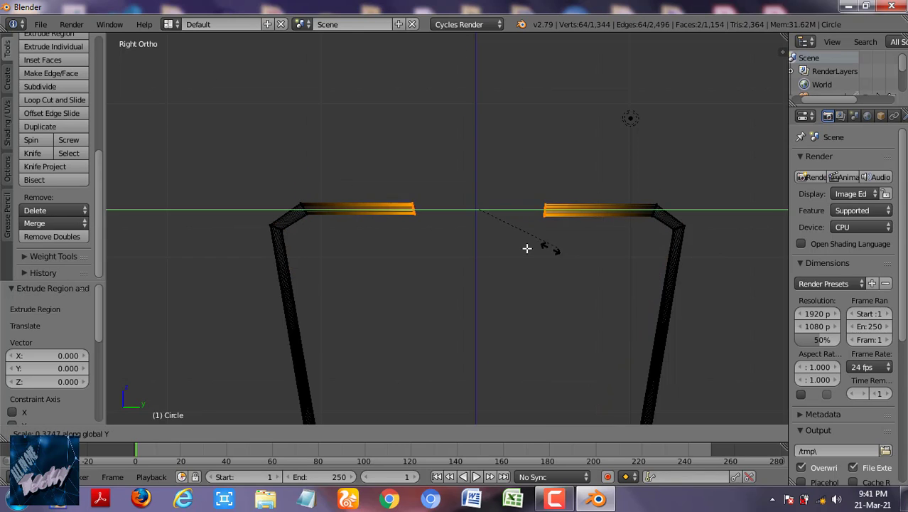
{"action": "left_click", "coordinate": [482, 221]}
{"action": "scroll", "coordinate": [542, 237], "scroll_direction": "up", "scroll_amount": 3}
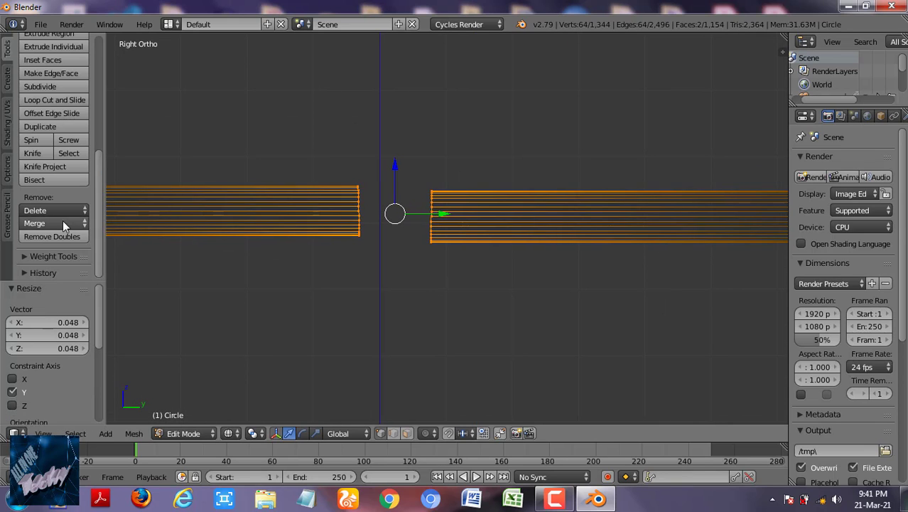
{"action": "left_click", "coordinate": [62, 220]}
{"action": "left_click", "coordinate": [59, 243]}
{"action": "middle_click_drag", "start_coordinate": [366, 269], "coordinate": [286, 166]}
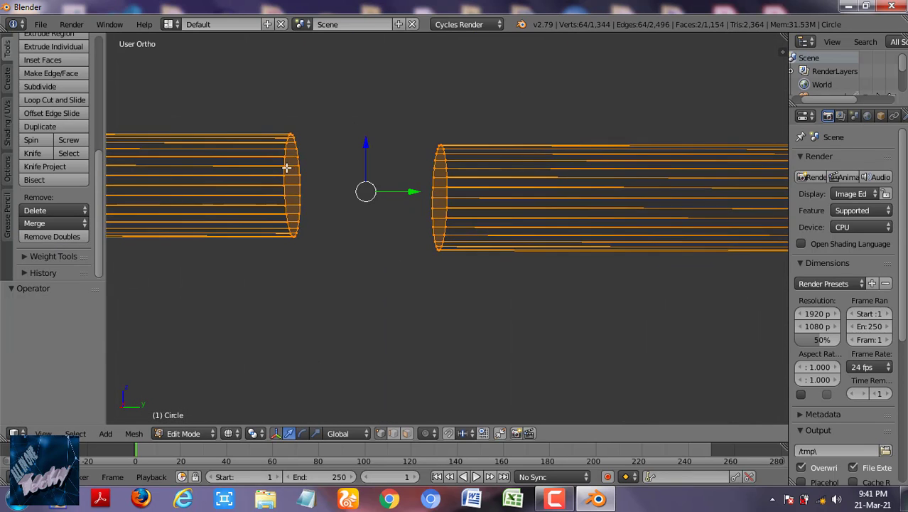
{"action": "key", "text": "ctrl+z"}
{"action": "scroll", "coordinate": [72, 189], "scroll_direction": "up", "scroll_amount": 2}
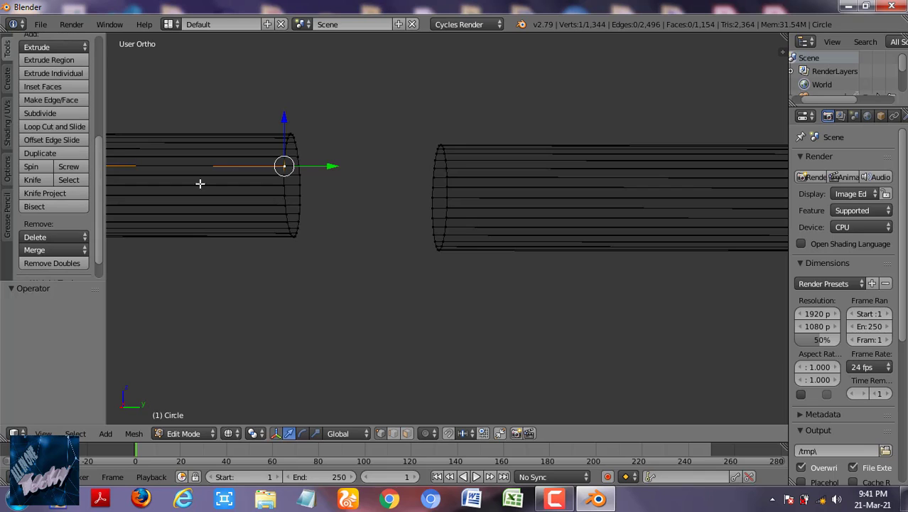
{"action": "key", "text": "ctrl+z"}
Scale the facing end rings closer along Y, then nudge the left tube's end ring down.
{"action": "key", "text": "s"}
{"action": "key", "text": "y"}
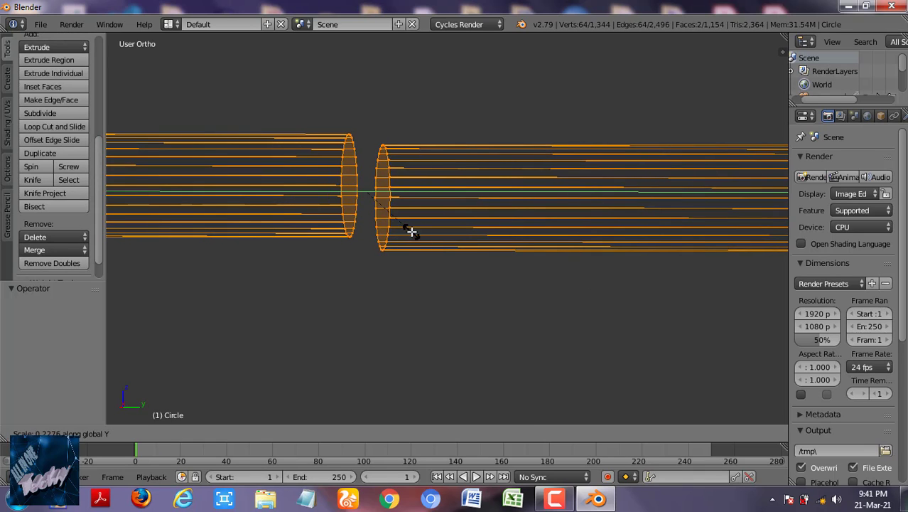
{"action": "left_click", "coordinate": [410, 229]}
{"action": "key", "text": "a"}
{"action": "right_click", "coordinate": [353, 136], "text": "alt"}
{"action": "left_click_drag", "start_coordinate": [353, 136], "coordinate": [360, 157]}
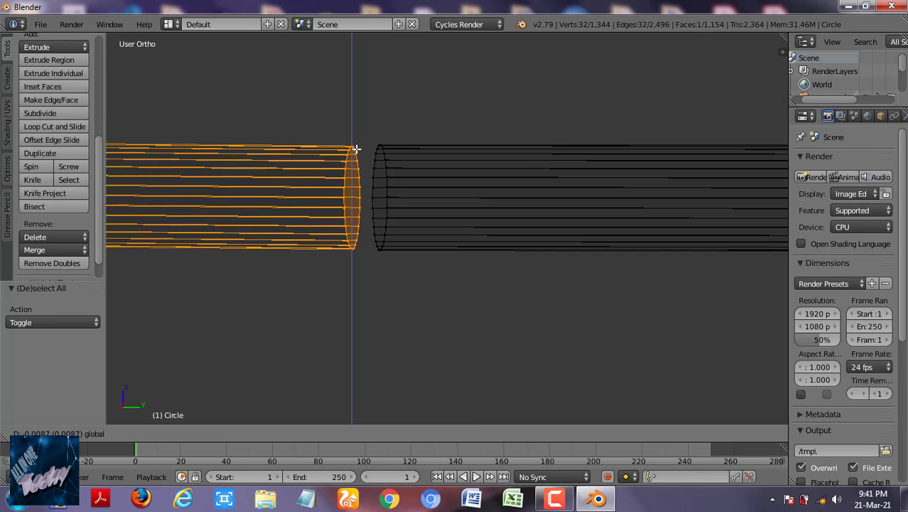
{"action": "scroll", "coordinate": [349, 181], "scroll_direction": "up", "scroll_amount": 5}
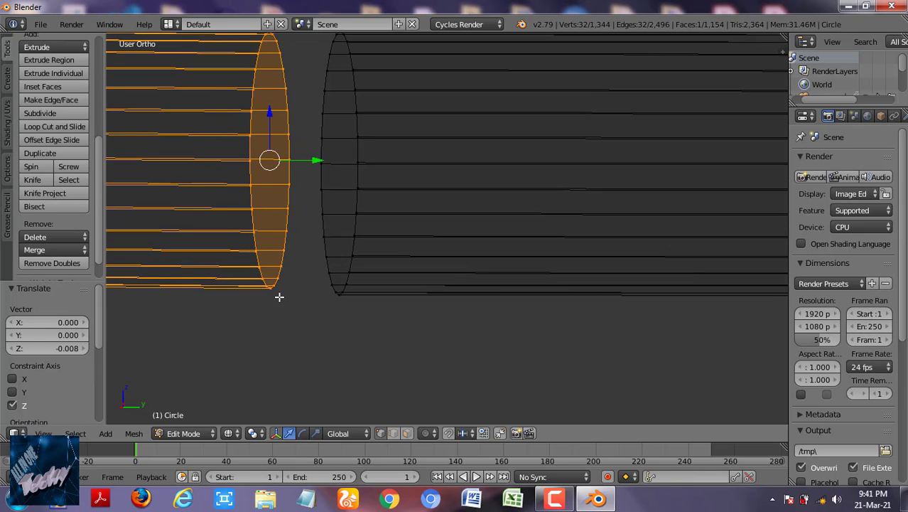
{"action": "middle_click_drag", "start_coordinate": [279, 272], "coordinate": [317, 284]}
Switch to vertex selection, select the left tube's end loop and slide it toward the other tube.
{"action": "key", "text": "ctrl+Tab"}
{"action": "left_click", "coordinate": [310, 334]}
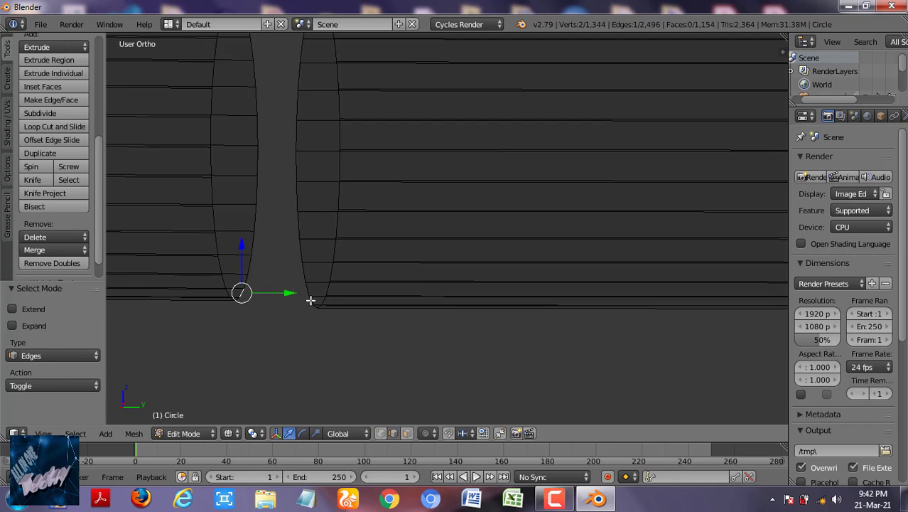
{"action": "mouse_move", "coordinate": [279, 342]}
{"action": "middle_mouse_down"}
{"action": "mouse_move", "coordinate": [229, 358]}
{"action": "mouse_move", "coordinate": [332, 286]}
{"action": "mouse_move", "coordinate": [471, 233]}
{"action": "mouse_move", "coordinate": [375, 225]}
{"action": "mouse_move", "coordinate": [564, 235]}
{"action": "mouse_move", "coordinate": [554, 245]}
{"action": "mouse_move", "coordinate": [607, 247]}
{"action": "mouse_move", "coordinate": [565, 271]}
{"action": "mouse_move", "coordinate": [531, 201]}
{"action": "mouse_move", "coordinate": [543, 154]}
{"action": "mouse_move", "coordinate": [531, 249]}
{"action": "mouse_move", "coordinate": [510, 290]}
{"action": "mouse_move", "coordinate": [560, 294]}
{"action": "mouse_move", "coordinate": [523, 282]}
{"action": "mouse_move", "coordinate": [523, 302]}
{"action": "mouse_move", "coordinate": [474, 243]}
{"action": "mouse_move", "coordinate": [517, 233]}
{"action": "middle_mouse_up"}
{"action": "key", "text": "a"}
{"action": "key", "text": "ctrl+Tab"}
{"action": "left_click", "coordinate": [486, 168]}
{"action": "right_click", "coordinate": [490, 100], "text": "alt"}
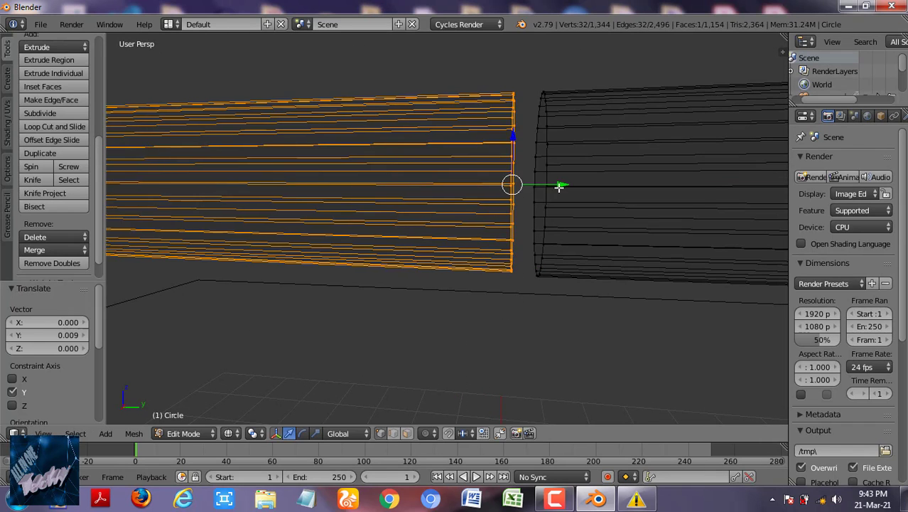
{"action": "left_click_drag", "start_coordinate": [558, 184], "coordinate": [560, 186]}
{"action": "key", "text": "KP_3"}
{"action": "scroll", "coordinate": [498, 206], "scroll_direction": "up", "scroll_amount": 2}
Fine-tune the left end loop: reposition it, enlarge it slightly, and nudge it along Z to align.
{"action": "key", "text": "g"}
{"action": "left_click", "coordinate": [486, 219]}
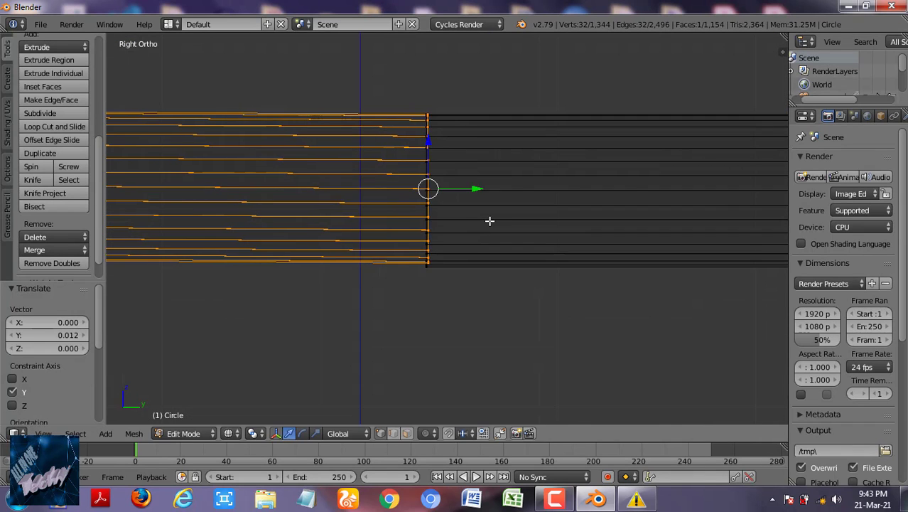
{"action": "scroll", "coordinate": [458, 235], "scroll_direction": "up", "scroll_amount": 2}
{"action": "scroll", "coordinate": [420, 185], "scroll_direction": "up", "scroll_amount": 2}
{"action": "key", "text": "g"}
{"action": "left_click", "coordinate": [412, 175]}
{"action": "key", "text": "s"}
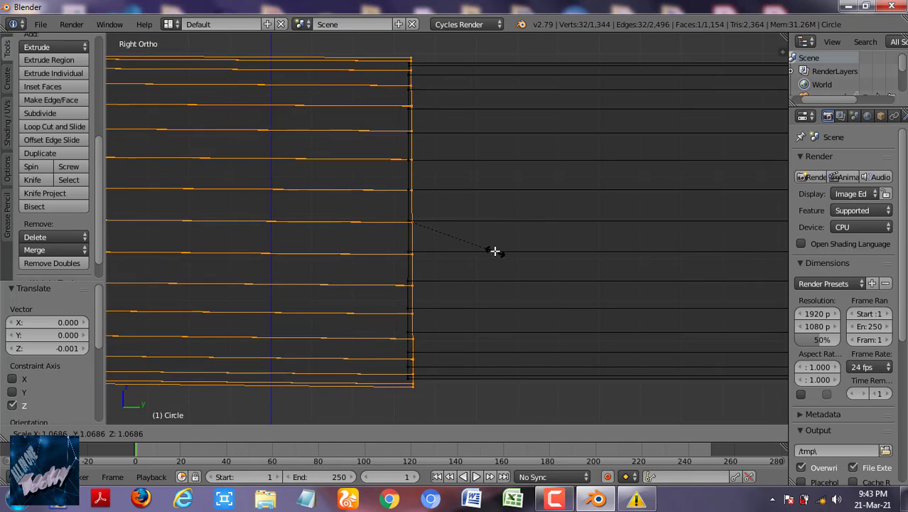
{"action": "left_click", "coordinate": [414, 176]}
{"action": "key", "text": "g"}
{"action": "key", "text": "z"}
{"action": "left_click", "coordinate": [414, 174]}
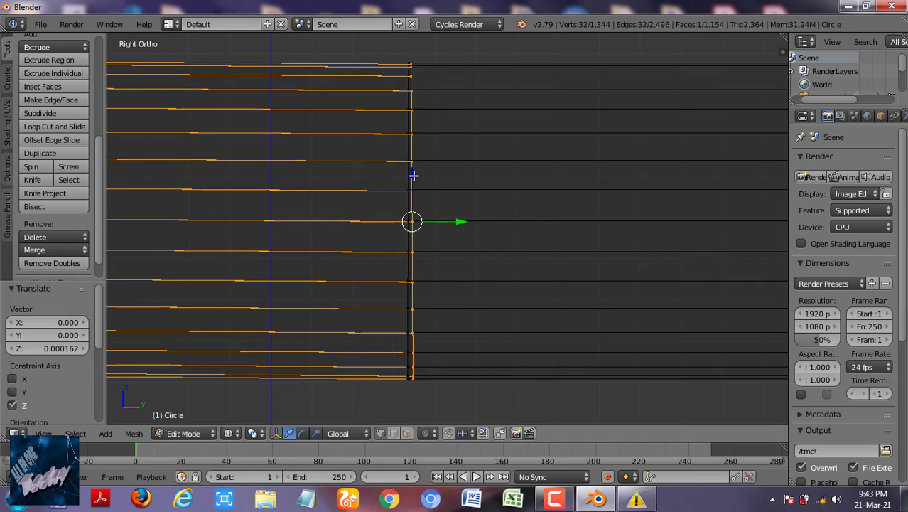
{"action": "scroll", "coordinate": [416, 213], "scroll_direction": "down", "scroll_amount": 3}
{"action": "scroll", "coordinate": [355, 227], "scroll_direction": "down", "scroll_amount": 2}
{"action": "scroll", "coordinate": [278, 227], "scroll_direction": "up", "scroll_amount": 4}
Apply the object's transforms and bevel the first corner where a leg meets the bar.
{"action": "key", "text": "Tab"}
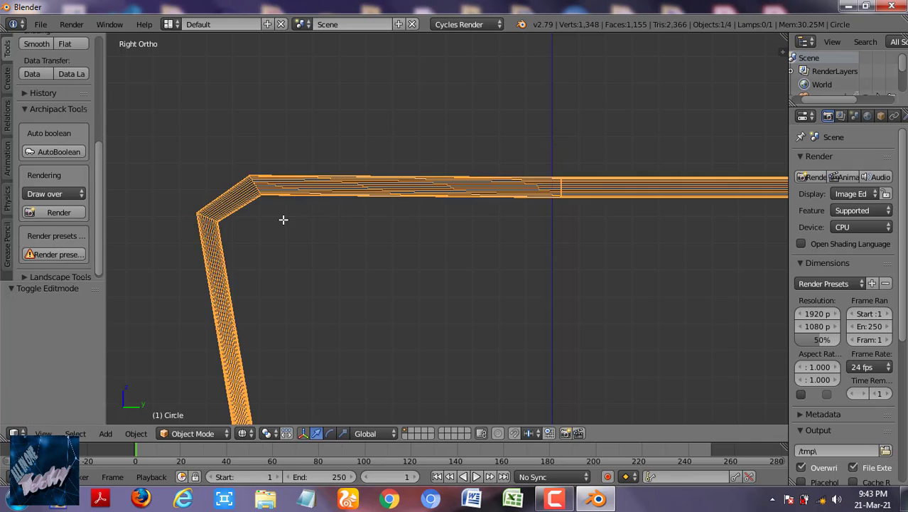
{"action": "key", "text": "ctrl+a"}
{"action": "left_click", "coordinate": [258, 215]}
{"action": "key", "text": "Tab"}
{"action": "key", "text": "a"}
{"action": "key", "text": "b"}
{"action": "left_click_drag", "start_coordinate": [175, 154], "coordinate": [291, 252]}
{"action": "key", "text": "ctrl+b"}
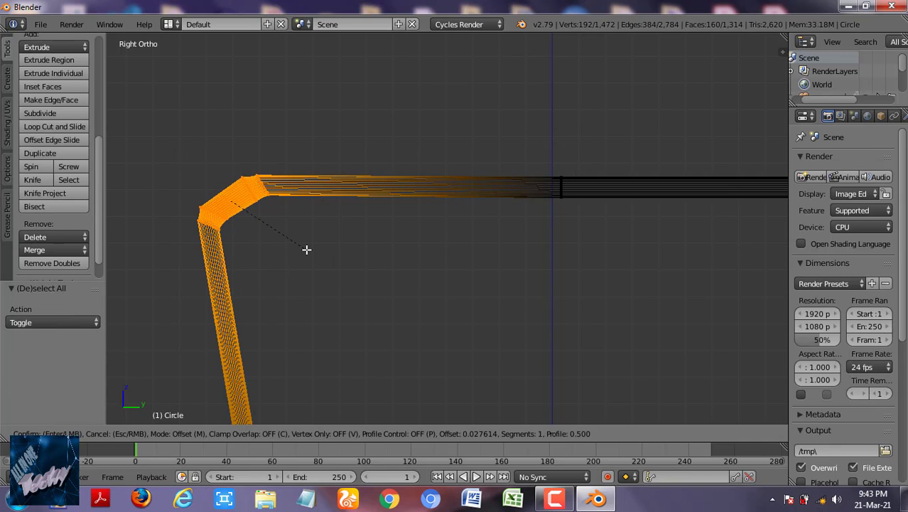
{"action": "left_click", "coordinate": [309, 250]}
Select both leg corners and bevel them into rounded bends.
{"action": "key", "text": "a"}
{"action": "key", "text": "l"}
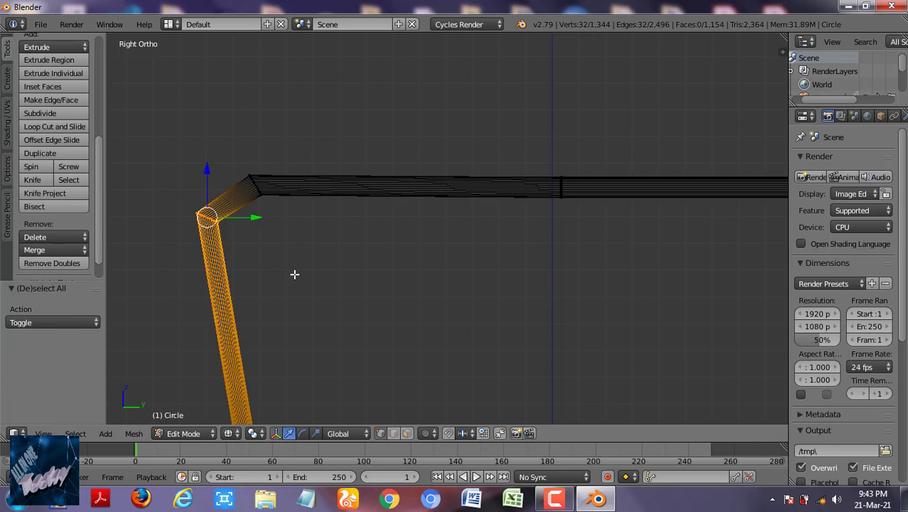
{"action": "scroll", "coordinate": [341, 260], "scroll_direction": "down", "scroll_amount": 5, "text": "ctrl"}
{"action": "left_click_drag", "start_coordinate": [620, 173], "coordinate": [675, 419]}
{"action": "scroll", "coordinate": [493, 214], "scroll_direction": "down", "scroll_amount": 2}
{"action": "key", "text": "ctrl+b"}
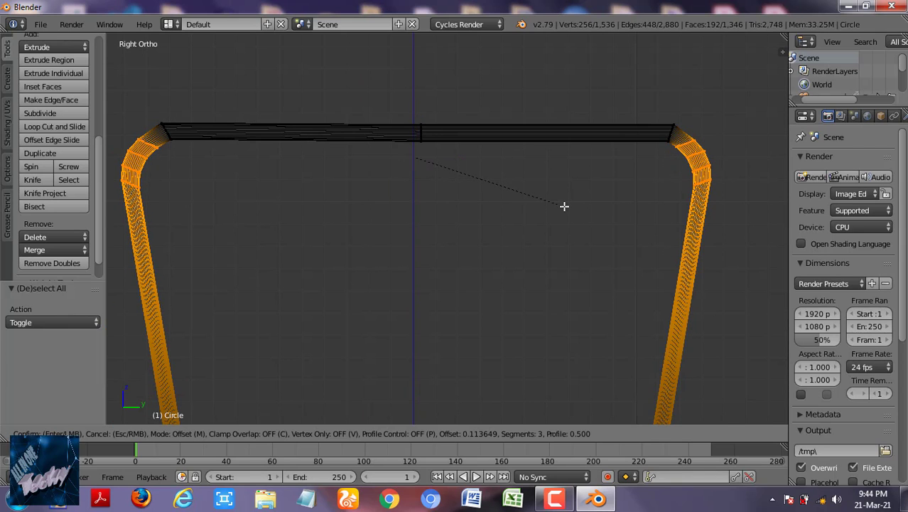
{"action": "left_click", "coordinate": [565, 206]}
Shorten the top bar by scaling its end along Y, abandoning a bevel attempt.
{"action": "key", "text": "a"}
{"action": "left_click_drag", "start_coordinate": [187, 143], "coordinate": [188, 143]}
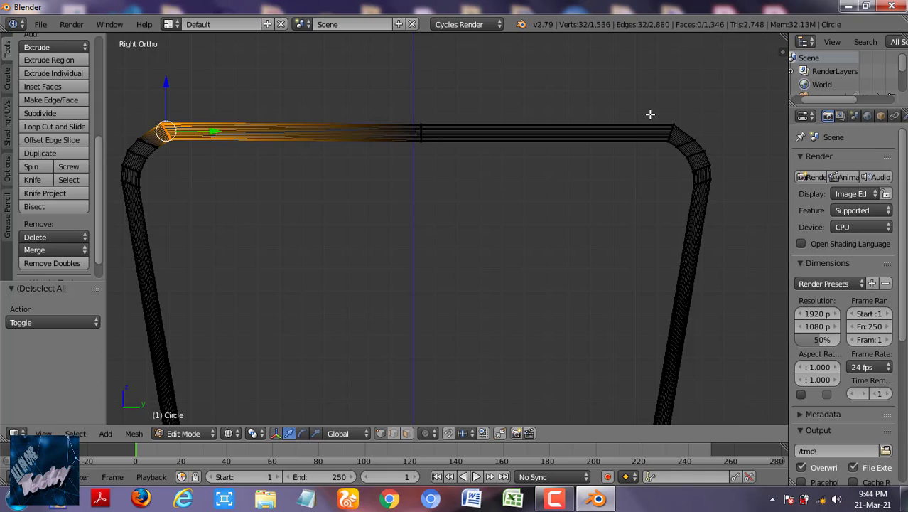
{"action": "key", "text": "s"}
{"action": "key", "text": "y"}
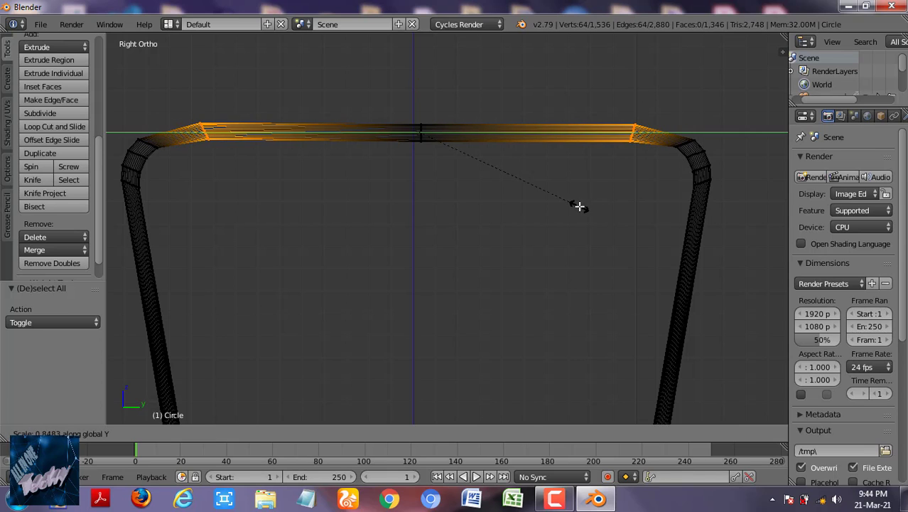
{"action": "left_click", "coordinate": [583, 208]}
{"action": "key", "text": "ctrl+b"}
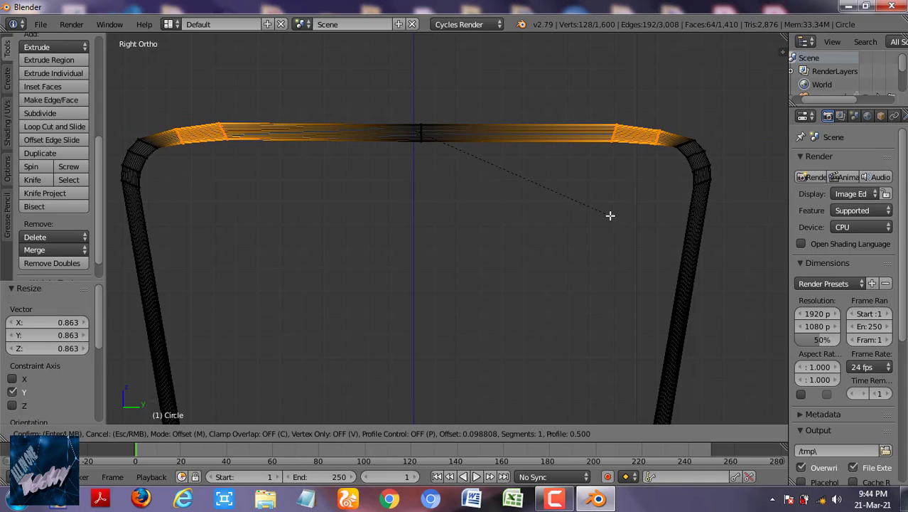
{"action": "key", "text": "Escape"}
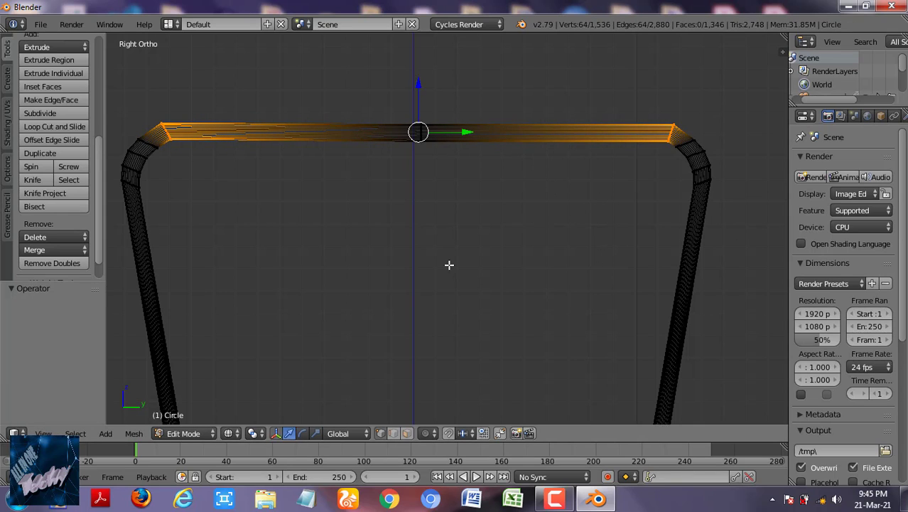
Tilt the bar's left end ring, then add a loop cut near the left end and tilt it.
{"action": "key", "text": "a"}
{"action": "right_click", "coordinate": [207, 148], "text": "alt"}
{"action": "key", "text": "r"}
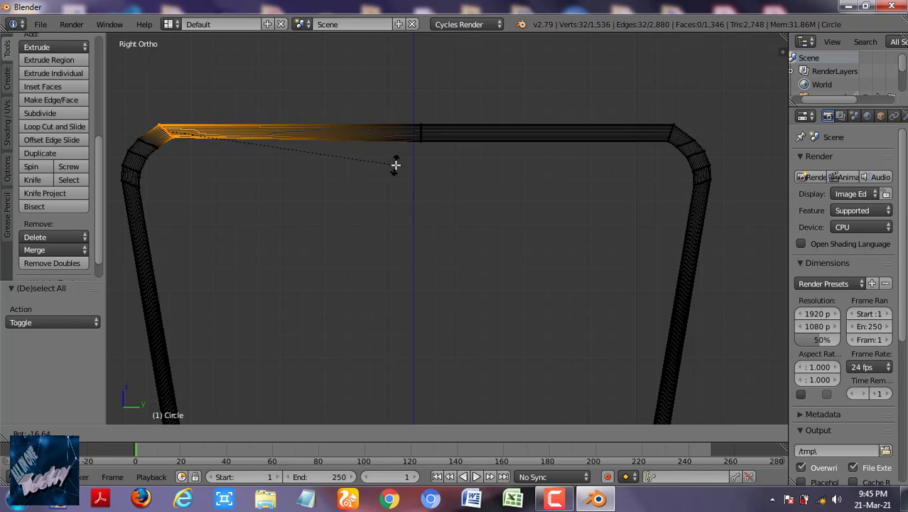
{"action": "left_click", "coordinate": [405, 226]}
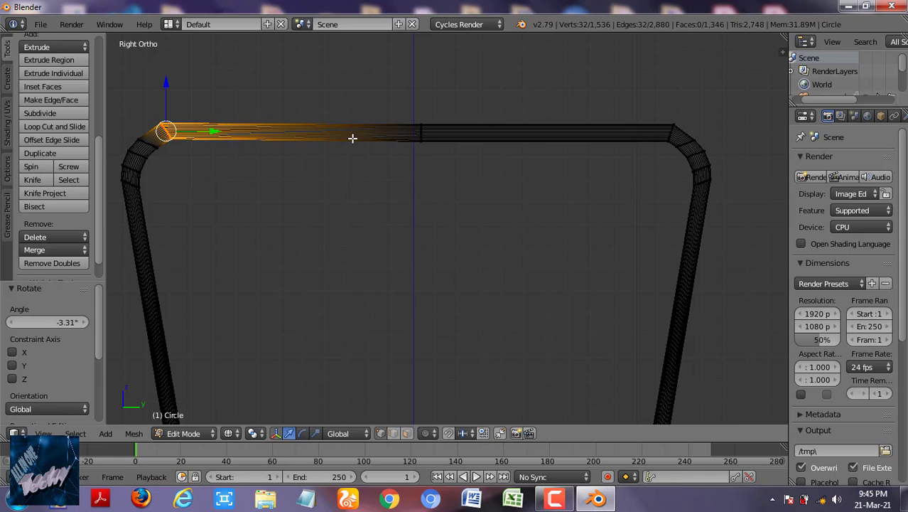
{"action": "key", "text": "ctrl+r"}
{"action": "left_click", "coordinate": [253, 126]}
{"action": "left_click", "coordinate": [349, 264]}
{"action": "key", "text": "r"}
{"action": "left_click", "coordinate": [163, 121]}
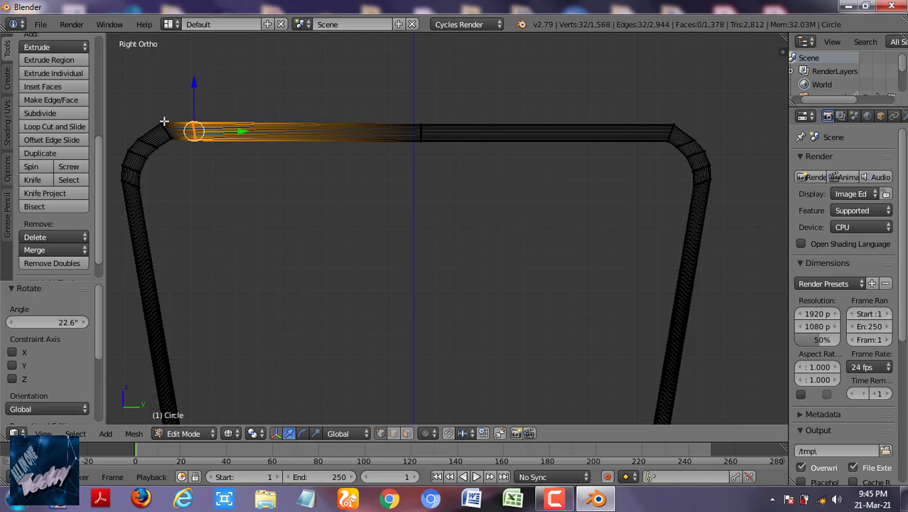
Tilt the ring at the left bend and bevel it into a rounded bend.
{"action": "key", "text": "a"}
{"action": "key", "text": "r"}
{"action": "left_click", "coordinate": [302, 220]}
{"action": "key", "text": "ctrl+b"}
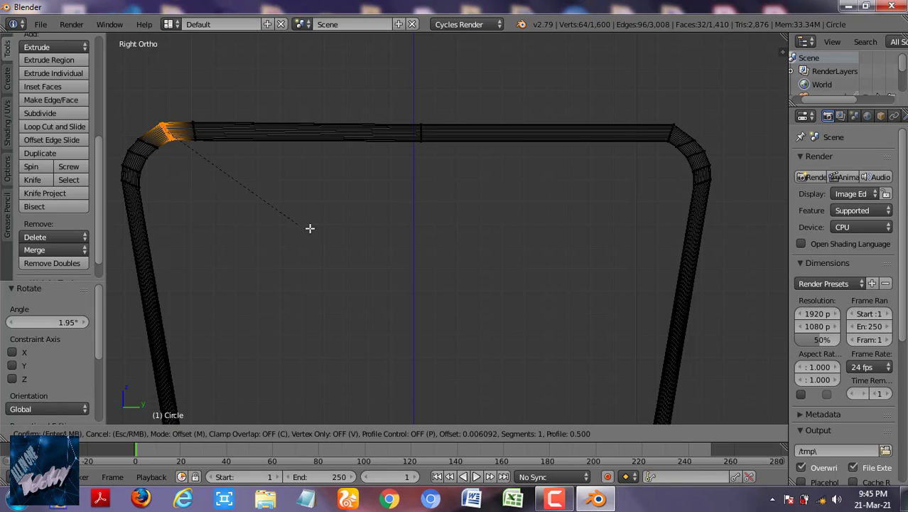
{"action": "left_click", "coordinate": [311, 222]}
Slide the left bend ring along the tube and shrink it slightly.
{"action": "key", "text": "a"}
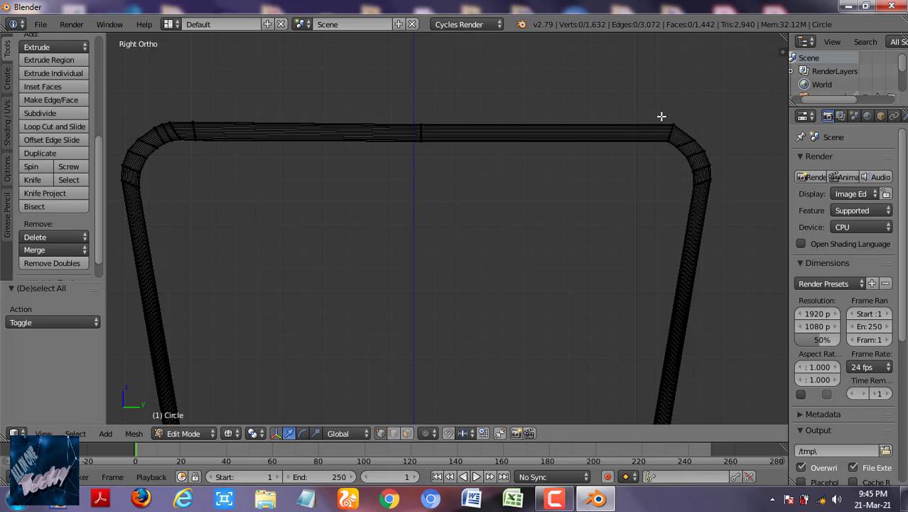
{"action": "key", "text": "s"}
{"action": "left_click", "coordinate": [360, 191]}
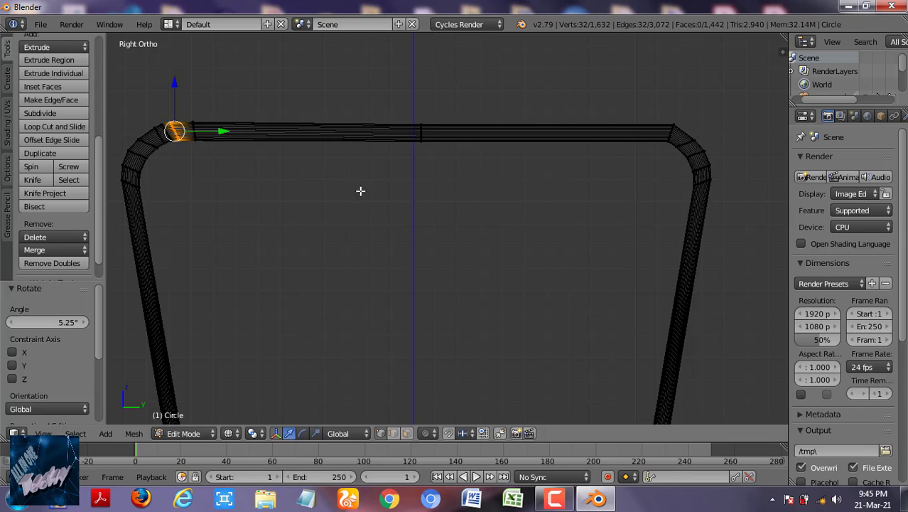
{"action": "key", "text": "g"}
{"action": "key", "text": "g"}
{"action": "left_click", "coordinate": [405, 241]}
{"action": "key", "text": "s"}
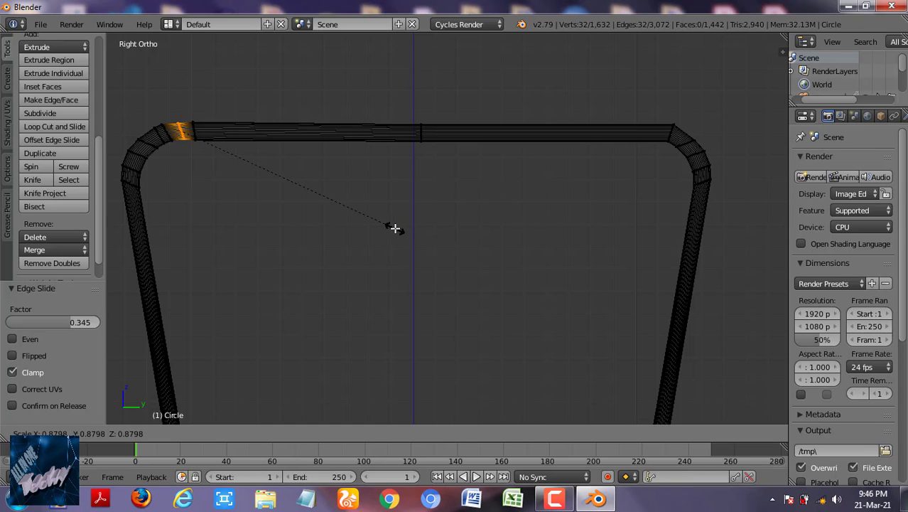
{"action": "left_click", "coordinate": [395, 228]}
Extend the top bar's right end, bevel the right bend, and shrink its bend ring.
{"action": "key", "text": "a"}
{"action": "right_click", "coordinate": [664, 129], "text": "alt"}
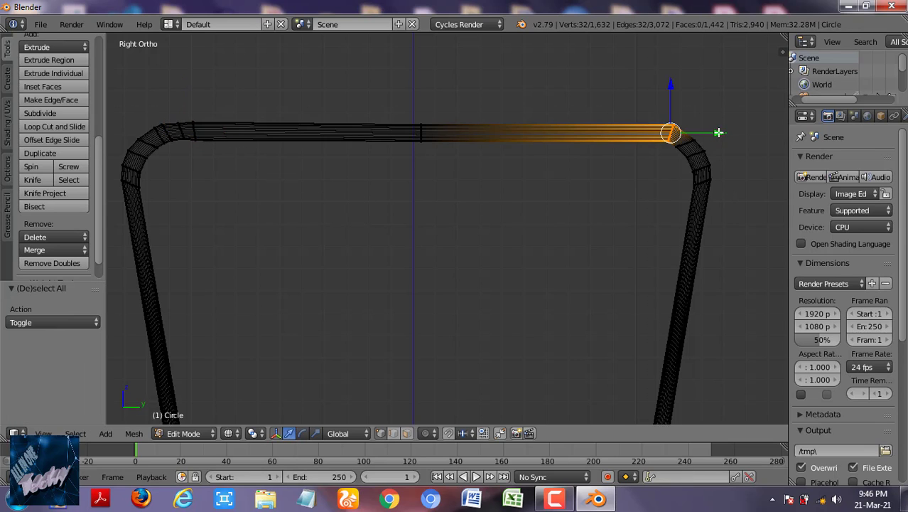
{"action": "key", "text": "e"}
{"action": "left_click", "coordinate": [717, 166]}
{"action": "key", "text": "ctrl+b"}
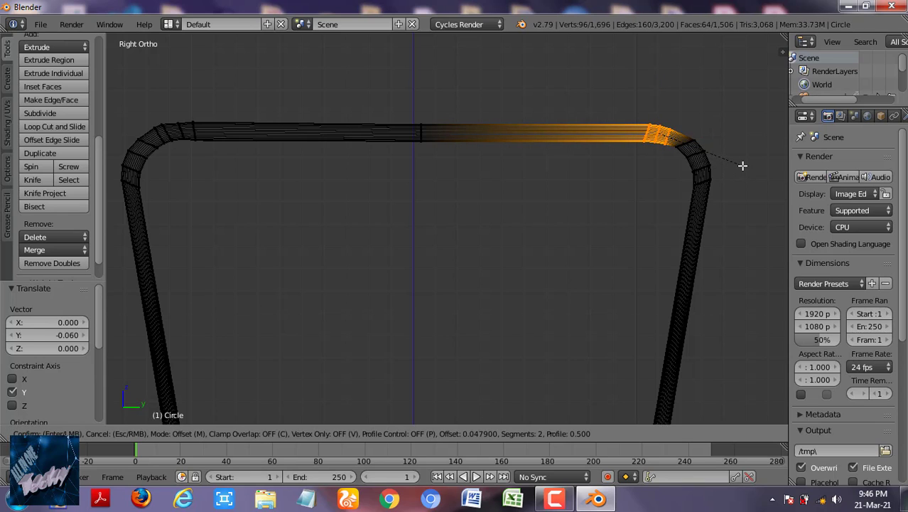
{"action": "left_click", "coordinate": [745, 161]}
{"action": "right_click", "coordinate": [683, 145], "text": "alt"}
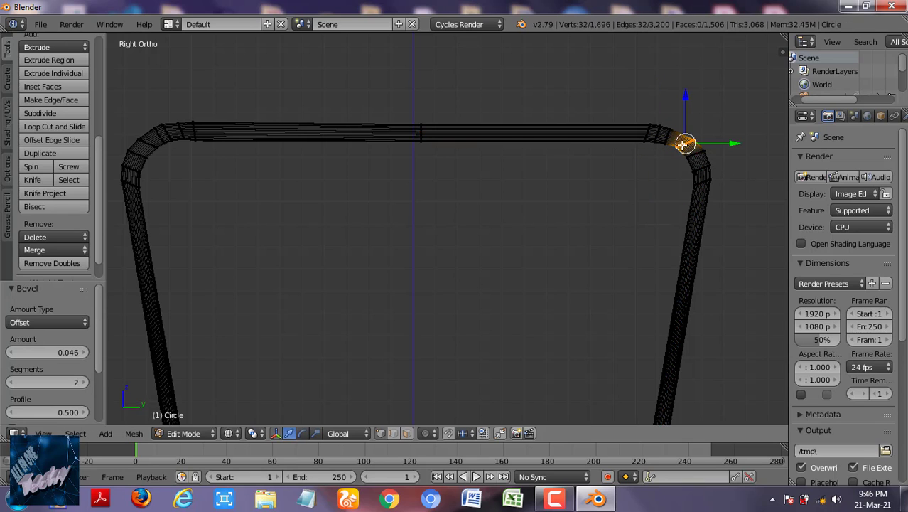
{"action": "key", "text": "s"}
{"action": "left_click", "coordinate": [751, 166]}
Preview the whole chair frame in rendered shading.
{"action": "middle_click_drag", "start_coordinate": [748, 199], "coordinate": [531, 349]}
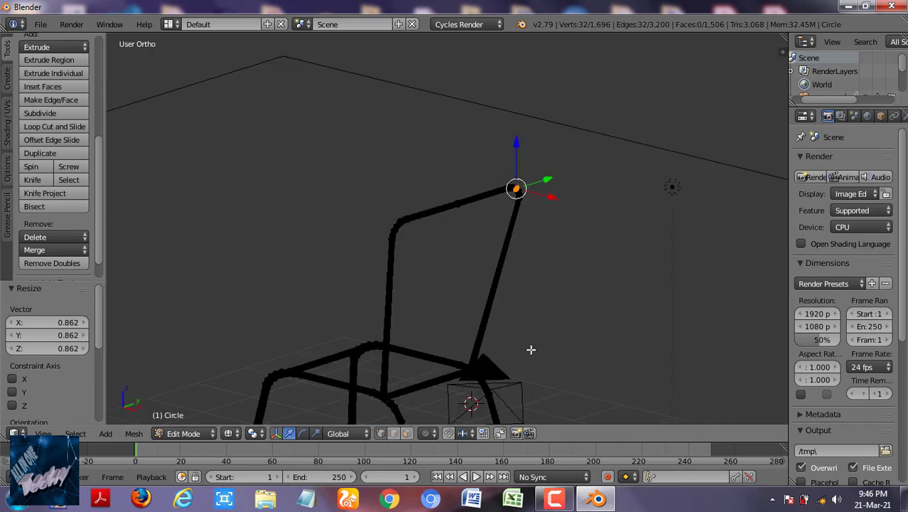
{"action": "key", "text": "shift+z"}
{"action": "key", "text": "shift+z"}
{"action": "key", "text": "a"}
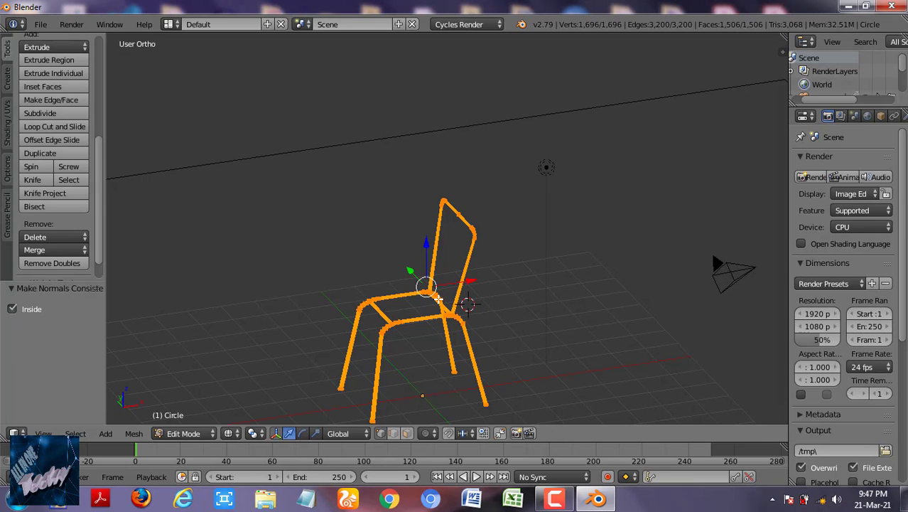
{"action": "key", "text": "shift+z"}
{"action": "key", "text": "shift+z"}
Select the entire chair frame and move it along the Y axis.
{"action": "mouse_move", "coordinate": [454, 293]}
{"action": "middle_mouse_down"}
{"action": "mouse_move", "coordinate": [385, 216]}
{"action": "mouse_move", "coordinate": [511, 215]}
{"action": "mouse_move", "coordinate": [390, 130]}
{"action": "middle_mouse_up"}
{"action": "key", "text": "a"}
{"action": "key", "text": "b"}
{"action": "left_click_drag", "start_coordinate": [371, 78], "coordinate": [412, 302]}
{"action": "key", "text": "g"}
{"action": "key", "text": "y"}
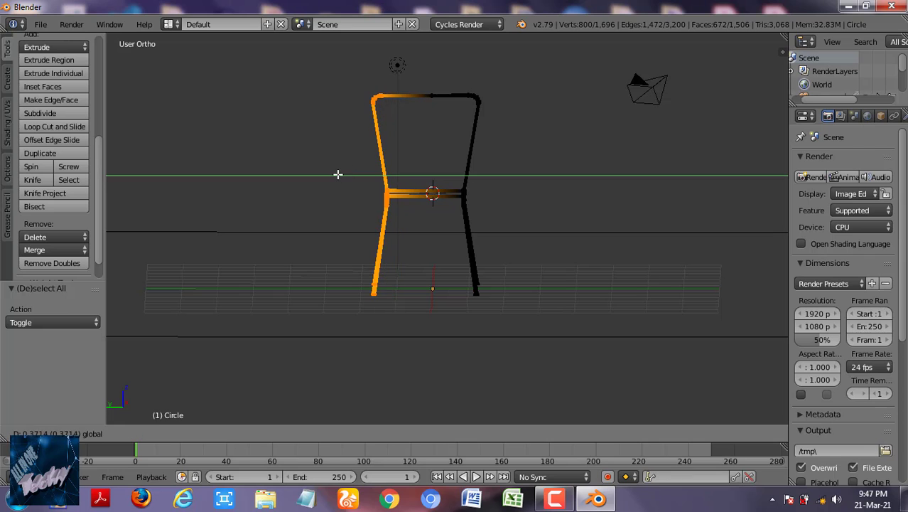
{"action": "key", "text": "Escape"}
{"action": "key", "text": "a"}
{"action": "key", "text": "g"}
{"action": "key", "text": "y"}
{"action": "left_click", "coordinate": [386, 170]}
{"action": "mouse_move", "coordinate": [386, 171]}
{"action": "middle_mouse_down"}
{"action": "mouse_move", "coordinate": [415, 211]}
{"action": "mouse_move", "coordinate": [455, 216]}
{"action": "mouse_move", "coordinate": [415, 219]}
{"action": "middle_mouse_up"}
Add a new cube for the seat, shift it along X, and switch to the side view.
{"action": "key", "text": "Tab"}
{"action": "key", "text": "shift+a"}
{"action": "left_click", "coordinate": [456, 237]}
{"action": "key", "text": "g"}
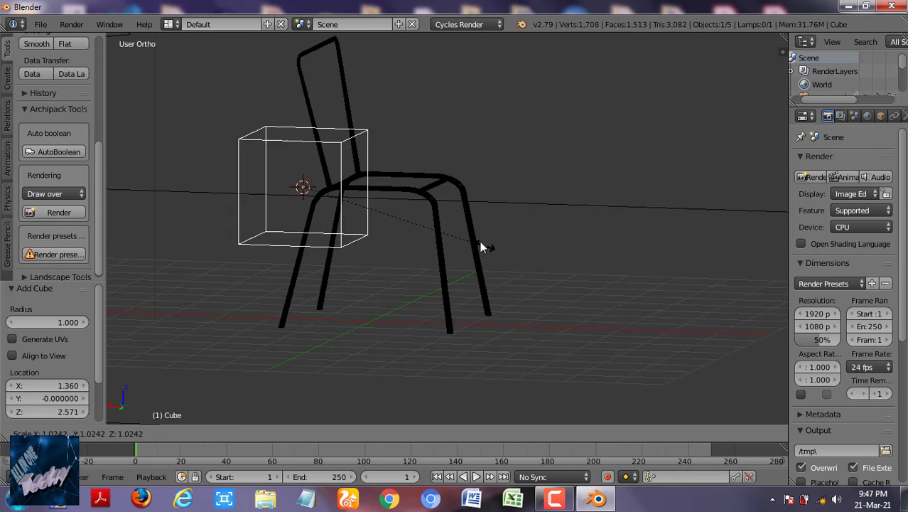
{"action": "key", "text": "x"}
{"action": "left_click", "coordinate": [344, 194]}
{"action": "key", "text": "ctrl+KP_1"}
{"action": "key", "text": "KP_3"}
Flatten the cube into a slab along Z and set its depth along Y.
{"action": "key", "text": "s"}
{"action": "key", "text": "z"}
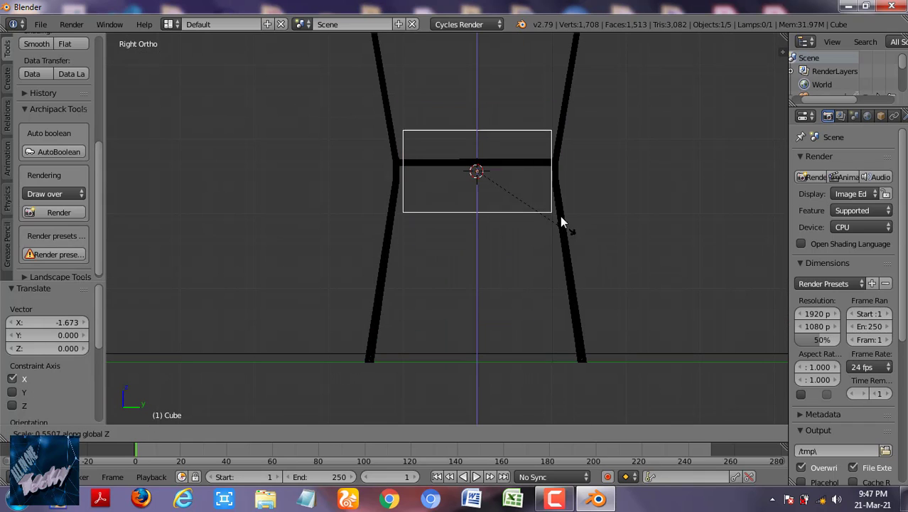
{"action": "left_click", "coordinate": [517, 161]}
{"action": "scroll", "coordinate": [536, 270], "scroll_direction": "up", "scroll_amount": 2}
{"action": "key", "text": "s"}
{"action": "key", "text": "y"}
{"action": "left_click", "coordinate": [576, 280]}
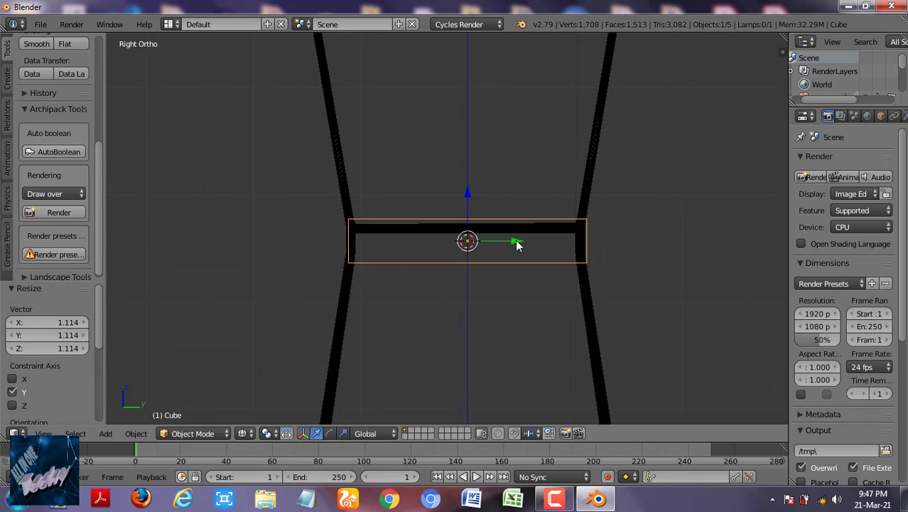
Centre the slab along Y and raise it onto the seat frame.
{"action": "key", "text": "g"}
{"action": "key", "text": "y"}
{"action": "left_click", "coordinate": [513, 240]}
{"action": "key", "text": "g"}
{"action": "key", "text": "z"}
{"action": "left_click", "coordinate": [470, 163]}
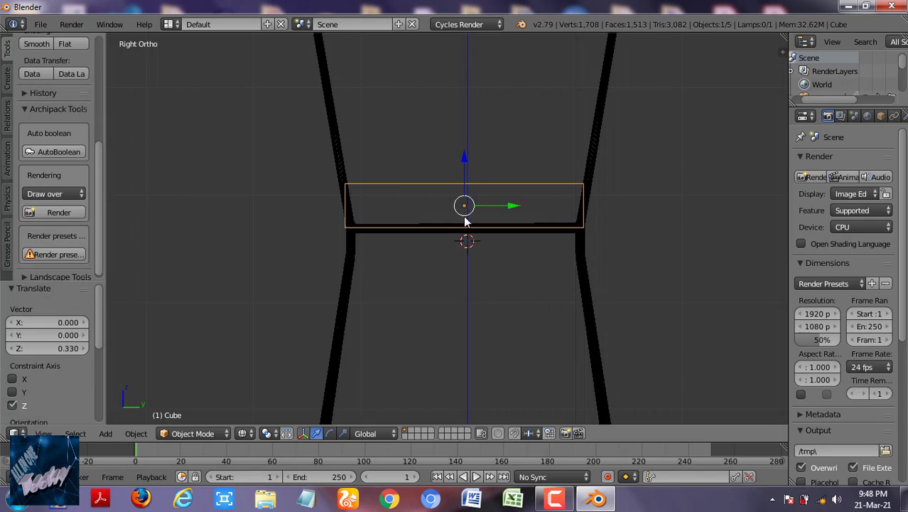
{"action": "middle_click_drag", "start_coordinate": [401, 192], "coordinate": [373, 217], "text": "shift"}
{"action": "scroll", "coordinate": [373, 217], "scroll_direction": "up", "scroll_amount": 3}
Narrow the top of the slab in Edit Mode and bevel its top edges.
{"action": "key", "text": "Tab"}
{"action": "key", "text": "a"}
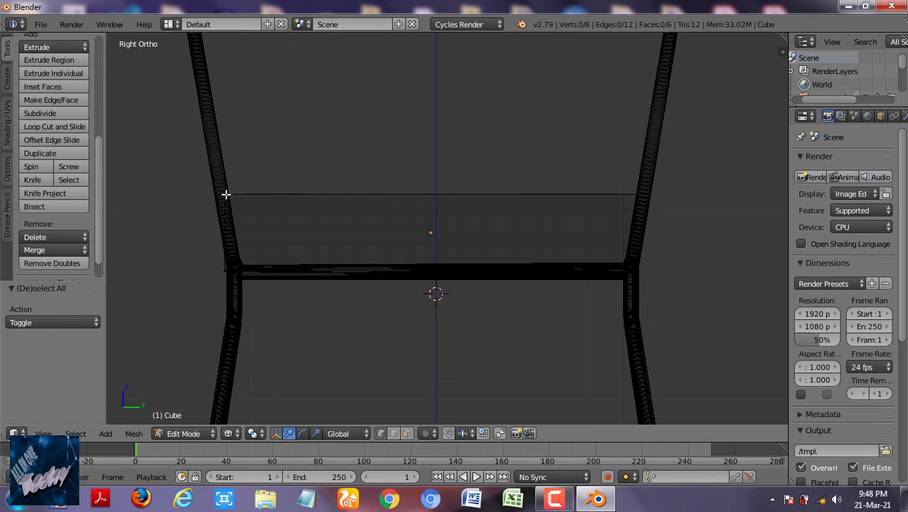
{"action": "key", "text": "s"}
{"action": "left_click", "coordinate": [640, 245]}
{"action": "key", "text": "ctrl+b"}
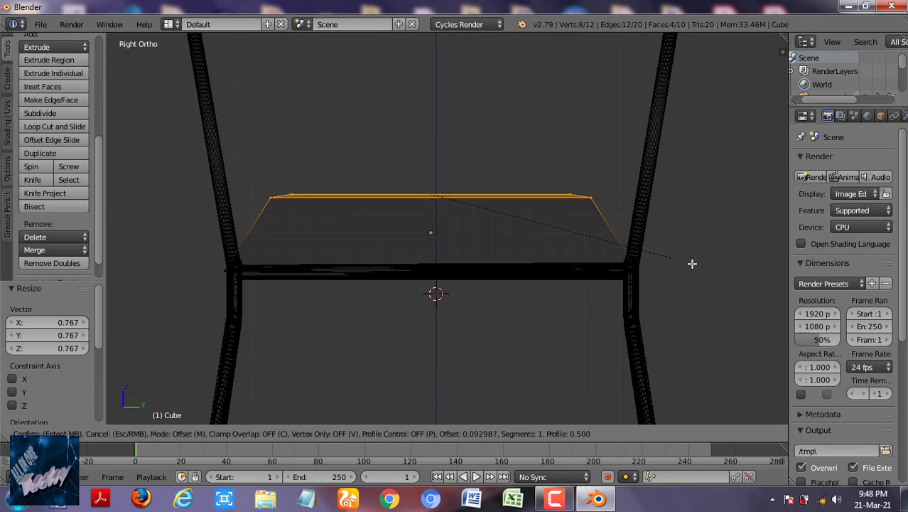
{"action": "left_click", "coordinate": [752, 320]}
{"action": "middle_click_drag", "start_coordinate": [753, 320], "coordinate": [416, 314]}
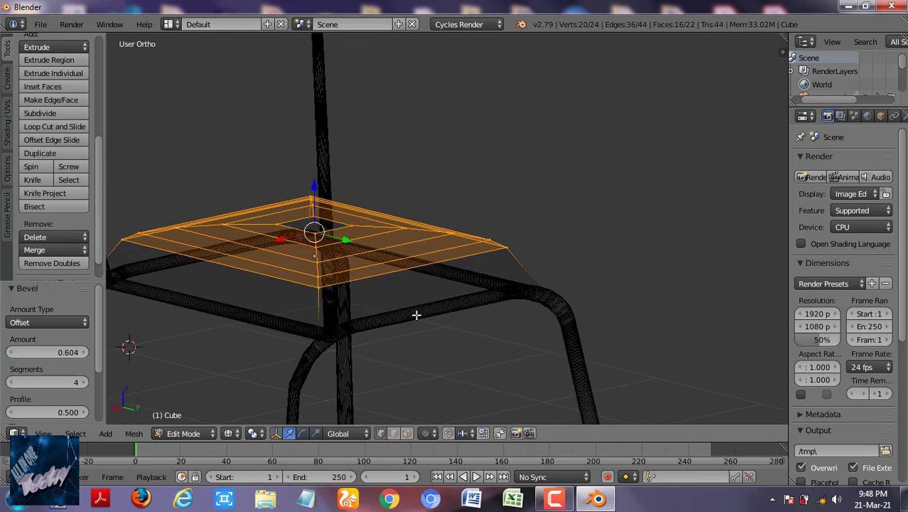
{"action": "key", "text": "KP_3"}
{"action": "scroll", "coordinate": [425, 287], "scroll_direction": "up", "scroll_amount": 1}
Select the cushion's lower edge loop, lower it slightly, and widen it outward.
{"action": "right_click", "coordinate": [221, 216], "text": "alt"}
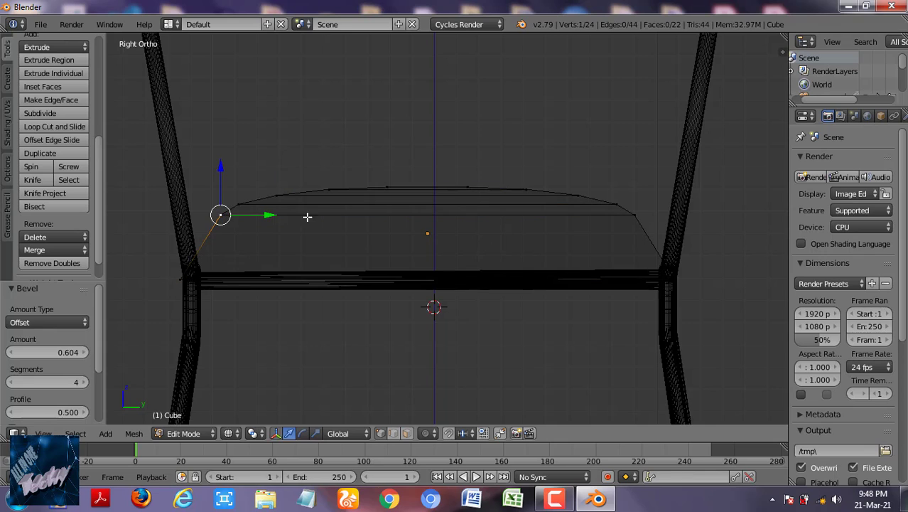
{"action": "key", "text": "a"}
{"action": "key", "text": "b"}
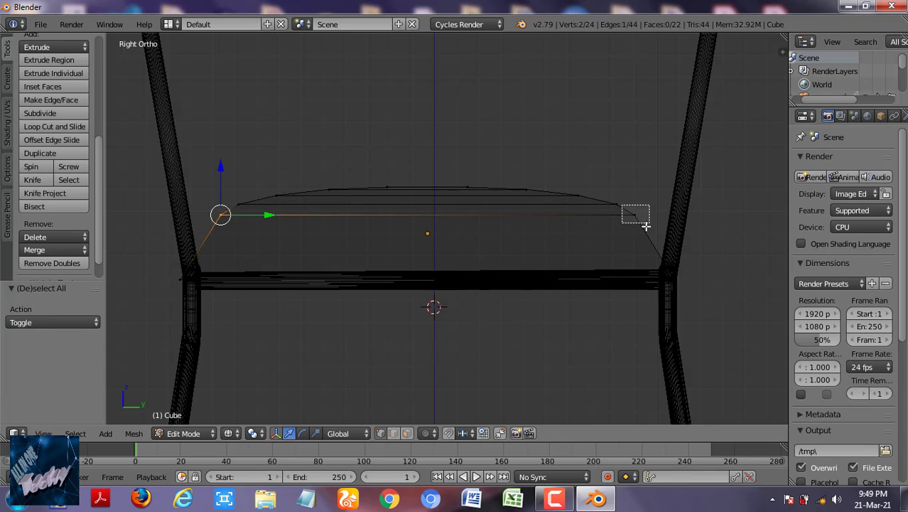
{"action": "left_click_drag", "start_coordinate": [622, 205], "coordinate": [646, 226]}
{"action": "left_click_drag", "start_coordinate": [427, 171], "coordinate": [430, 179]}
{"action": "key", "text": "s"}
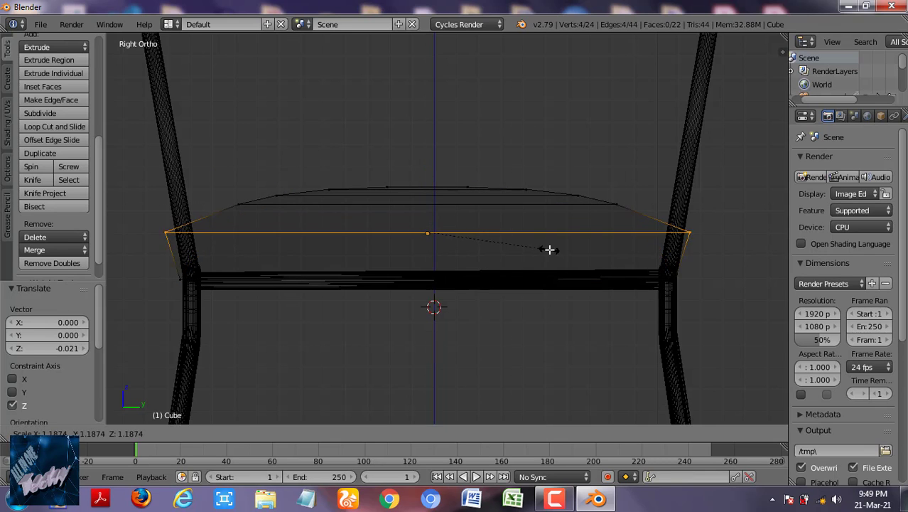
{"action": "key", "text": "Escape"}
{"action": "key", "text": "a"}
{"action": "key", "text": "a"}
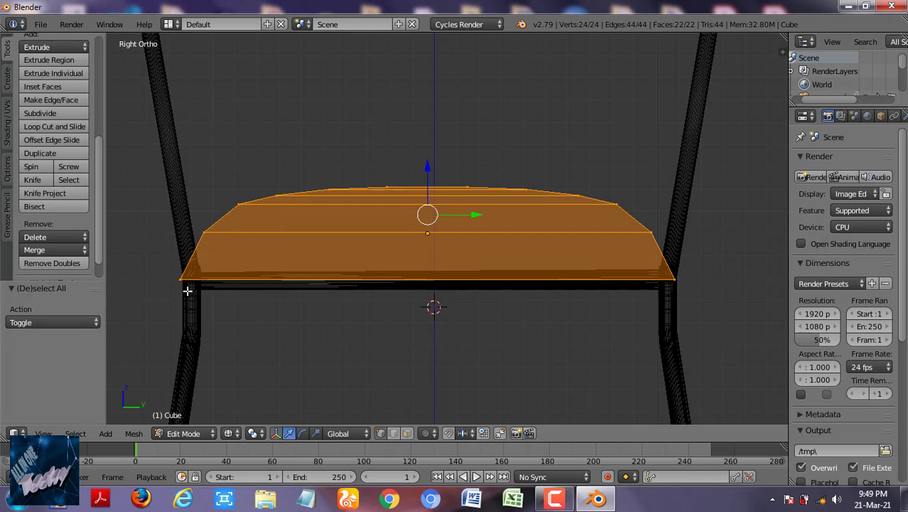
{"action": "key", "text": "Tab"}
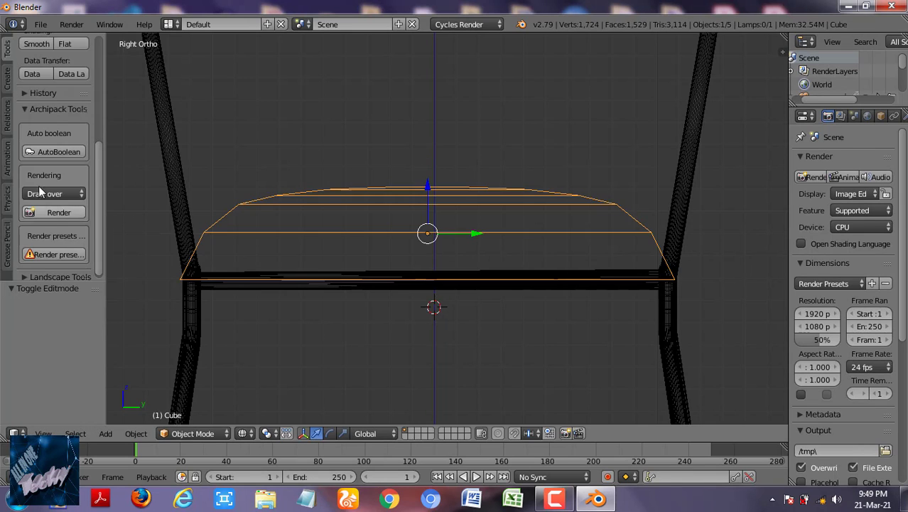
Bevel the cushion's bottom edge at 0.395 with 4 segments and check it in solid shading.
{"action": "key", "text": "Tab"}
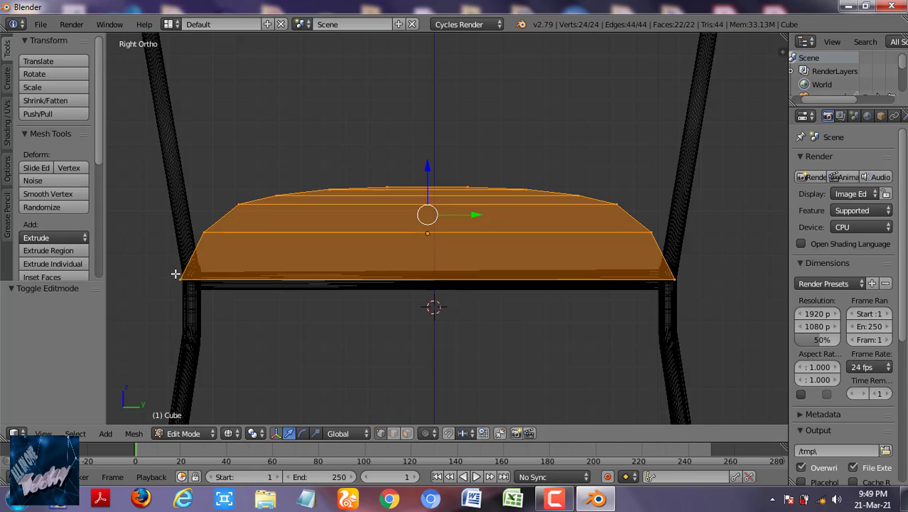
{"action": "key", "text": "a"}
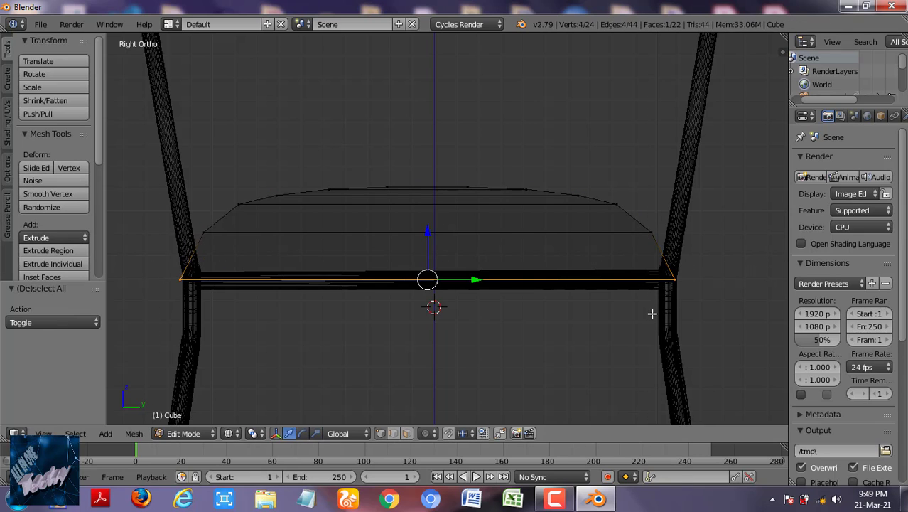
{"action": "key", "text": "ctrl+b"}
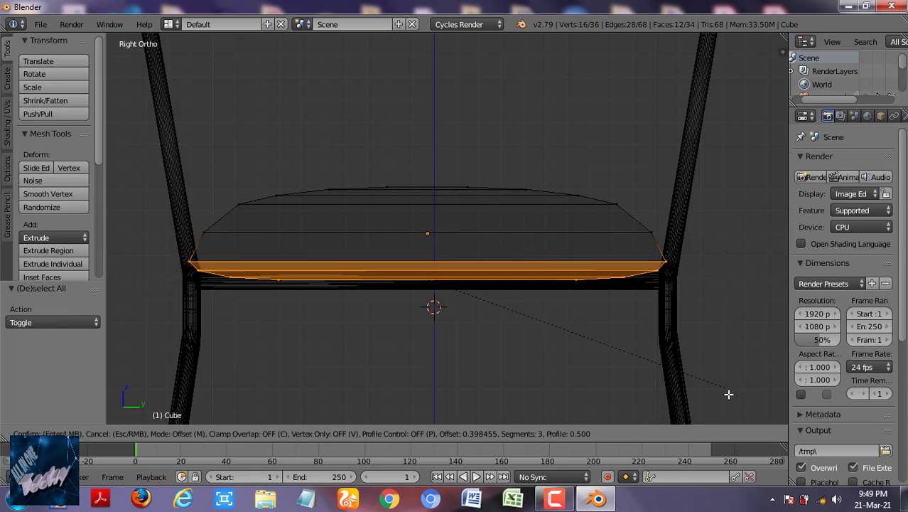
{"action": "left_click", "coordinate": [727, 384]}
{"action": "mouse_move", "coordinate": [357, 254]}
{"action": "middle_mouse_down"}
{"action": "mouse_move", "coordinate": [496, 298]}
{"action": "mouse_move", "coordinate": [455, 245]}
{"action": "mouse_move", "coordinate": [468, 257]}
{"action": "mouse_move", "coordinate": [440, 248]}
{"action": "middle_mouse_up"}
{"action": "scroll", "coordinate": [475, 311], "scroll_direction": "down", "scroll_amount": 3}
{"action": "key", "text": "z"}
{"action": "scroll", "coordinate": [471, 258], "scroll_direction": "up", "scroll_amount": 3}
{"action": "key", "text": "z"}
{"action": "key", "text": "KP_1"}
Shift the cushion's first top corner vertices along X.
{"action": "key", "text": "a"}
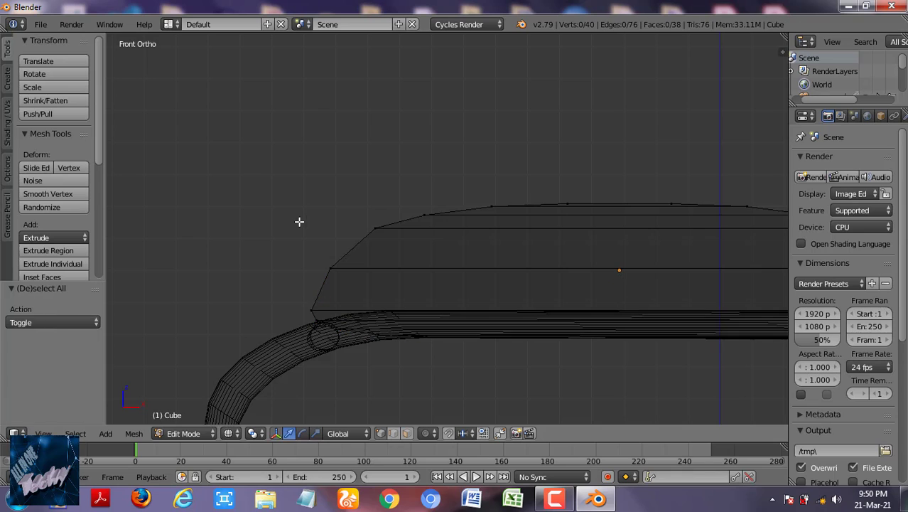
{"action": "left_click_drag", "start_coordinate": [304, 211], "coordinate": [356, 280]}
{"action": "key", "text": "g"}
{"action": "key", "text": "x"}
{"action": "left_click", "coordinate": [371, 258]}
{"action": "key", "text": "b"}
{"action": "left_click_drag", "start_coordinate": [353, 213], "coordinate": [393, 245]}
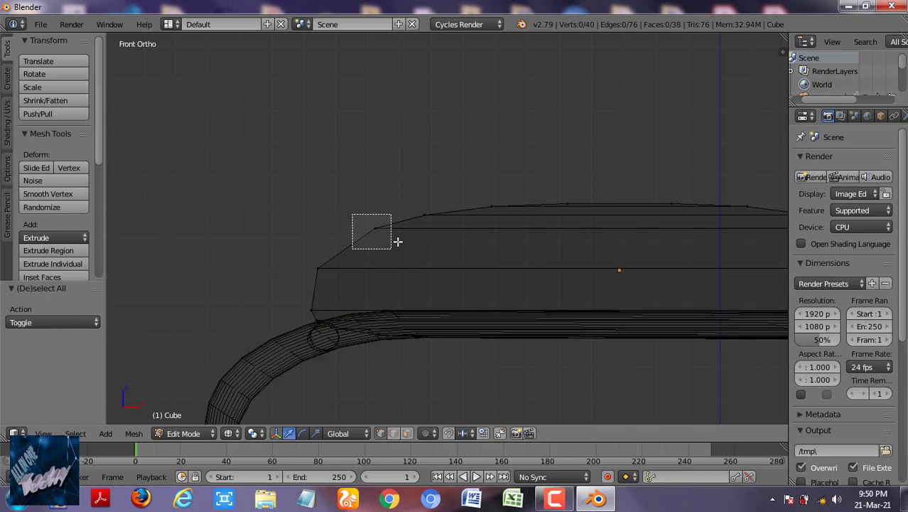
{"action": "key", "text": "g"}
{"action": "key", "text": "x"}
{"action": "left_click", "coordinate": [390, 227]}
Nudge two more top vertices along X and raise one slightly.
{"action": "key", "text": "a"}
{"action": "right_click", "coordinate": [425, 214]}
{"action": "key", "text": "g"}
{"action": "key", "text": "x"}
{"action": "left_click", "coordinate": [455, 214]}
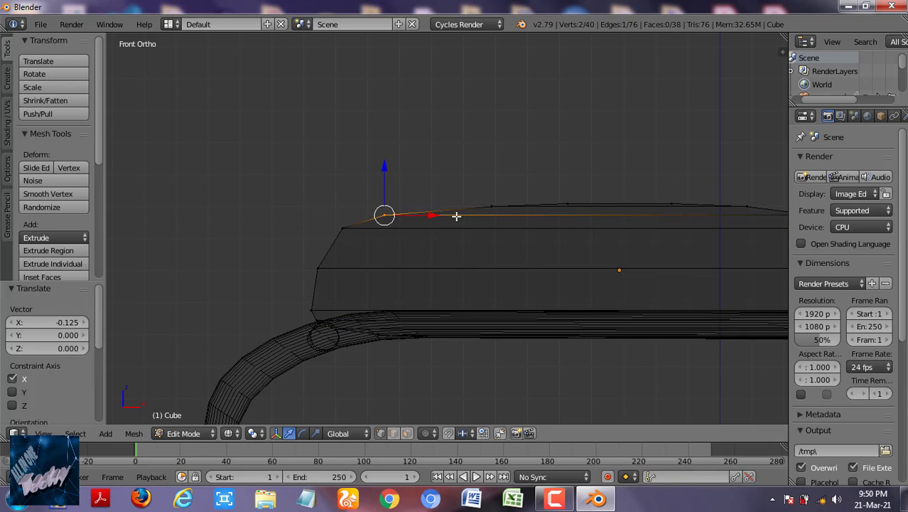
{"action": "right_click", "coordinate": [491, 207]}
{"action": "key", "text": "g"}
{"action": "key", "text": "x"}
{"action": "left_click", "coordinate": [465, 206]}
{"action": "key", "text": "g"}
{"action": "key", "text": "z"}
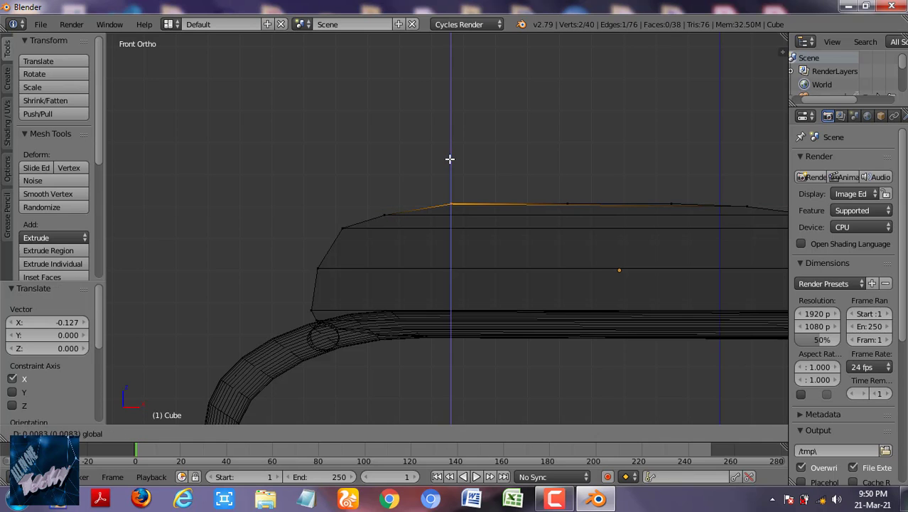
{"action": "left_click", "coordinate": [450, 158]}
Adjust top vertex heights so the cushion's centre bulges up by 0.018.
{"action": "middle_click_drag", "start_coordinate": [450, 158], "coordinate": [482, 272]}
{"action": "key", "text": "g"}
{"action": "key", "text": "z"}
{"action": "left_click", "coordinate": [523, 121]}
{"action": "right_click", "coordinate": [680, 172]}
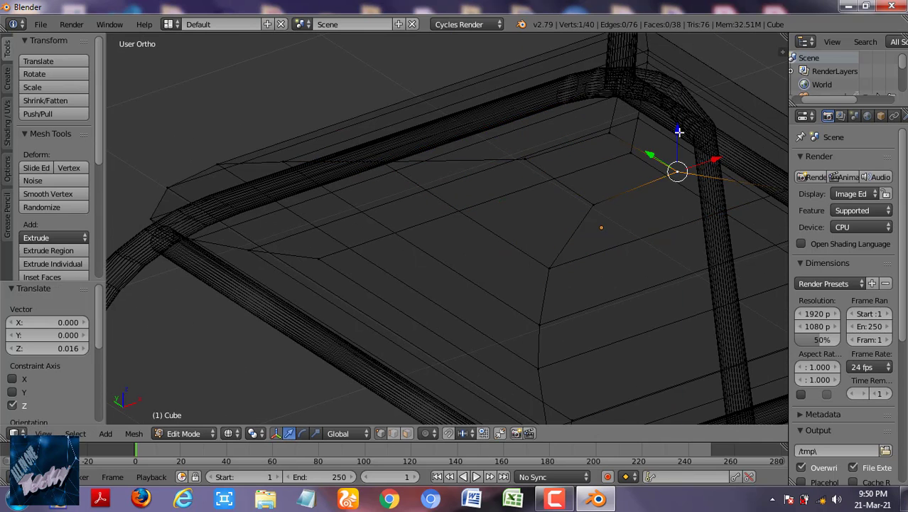
{"action": "key", "text": "z"}
{"action": "middle_click_drag", "start_coordinate": [500, 237], "coordinate": [398, 214]}
{"action": "key", "text": "g"}
{"action": "key", "text": "z"}
{"action": "left_click", "coordinate": [390, 201]}
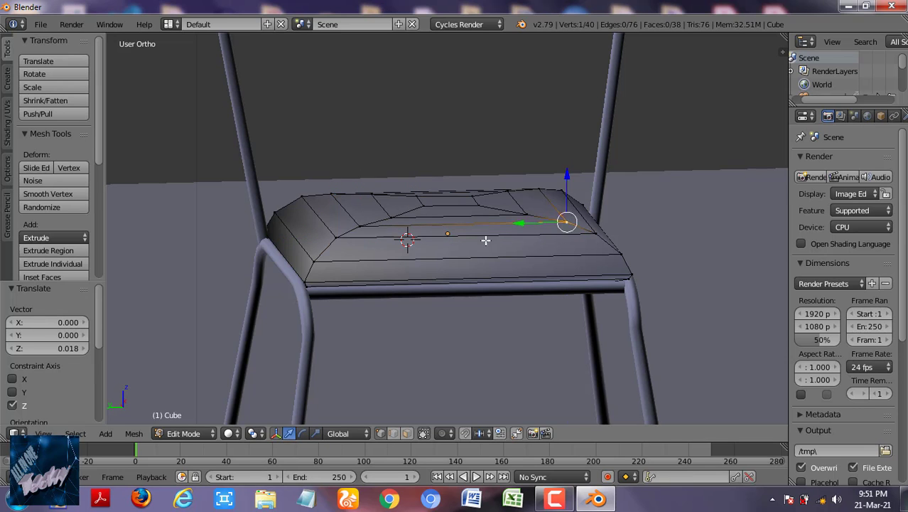
Orbit around the whole chair to inspect the shaped cushion from below.
{"action": "middle_click_drag", "start_coordinate": [486, 241], "coordinate": [455, 270]}
{"action": "scroll", "coordinate": [435, 284], "scroll_direction": "down", "scroll_amount": 3}
{"action": "scroll", "coordinate": [392, 281], "scroll_direction": "up", "scroll_amount": 4}
{"action": "mouse_move", "coordinate": [392, 281]}
{"action": "middle_mouse_down"}
{"action": "mouse_move", "coordinate": [400, 328]}
{"action": "mouse_move", "coordinate": [442, 304]}
{"action": "mouse_move", "coordinate": [349, 316]}
{"action": "mouse_move", "coordinate": [269, 290]}
{"action": "middle_mouse_up"}
Preview the chair with rendered shading, then return to solid and orbit toward the back rods.
{"action": "key", "text": "shift+z"}
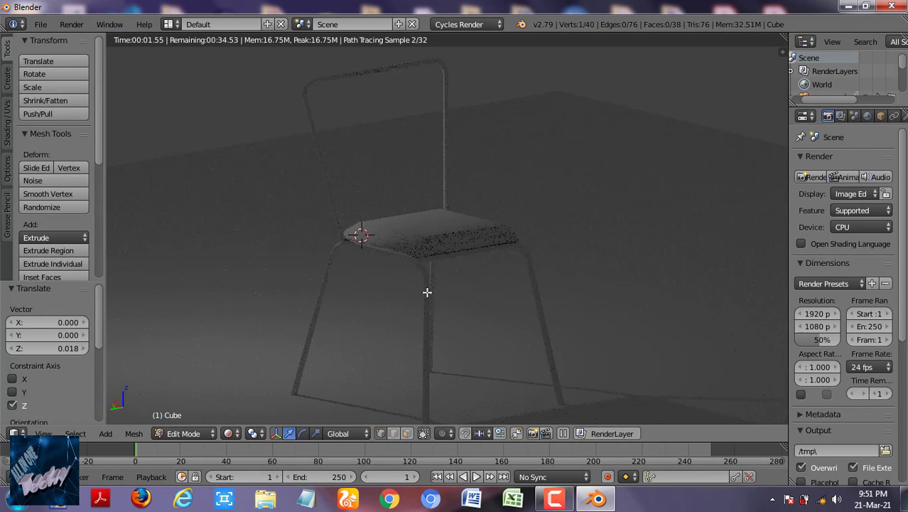
{"action": "key", "text": "shift+z"}
{"action": "middle_click_drag", "start_coordinate": [475, 275], "coordinate": [341, 144]}
{"action": "scroll", "coordinate": [468, 229], "scroll_direction": "up", "scroll_amount": 4}
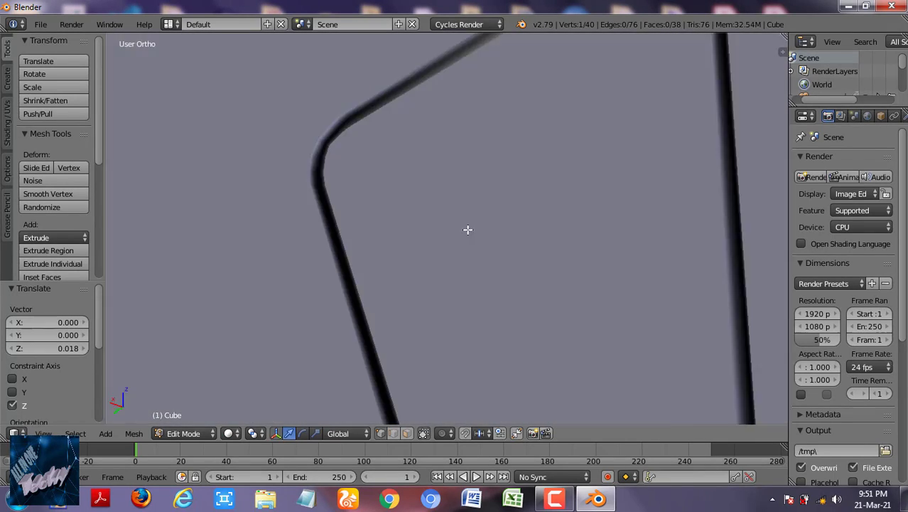
{"action": "mouse_move", "coordinate": [468, 229]}
{"action": "middle_mouse_down"}
{"action": "mouse_move", "coordinate": [511, 266]}
{"action": "mouse_move", "coordinate": [476, 263]}
{"action": "mouse_move", "coordinate": [487, 286]}
{"action": "mouse_move", "coordinate": [495, 234]}
{"action": "middle_mouse_up"}
Recalculate the back rods' normals with Ctrl+N and check them in rendered shading.
{"action": "key", "text": "Tab"}
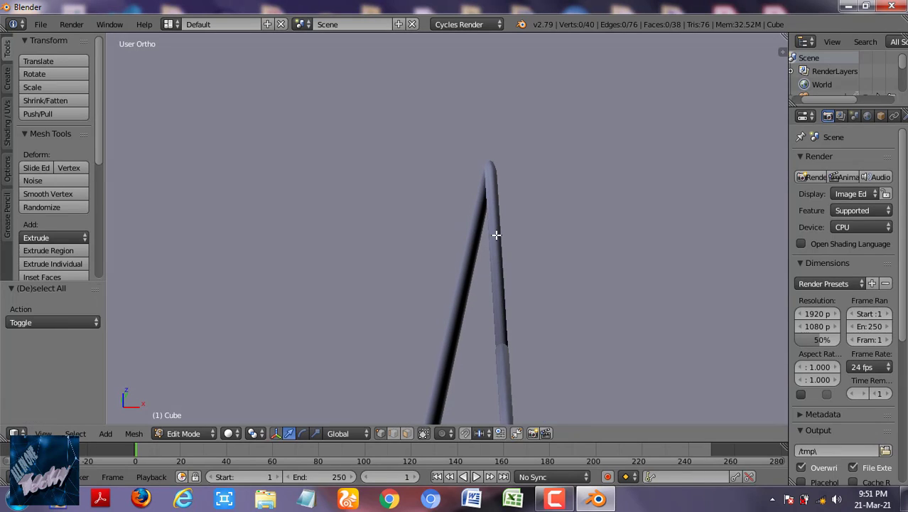
{"action": "key", "text": "Tab"}
{"action": "key", "text": "Tab"}
{"action": "key", "text": "a"}
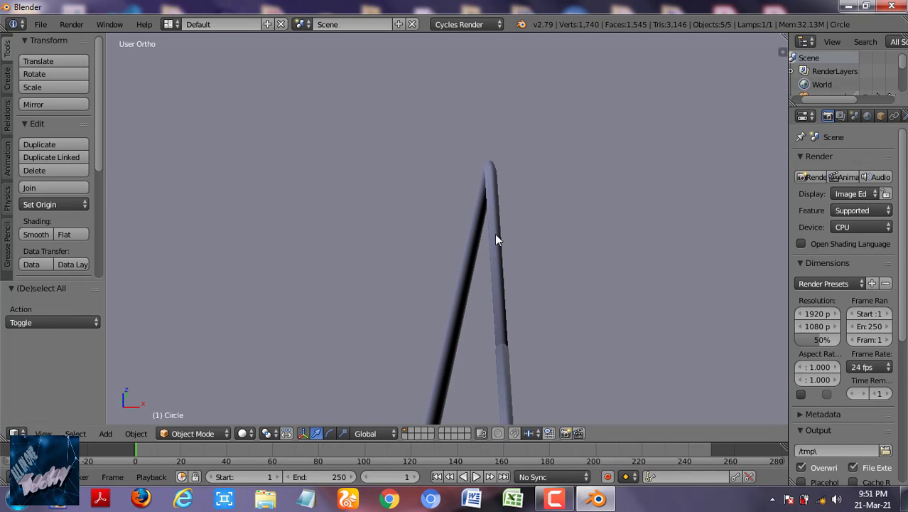
{"action": "key", "text": "Tab"}
{"action": "key", "text": "ctrl+n"}
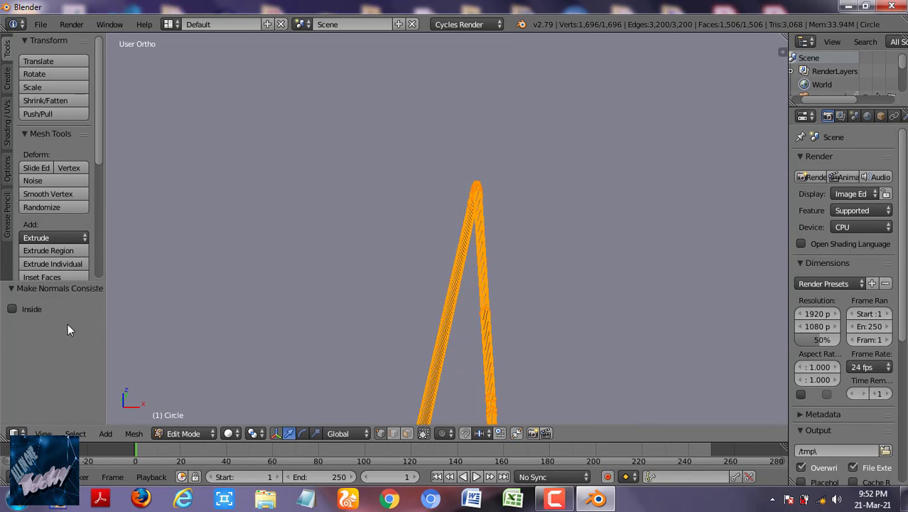
{"action": "key", "text": "shift+z"}
{"action": "key", "text": "shift+z"}
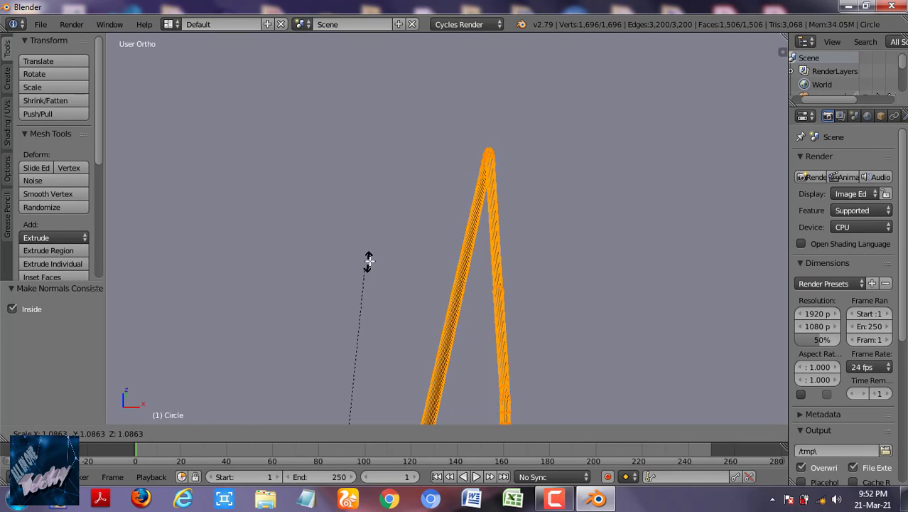
{"action": "key", "text": "a"}
{"action": "scroll", "coordinate": [449, 300], "scroll_direction": "down", "scroll_amount": 2}
{"action": "scroll", "coordinate": [395, 290], "scroll_direction": "up", "scroll_amount": 6}
{"action": "scroll", "coordinate": [435, 211], "scroll_direction": "up", "scroll_amount": 2}
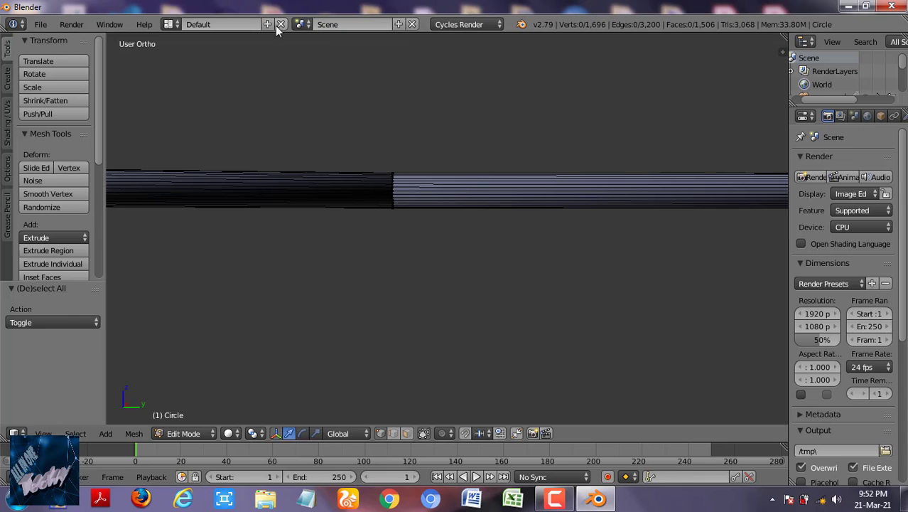
Browse the screen layout, Select, interaction mode and viewport shading menus.
{"action": "left_click", "coordinate": [170, 24]}
{"action": "left_click", "coordinate": [300, 24]}
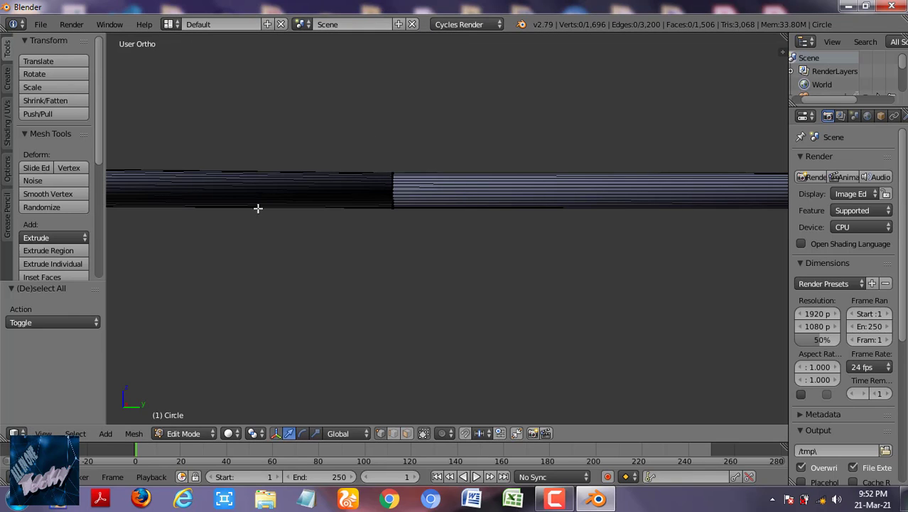
{"action": "left_click", "coordinate": [90, 323]}
{"action": "left_click", "coordinate": [186, 434]}
{"action": "left_click", "coordinate": [229, 434]}
{"action": "scroll", "coordinate": [507, 304], "scroll_direction": "down", "scroll_amount": 5}
{"action": "scroll", "coordinate": [381, 240], "scroll_direction": "up", "scroll_amount": 5}
{"action": "scroll", "coordinate": [314, 196], "scroll_direction": "down", "scroll_amount": 5}
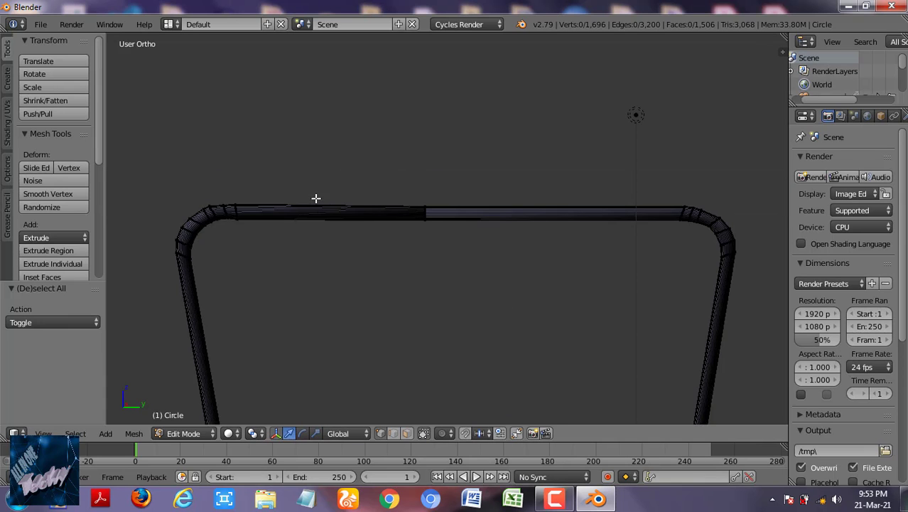
Bring the frame's top bar into view, box-select it, and recalculate its normals.
{"action": "mouse_move", "coordinate": [314, 197]}
{"action": "middle_mouse_down", "text": "shift"}
{"action": "mouse_move", "coordinate": [404, 86]}
{"action": "mouse_move", "coordinate": [407, 209]}
{"action": "middle_mouse_up", "text": "shift"}
{"action": "scroll", "coordinate": [329, 247], "scroll_direction": "up", "scroll_amount": 2}
{"action": "middle_click_drag", "start_coordinate": [328, 247], "coordinate": [631, 223], "text": "shift"}
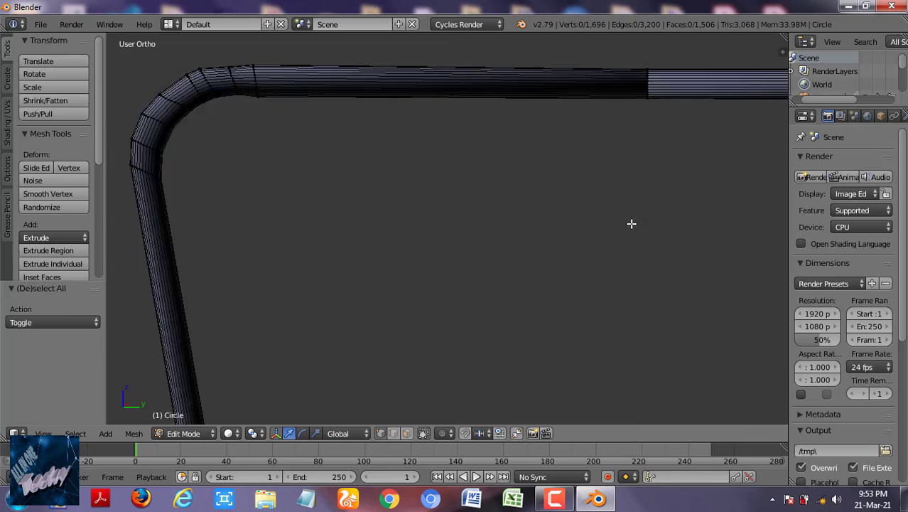
{"action": "scroll", "coordinate": [598, 248], "scroll_direction": "up", "scroll_amount": 1}
{"action": "scroll", "coordinate": [598, 248], "scroll_direction": "down", "scroll_amount": 2}
{"action": "key", "text": "b"}
{"action": "mouse_move", "coordinate": [255, 120]}
{"action": "left_mouse_down"}
{"action": "mouse_move", "coordinate": [639, 233]}
{"action": "mouse_move", "coordinate": [609, 224]}
{"action": "left_mouse_up"}
{"action": "key", "text": "ctrl+z"}
{"action": "key", "text": "ctrl+z"}
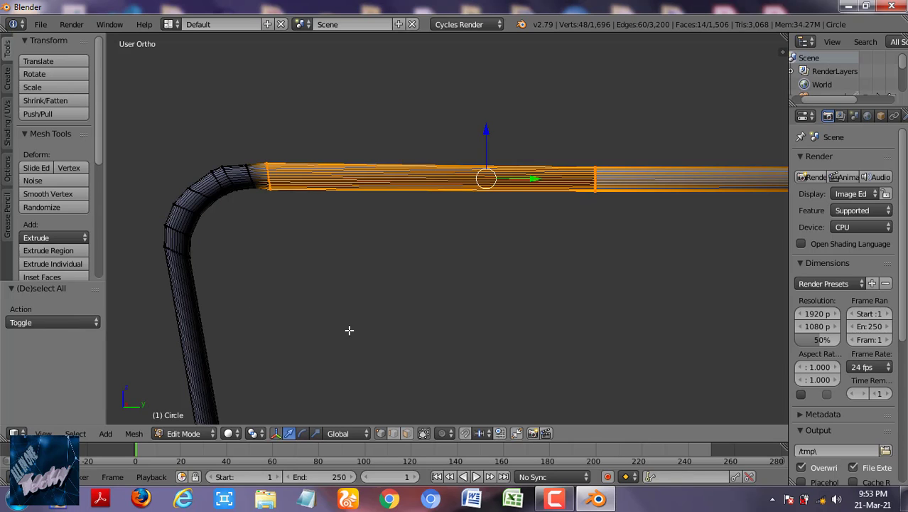
{"action": "key", "text": "ctrl+n"}
{"action": "key", "text": "a"}
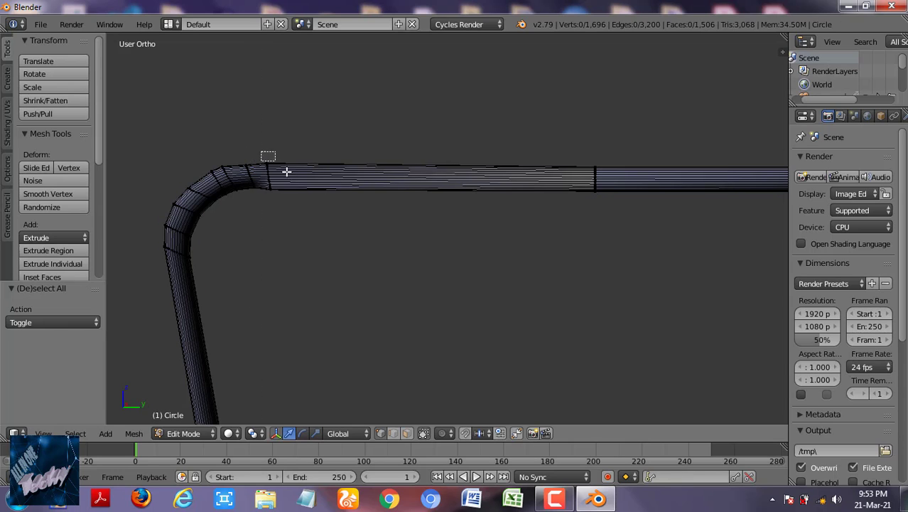
Recalculate normals on the straight bar segment, keeping Inside unchecked so they face outward.
{"action": "key", "text": "a"}
{"action": "key", "text": "a"}
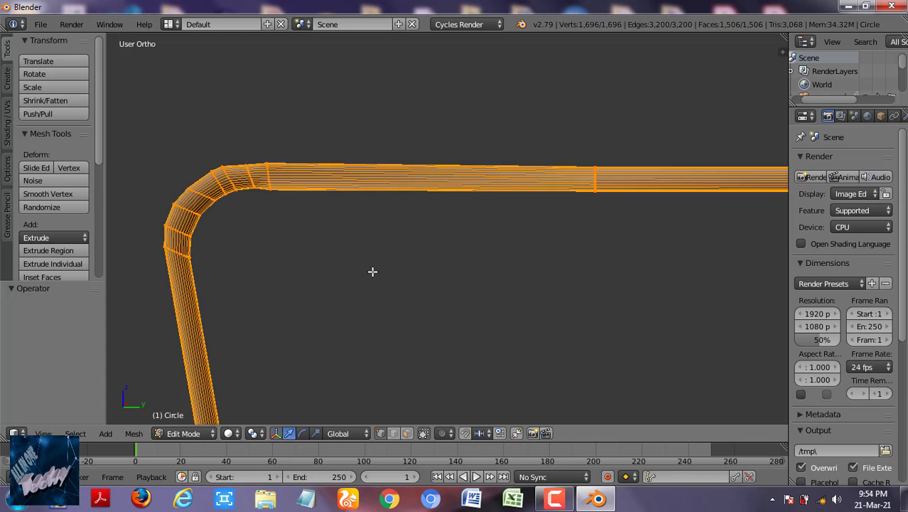
{"action": "key", "text": "a"}
{"action": "key", "text": "b"}
{"action": "left_click_drag", "start_coordinate": [264, 138], "coordinate": [623, 219]}
{"action": "key", "text": "ctrl+n"}
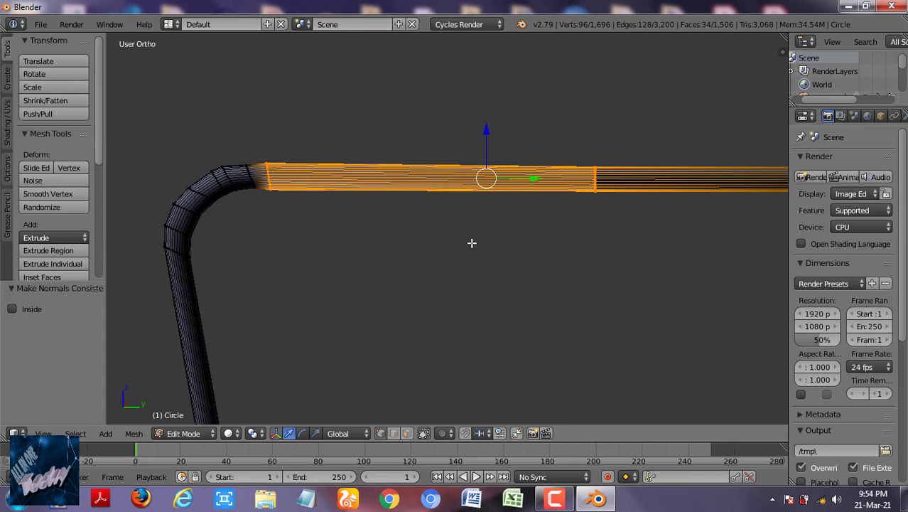
{"action": "left_click", "coordinate": [12, 308]}
{"action": "left_click", "coordinate": [12, 308]}
Recheck the straight bar's normals with Inside off, then box-select the tube section near the bend.
{"action": "key", "text": "a"}
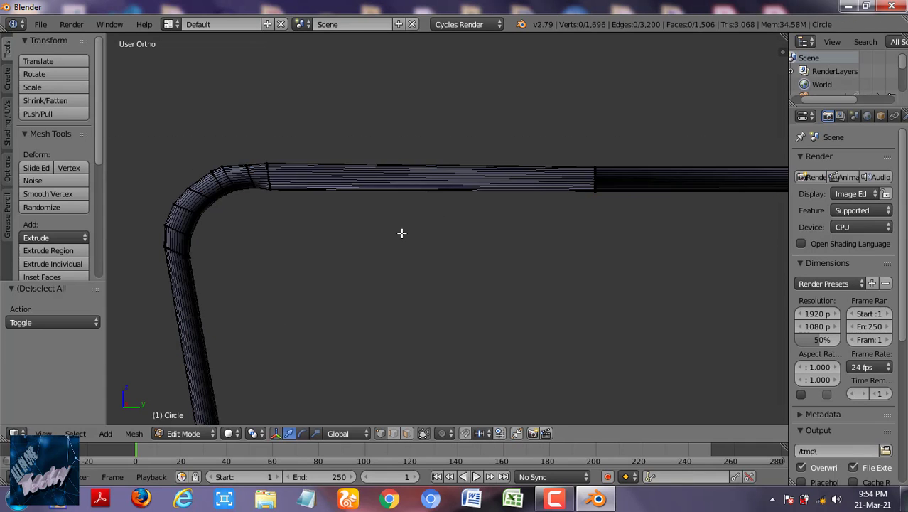
{"action": "key", "text": "ctrl+z"}
{"action": "left_click", "coordinate": [64, 309]}
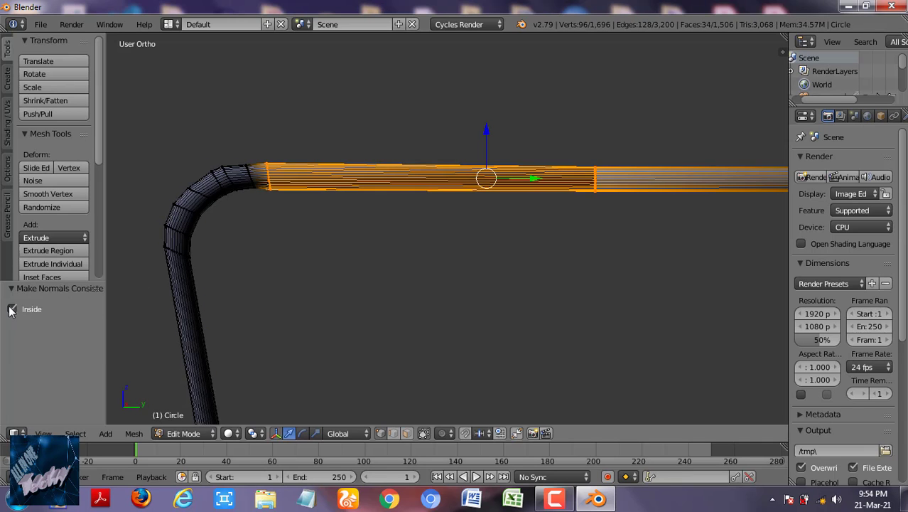
{"action": "left_click", "coordinate": [64, 308]}
{"action": "key", "text": "a"}
{"action": "key", "text": "a"}
{"action": "key", "text": "a"}
{"action": "key", "text": "b"}
{"action": "left_click_drag", "start_coordinate": [264, 152], "coordinate": [294, 205]}
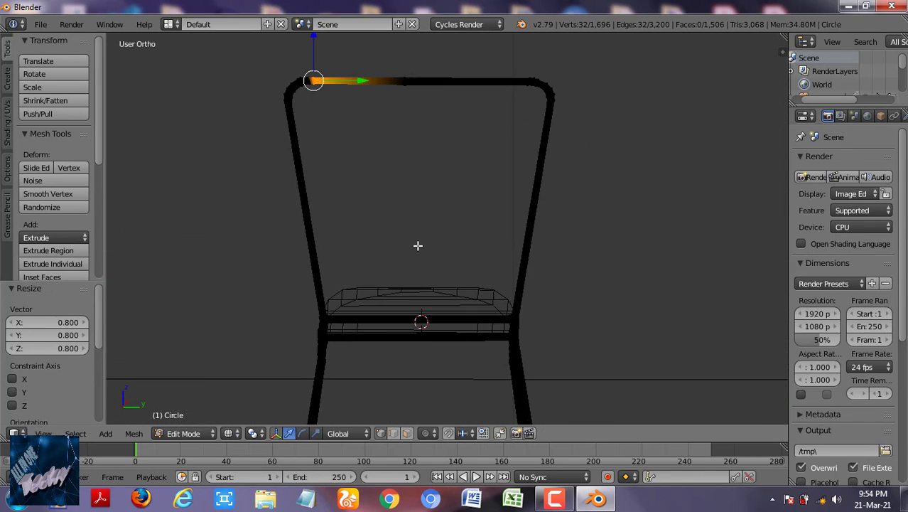
Add a 12-vertex cylinder and rotate it 90° on X so it lies horizontally.
{"action": "key", "text": "KP_3"}
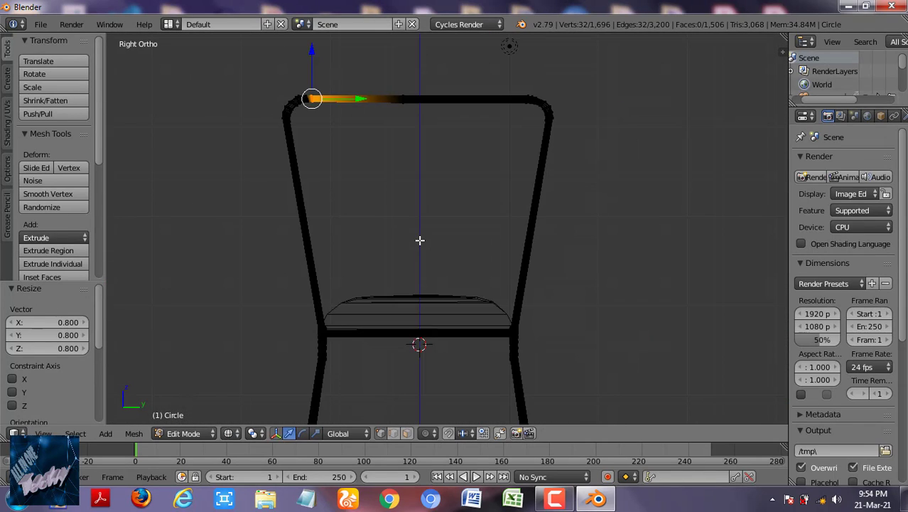
{"action": "key", "text": "Tab"}
{"action": "key", "text": "shift+a"}
{"action": "left_click", "coordinate": [467, 295]}
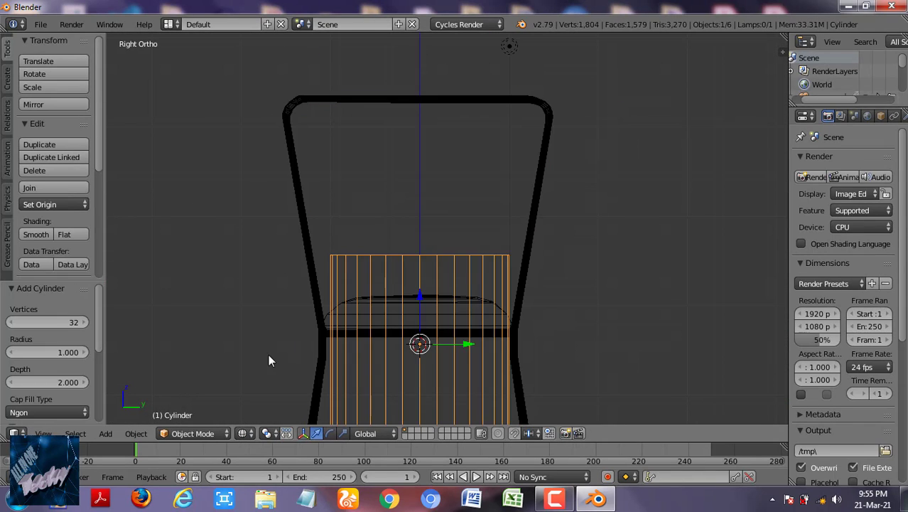
{"action": "left_click", "coordinate": [64, 324]}
{"action": "type", "text": "1"}
{"action": "type", "text": "rx"}
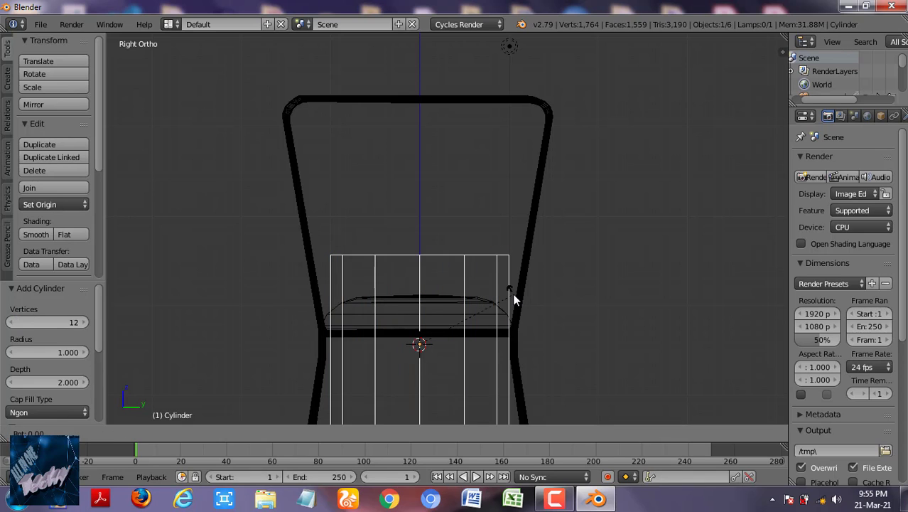
{"action": "type", "text": "90"}
{"action": "key", "text": "Return"}
Shrink the cylinder into a thin bar, raise it, and stretch it across the backrest.
{"action": "key", "text": "s"}
{"action": "left_click", "coordinate": [419, 338]}
{"action": "key", "text": "g"}
{"action": "key", "text": "z"}
{"action": "left_click", "coordinate": [458, 266]}
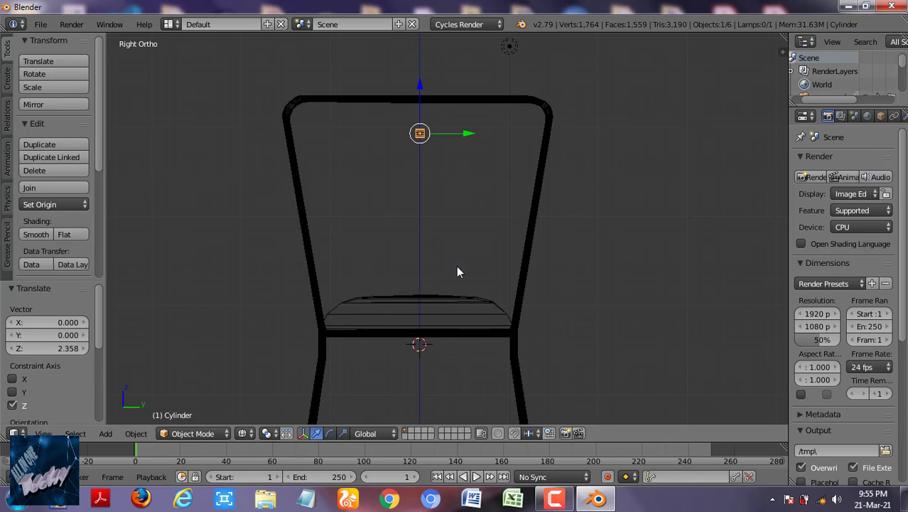
{"action": "key", "text": "s"}
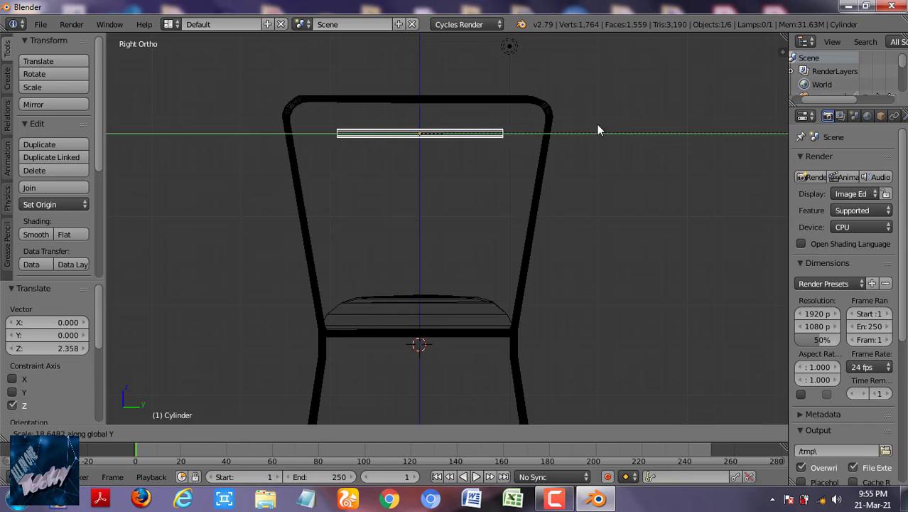
{"action": "left_click", "coordinate": [641, 122]}
Center the bar between the uprights, make it thinner, and adjust its Y length.
{"action": "key", "text": "g"}
{"action": "key", "text": "y"}
{"action": "left_click", "coordinate": [523, 180]}
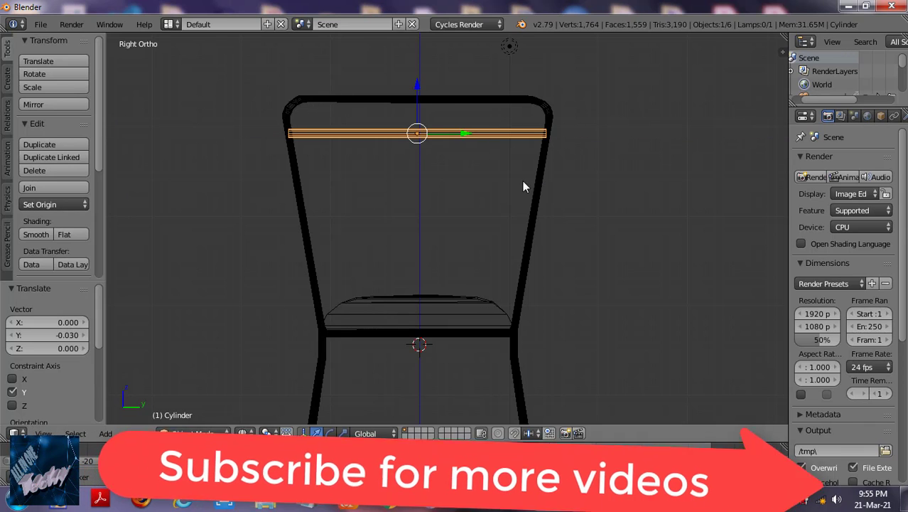
{"action": "key", "text": "s"}
{"action": "left_click", "coordinate": [595, 209]}
{"action": "key", "text": "s"}
{"action": "key", "text": "y"}
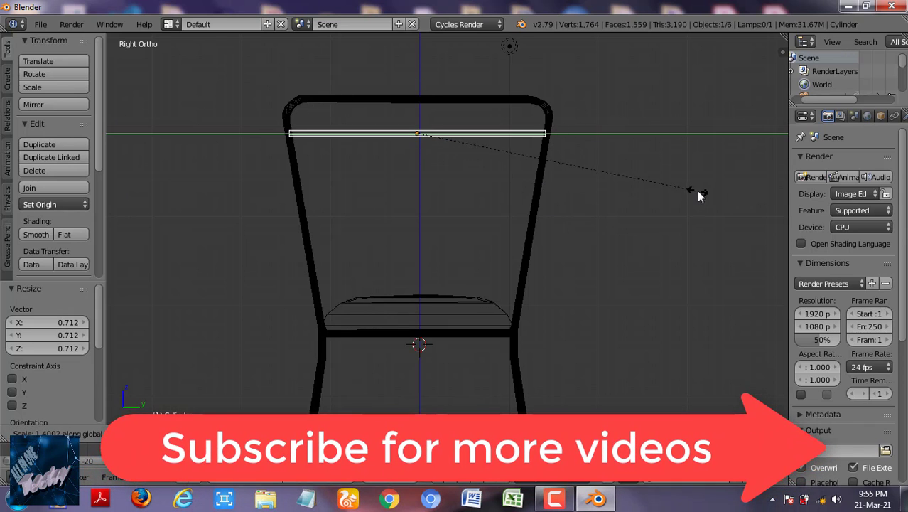
{"action": "left_click", "coordinate": [463, 130]}
{"action": "key", "text": "g"}
{"action": "key", "text": "y"}
{"action": "left_click", "coordinate": [464, 130]}
From the front view, align the bar on X with the uprights and scale it to 0.75.
{"action": "key", "text": "KP_1"}
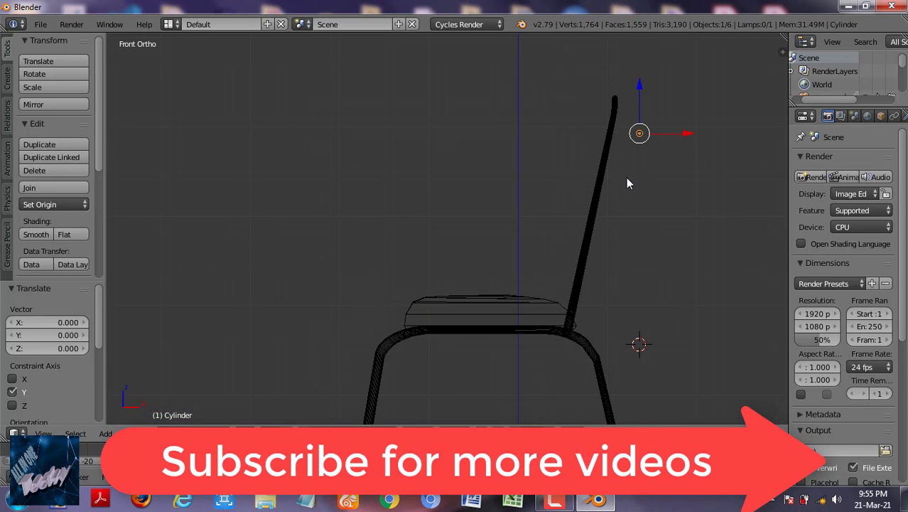
{"action": "scroll", "coordinate": [572, 197], "scroll_direction": "up", "scroll_amount": 5}
{"action": "key", "text": "g"}
{"action": "key", "text": "x"}
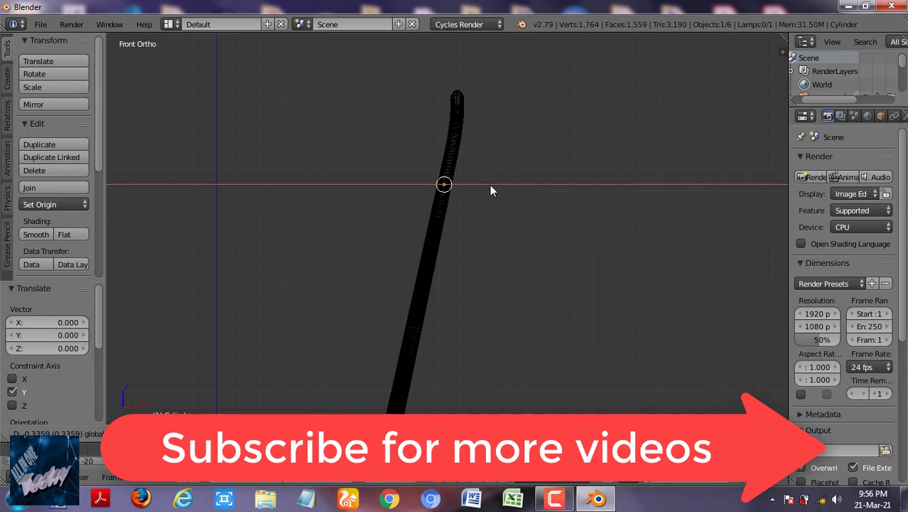
{"action": "left_click", "coordinate": [490, 185]}
{"action": "scroll", "coordinate": [490, 185], "scroll_direction": "up", "scroll_amount": 5}
{"action": "scroll", "coordinate": [471, 254], "scroll_direction": "up", "scroll_amount": 3, "text": "shift"}
{"action": "type", "text": "s0.75"}
{"action": "key", "text": "Return"}
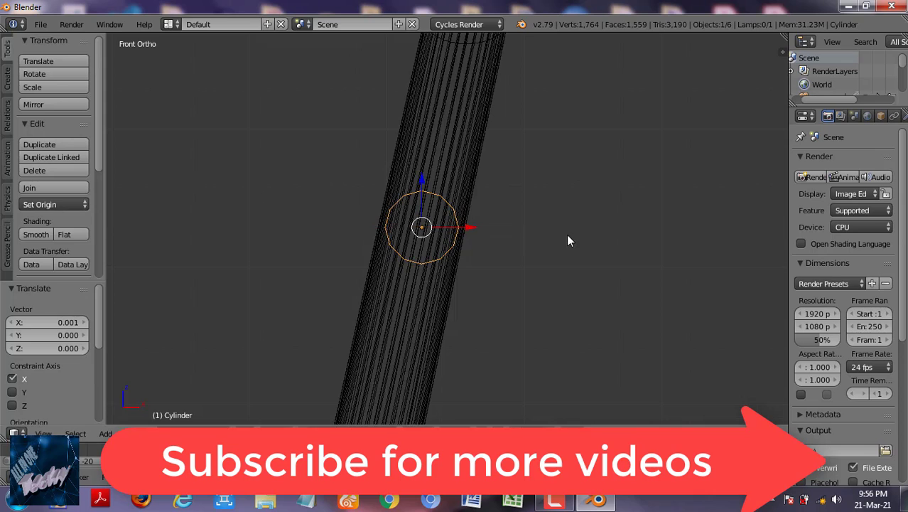
Lengthen the top crossbar along Y so it reaches both backrest uprights.
{"action": "key", "text": "KP_3"}
{"action": "scroll", "coordinate": [566, 242], "scroll_direction": "down", "scroll_amount": 8}
{"action": "key", "text": "s"}
{"action": "key", "text": "y"}
{"action": "left_click", "coordinate": [612, 276]}
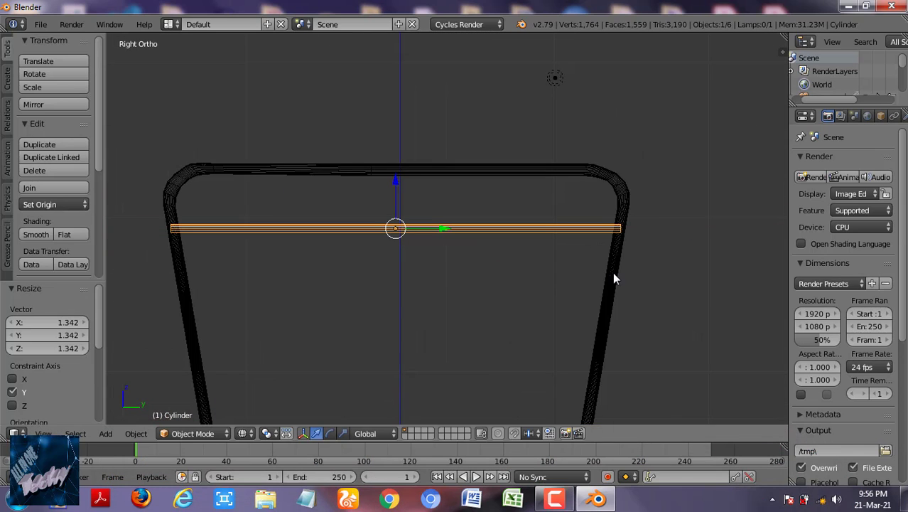
{"action": "key", "text": "KP_1"}
{"action": "scroll", "coordinate": [498, 249], "scroll_direction": "up", "scroll_amount": 4}
{"action": "scroll", "coordinate": [551, 206], "scroll_direction": "down", "scroll_amount": 6}
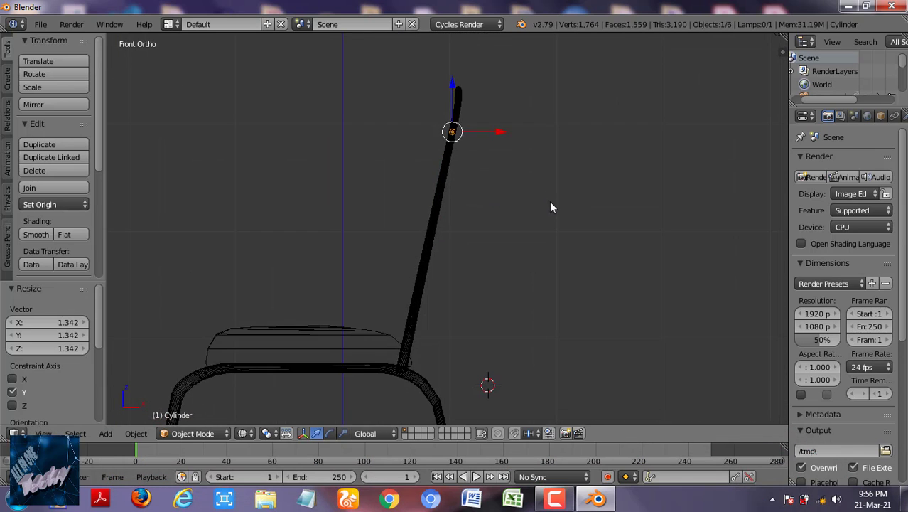
Duplicate the crossbar, lower the copy down the backrest, and align it on X.
{"action": "key", "text": "shift+d"}
{"action": "key", "text": "Escape"}
{"action": "key", "text": "g"}
{"action": "key", "text": "z"}
{"action": "left_click", "coordinate": [428, 226]}
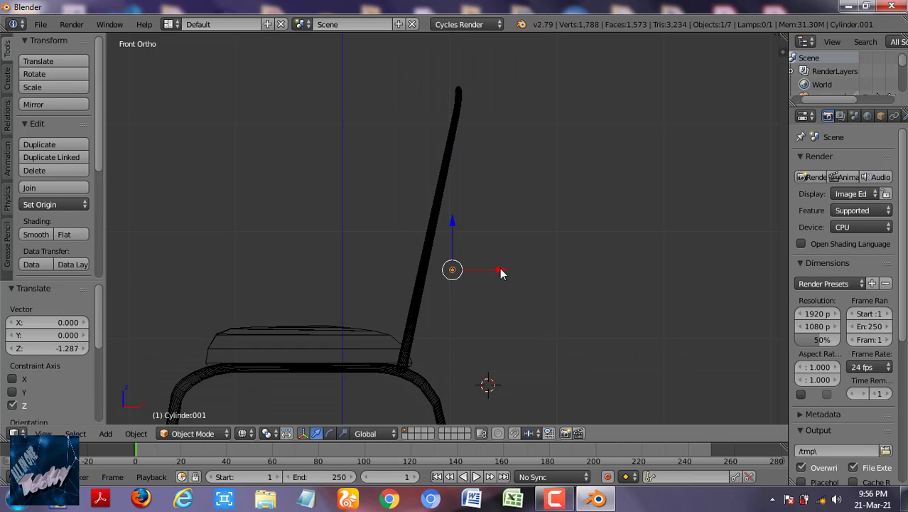
{"action": "left_click", "coordinate": [472, 272]}
{"action": "scroll", "coordinate": [449, 224], "scroll_direction": "up", "scroll_amount": 3}
{"action": "scroll", "coordinate": [426, 206], "scroll_direction": "up", "scroll_amount": 2}
{"action": "key", "text": "g"}
{"action": "key", "text": "x"}
{"action": "left_click", "coordinate": [427, 196]}
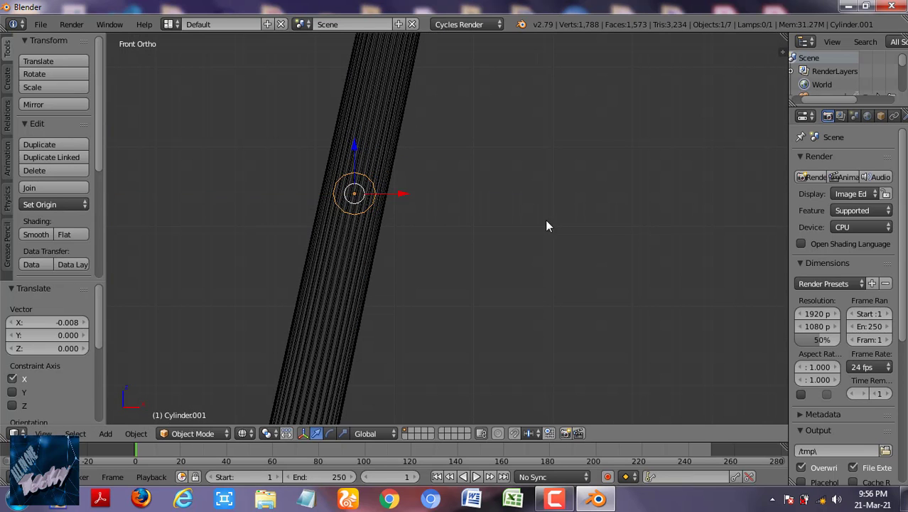
Shorten the second crossbar along Y and center it between the uprights.
{"action": "key", "text": "KP_3"}
{"action": "key", "text": "s"}
{"action": "key", "text": "y"}
{"action": "left_click", "coordinate": [590, 264]}
{"action": "key", "text": "g"}
{"action": "key", "text": "y"}
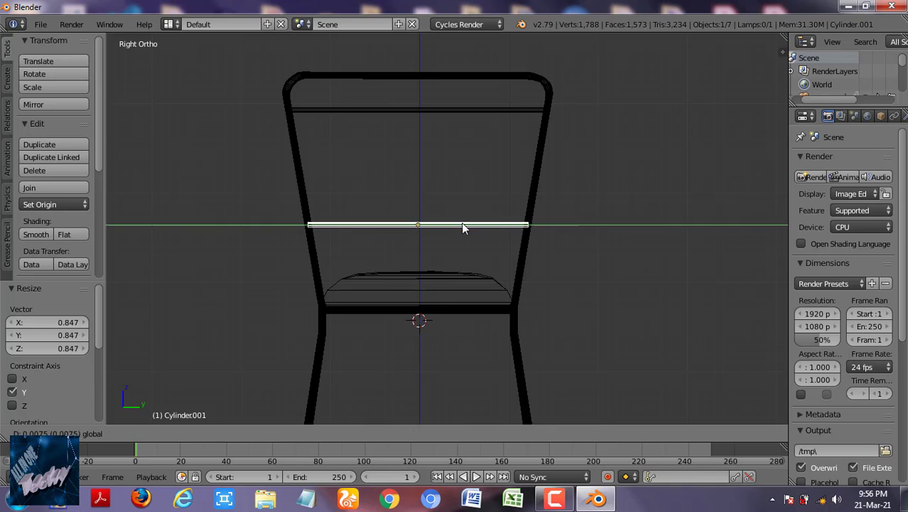
{"action": "left_click", "coordinate": [458, 224]}
Adjust the top crossbar's position and preview the chair in rendered shading.
{"action": "mouse_move", "coordinate": [323, 268]}
{"action": "middle_mouse_down"}
{"action": "mouse_move", "coordinate": [339, 255]}
{"action": "mouse_move", "coordinate": [457, 270]}
{"action": "mouse_move", "coordinate": [533, 251]}
{"action": "mouse_move", "coordinate": [426, 116]}
{"action": "middle_mouse_up"}
{"action": "key", "text": "l"}
{"action": "scroll", "coordinate": [396, 124], "scroll_direction": "up", "scroll_amount": 3}
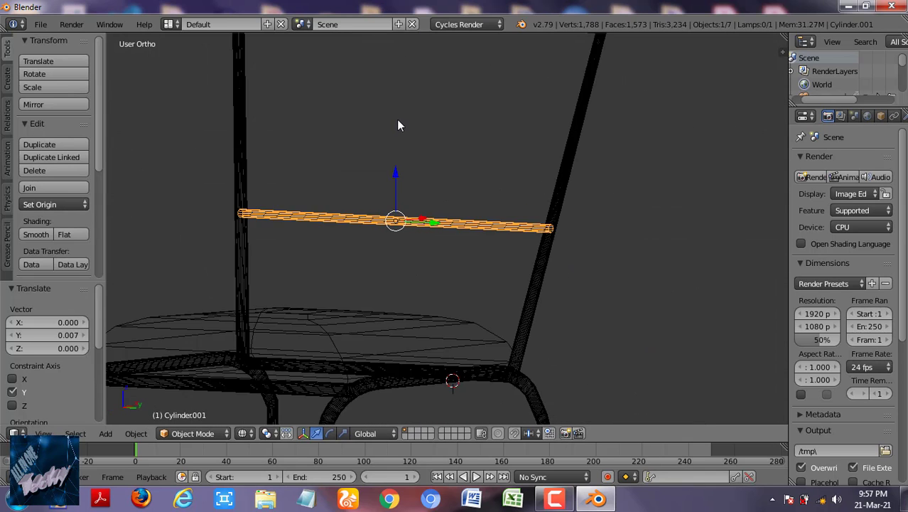
{"action": "scroll", "coordinate": [410, 188], "scroll_direction": "up", "scroll_amount": 3, "text": "shift"}
{"action": "key", "text": "a"}
{"action": "key", "text": "KP_3"}
{"action": "key", "text": "KP_1"}
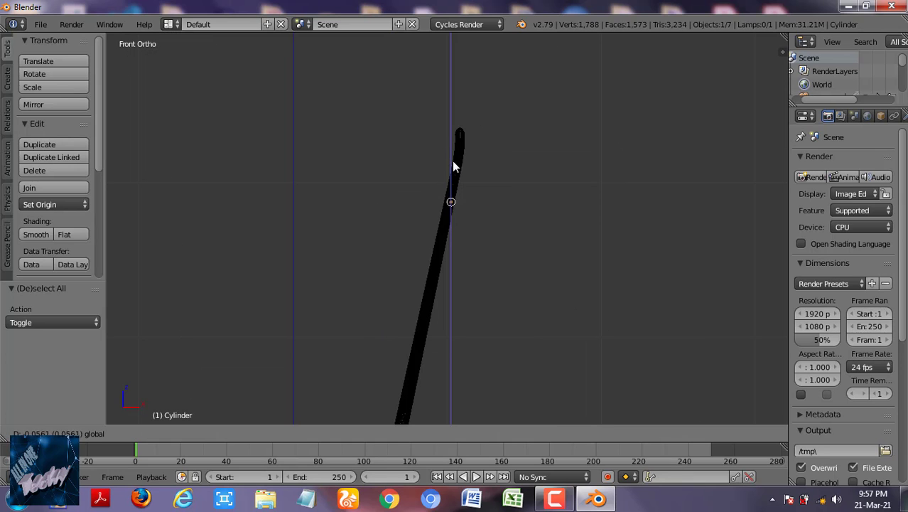
{"action": "left_click_drag", "start_coordinate": [502, 223], "coordinate": [481, 201]}
{"action": "scroll", "coordinate": [487, 214], "scroll_direction": "up", "scroll_amount": 3}
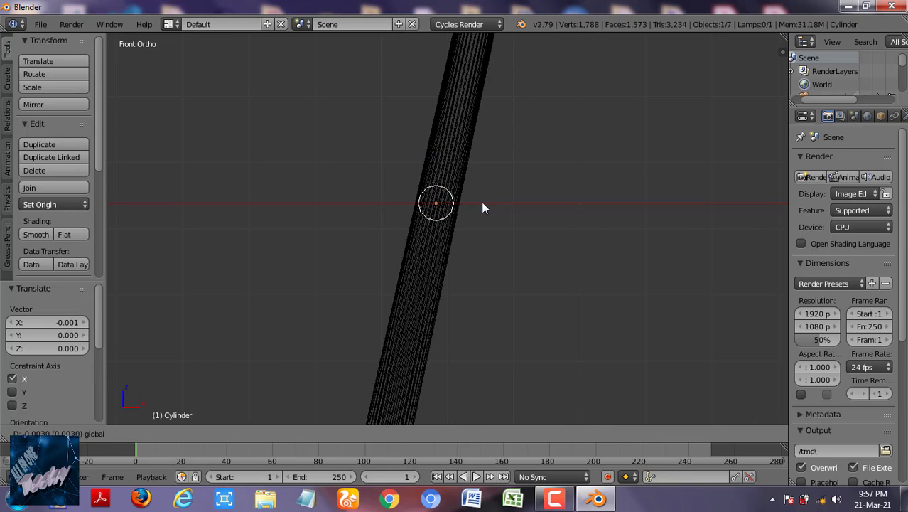
{"action": "scroll", "coordinate": [501, 231], "scroll_direction": "down", "scroll_amount": 4}
{"action": "mouse_move", "coordinate": [501, 231]}
{"action": "middle_mouse_down"}
{"action": "mouse_move", "coordinate": [477, 284]}
{"action": "mouse_move", "coordinate": [532, 291]}
{"action": "middle_mouse_up"}
{"action": "scroll", "coordinate": [532, 291], "scroll_direction": "up", "scroll_amount": 4}
{"action": "key", "text": "shift+z"}
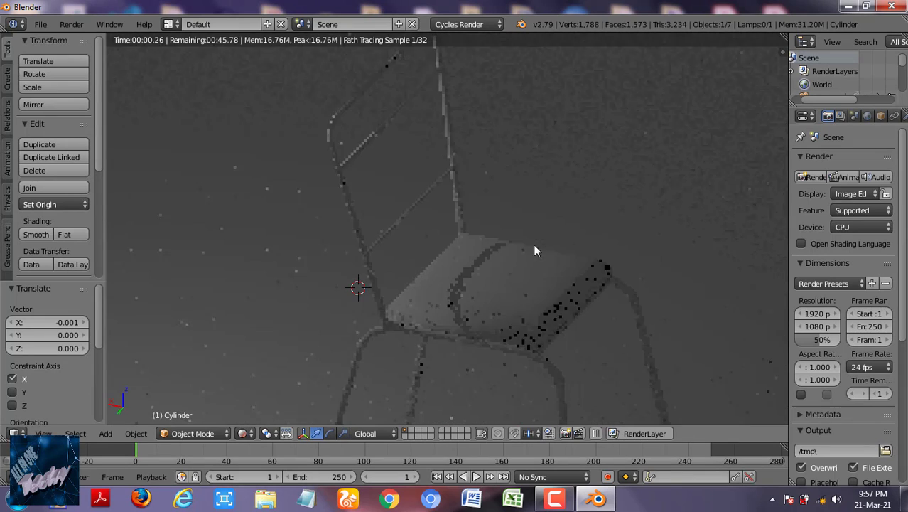
Select the seat cushion, enter Edit Mode, and add a Subdivision Surface modifier.
{"action": "key", "text": "shift+z"}
{"action": "right_click", "coordinate": [533, 282]}
{"action": "key", "text": "Tab"}
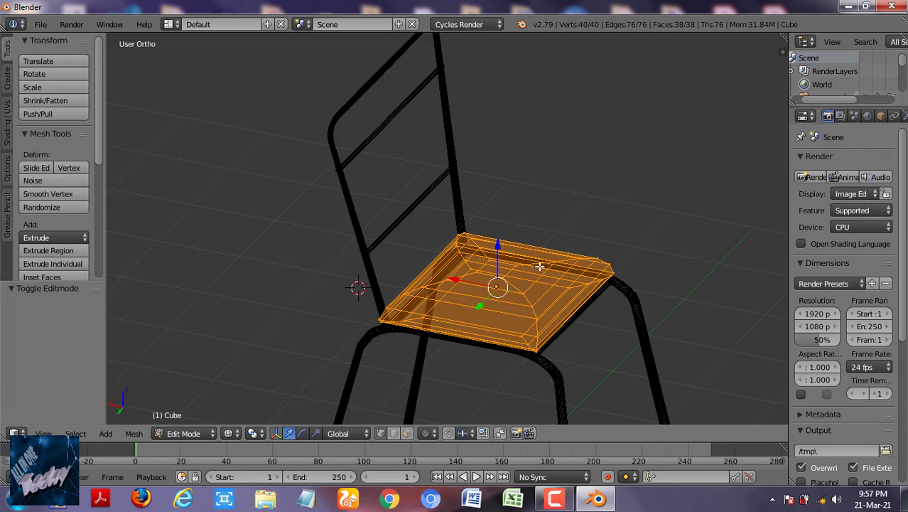
{"action": "key", "text": "Tab"}
{"action": "middle_click_drag", "start_coordinate": [528, 269], "coordinate": [512, 264]}
{"action": "left_click", "coordinate": [47, 288]}
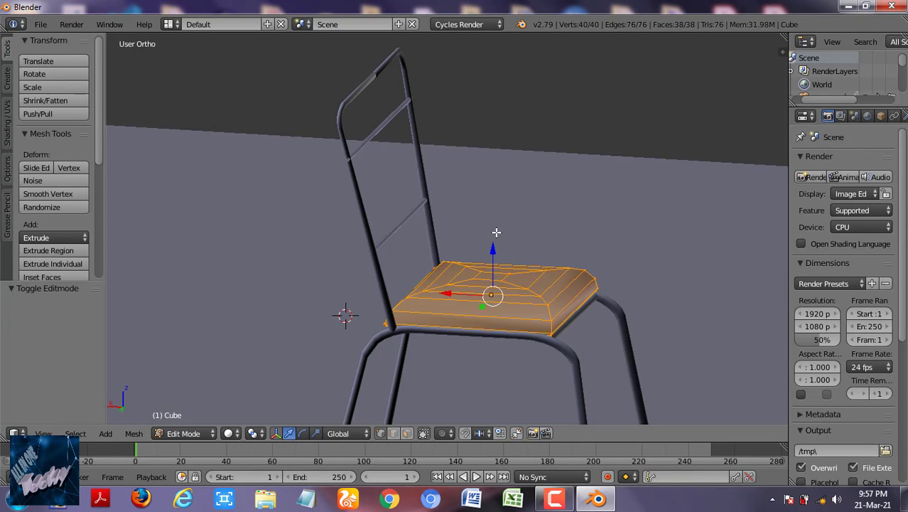
{"action": "left_click", "coordinate": [904, 116]}
{"action": "left_click", "coordinate": [850, 161]}
{"action": "left_click", "coordinate": [568, 433]}
{"action": "scroll", "coordinate": [523, 283], "scroll_direction": "up", "scroll_amount": 3}
{"action": "mouse_move", "coordinate": [522, 298]}
{"action": "middle_mouse_down"}
{"action": "mouse_move", "coordinate": [522, 283]}
{"action": "mouse_move", "coordinate": [459, 246]}
{"action": "middle_mouse_up"}
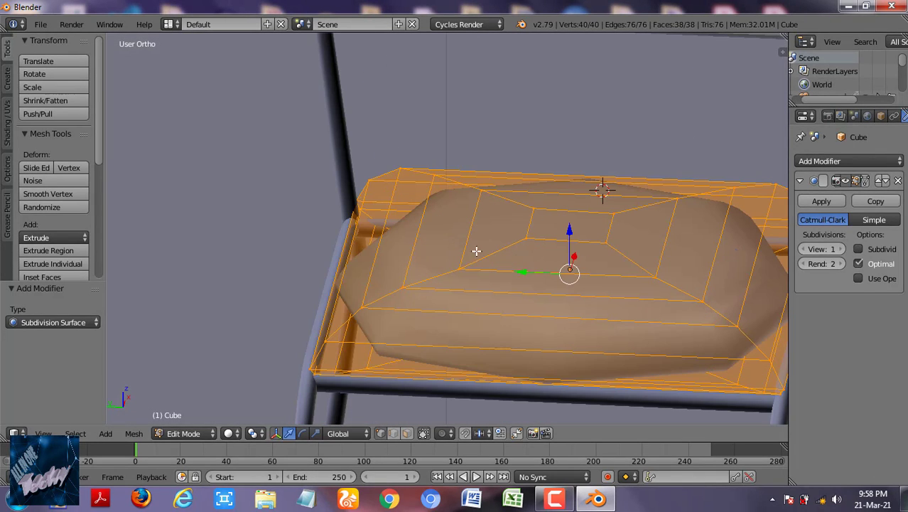
Loop-cut the seat twice, adding an outer loop and one near the centre.
{"action": "key", "text": "ctrl+r"}
{"action": "left_click", "coordinate": [437, 302]}
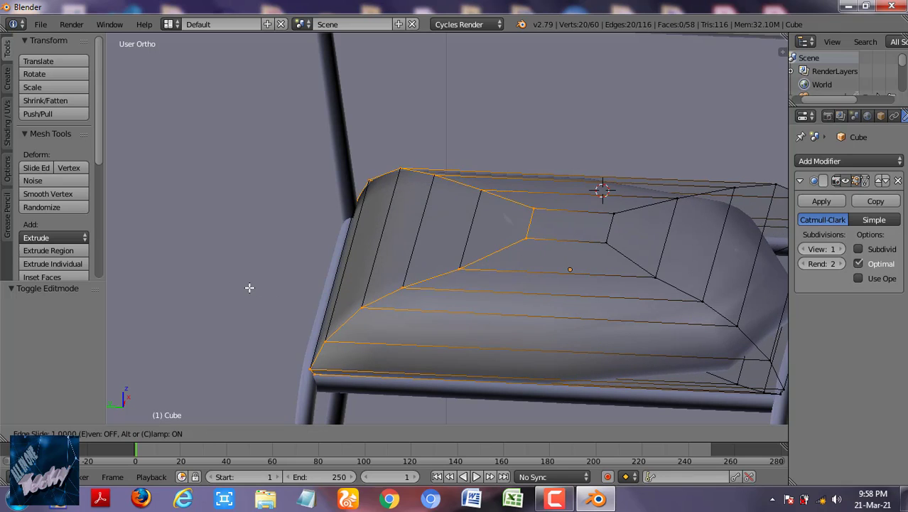
{"action": "left_click", "coordinate": [252, 288]}
{"action": "key", "text": "ctrl+r"}
{"action": "left_click", "coordinate": [596, 235]}
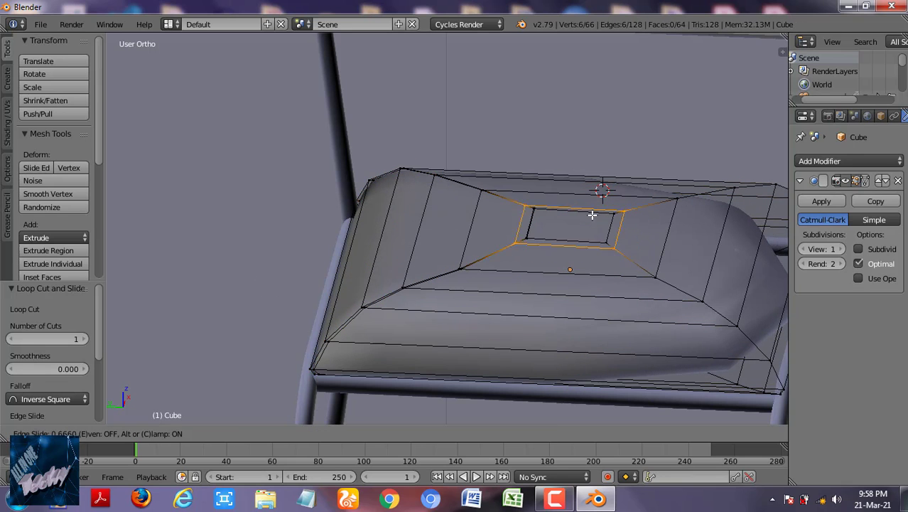
{"action": "left_click", "coordinate": [593, 223]}
Add two more edge loops, sliding one onto the top rim, then check the smoothed seat.
{"action": "key", "text": "ctrl+r"}
{"action": "left_click", "coordinate": [603, 252]}
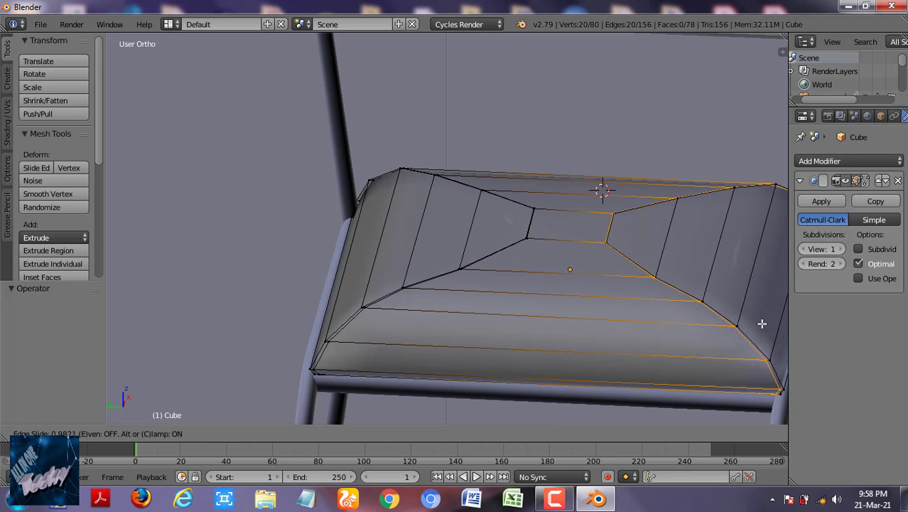
{"action": "left_click", "coordinate": [755, 324]}
{"action": "key", "text": "ctrl+r"}
{"action": "left_click", "coordinate": [649, 235]}
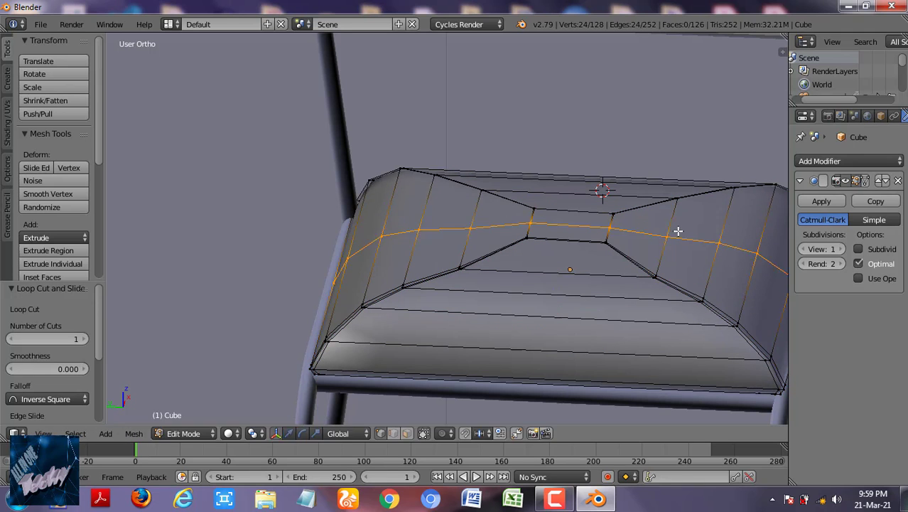
{"action": "left_click", "coordinate": [645, 223]}
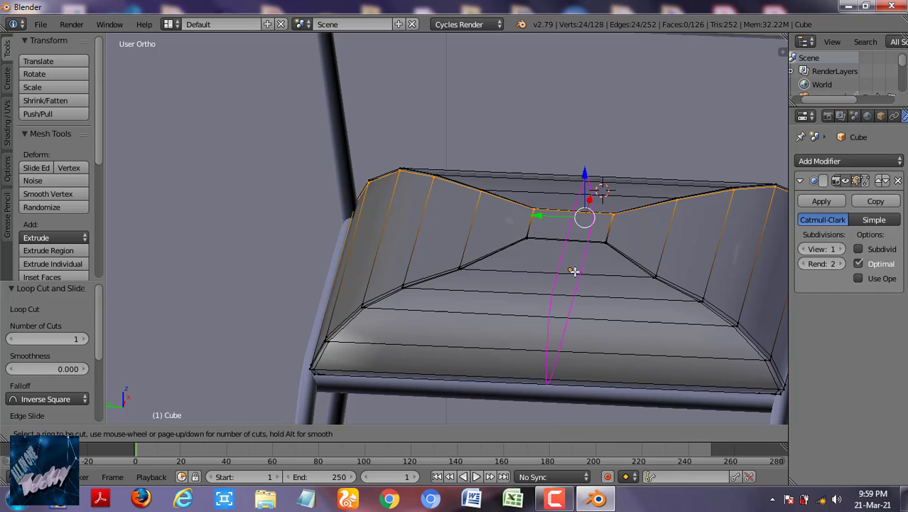
{"action": "left_click", "coordinate": [612, 247]}
{"action": "key", "text": "z"}
{"action": "key", "text": "z"}
{"action": "key", "text": "Tab"}
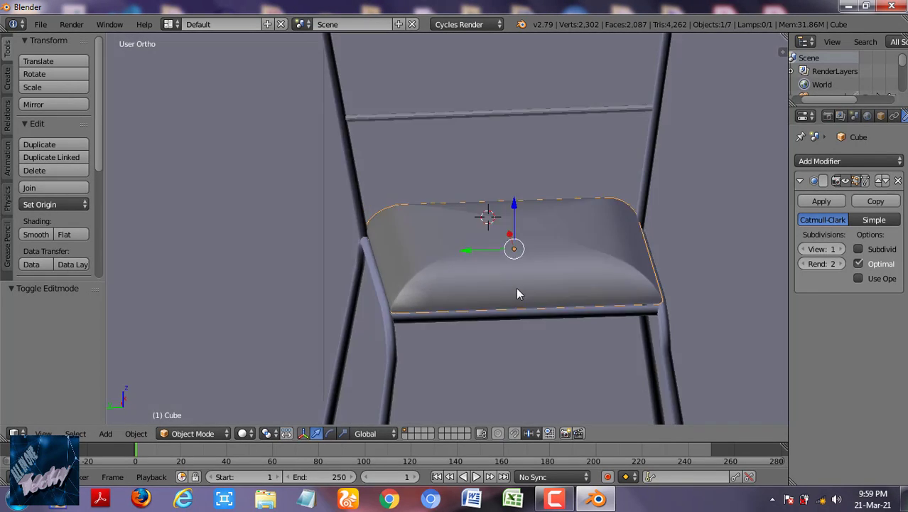
Back in Edit Mode, add two more edge loops across the seat.
{"action": "mouse_move", "coordinate": [516, 294]}
{"action": "middle_mouse_down"}
{"action": "mouse_move", "coordinate": [639, 298]}
{"action": "mouse_move", "coordinate": [570, 290]}
{"action": "mouse_move", "coordinate": [464, 246]}
{"action": "middle_mouse_up"}
{"action": "key", "text": "Tab"}
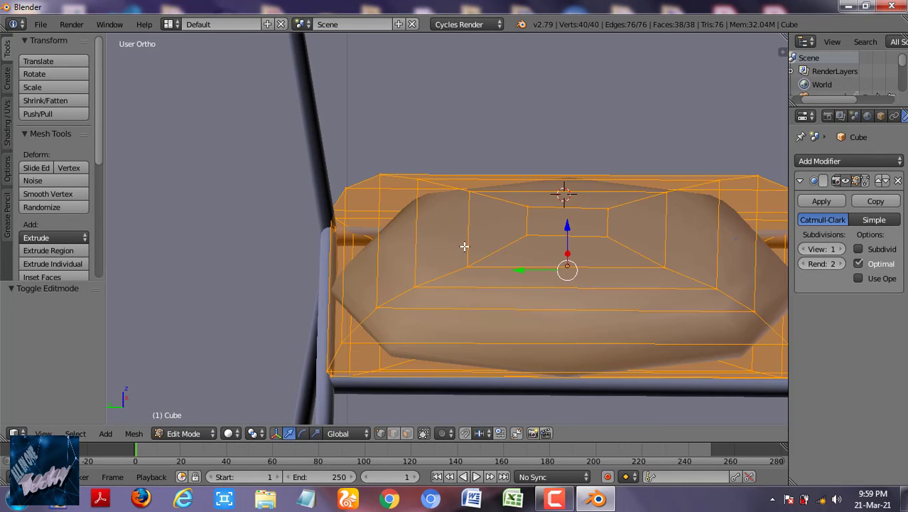
{"action": "left_click", "coordinate": [384, 304]}
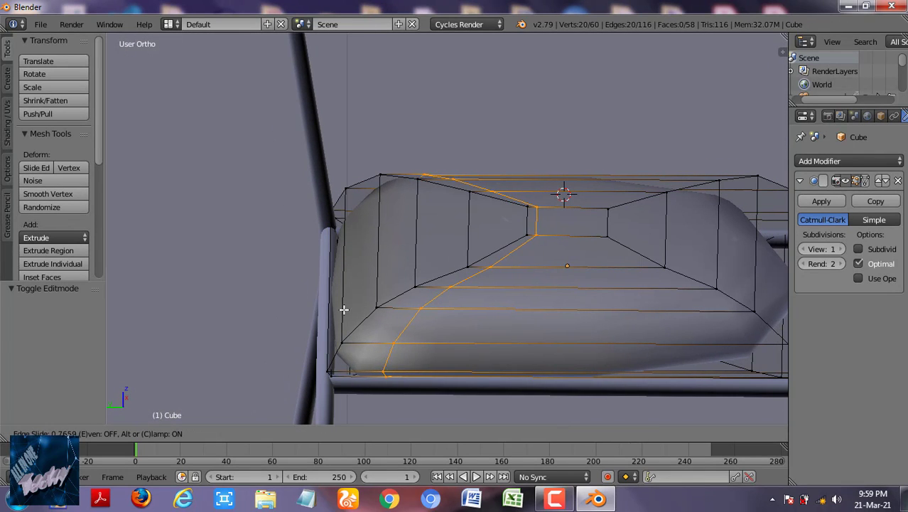
{"action": "left_click", "coordinate": [352, 316]}
{"action": "key", "text": "ctrl+r"}
{"action": "left_click", "coordinate": [594, 227]}
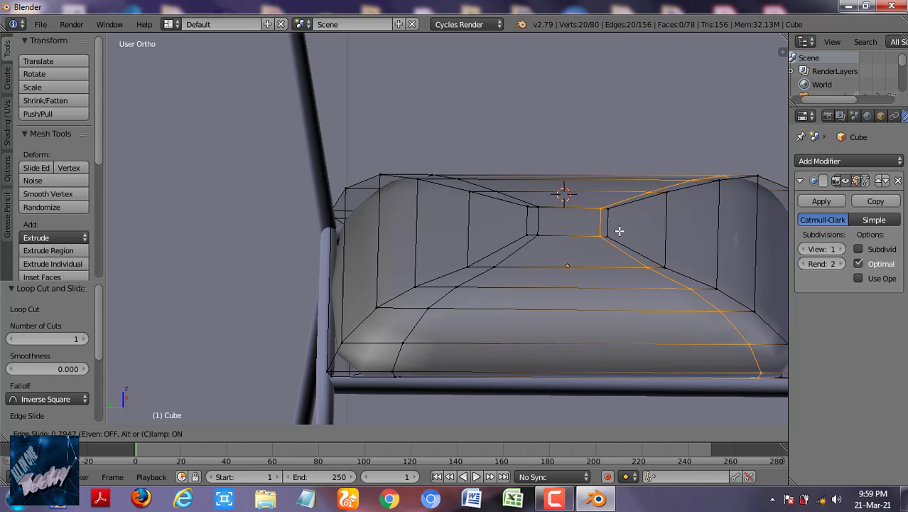
{"action": "middle_click_drag", "start_coordinate": [621, 231], "coordinate": [473, 244]}
Cut two further loops across the seat top and inspect the cushion's shape.
{"action": "key", "text": "ctrl+r"}
{"action": "left_click", "coordinate": [497, 256]}
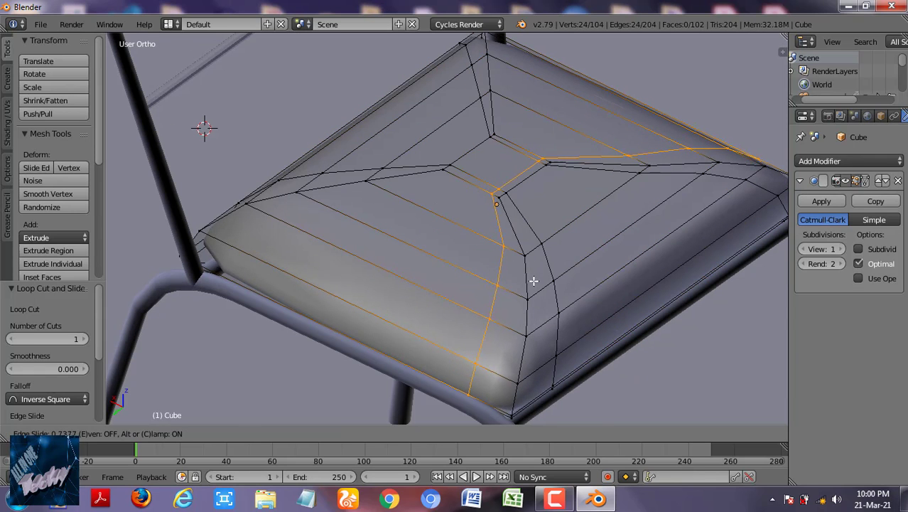
{"action": "key", "text": "ctrl+r"}
{"action": "left_click", "coordinate": [413, 231]}
{"action": "left_click", "coordinate": [377, 223]}
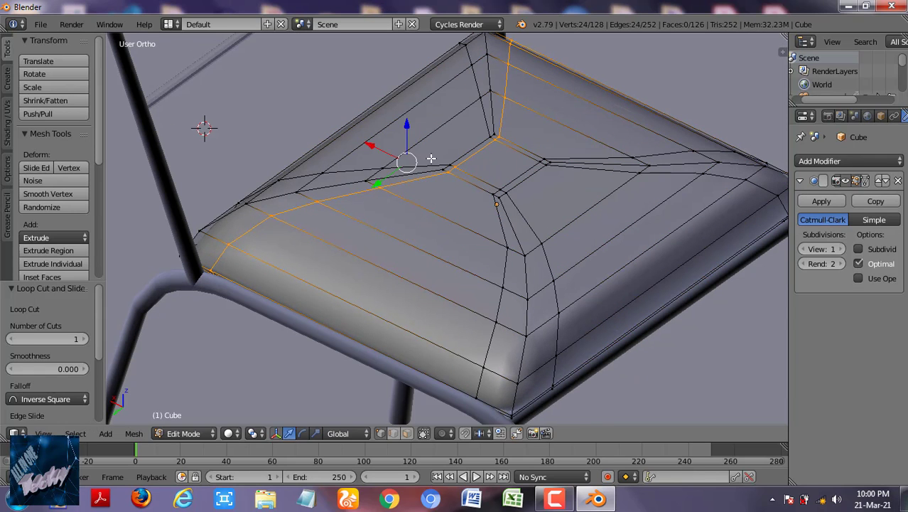
{"action": "mouse_move", "coordinate": [377, 223]}
{"action": "middle_mouse_down"}
{"action": "mouse_move", "coordinate": [541, 226]}
{"action": "mouse_move", "coordinate": [261, 239]}
{"action": "mouse_move", "coordinate": [517, 247]}
{"action": "middle_mouse_up"}
{"action": "key", "text": "Tab"}
{"action": "key", "text": "Tab"}
{"action": "key", "text": "a"}
{"action": "key", "text": "a"}
Unwrap the seat cushion mesh with Smart UV Project.
{"action": "key", "text": "Tab"}
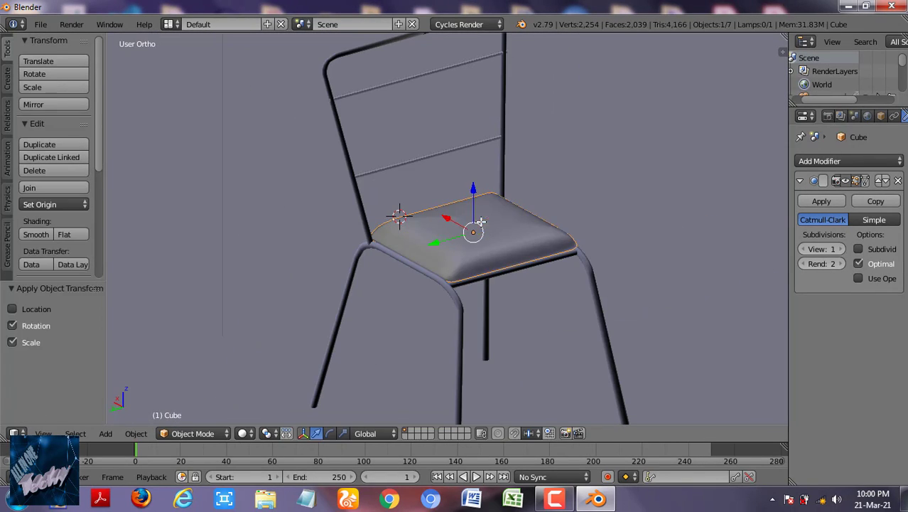
{"action": "key", "text": "Tab"}
{"action": "key", "text": "u"}
{"action": "left_click", "coordinate": [455, 231]}
{"action": "left_click", "coordinate": [416, 331]}
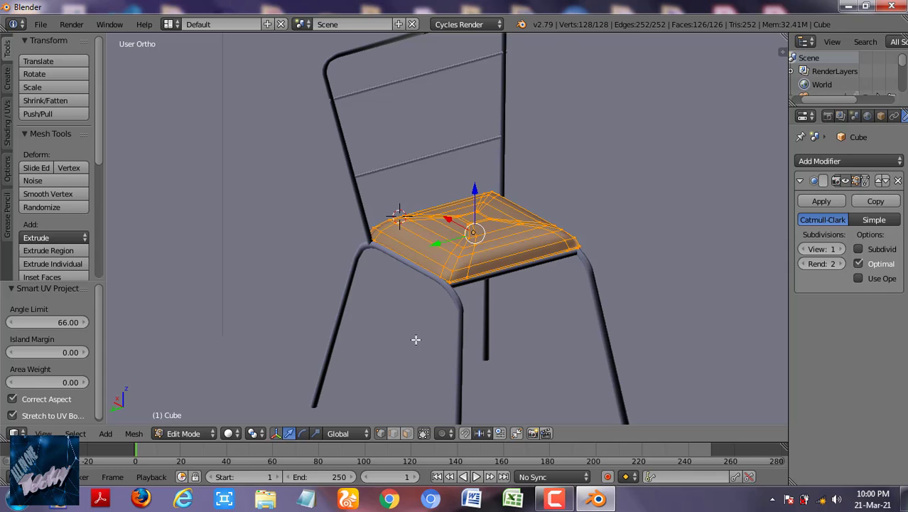
Split off a Node Editor and give the seat a new Principled BSDF material.
{"action": "left_click_drag", "start_coordinate": [783, 52], "coordinate": [464, 70]}
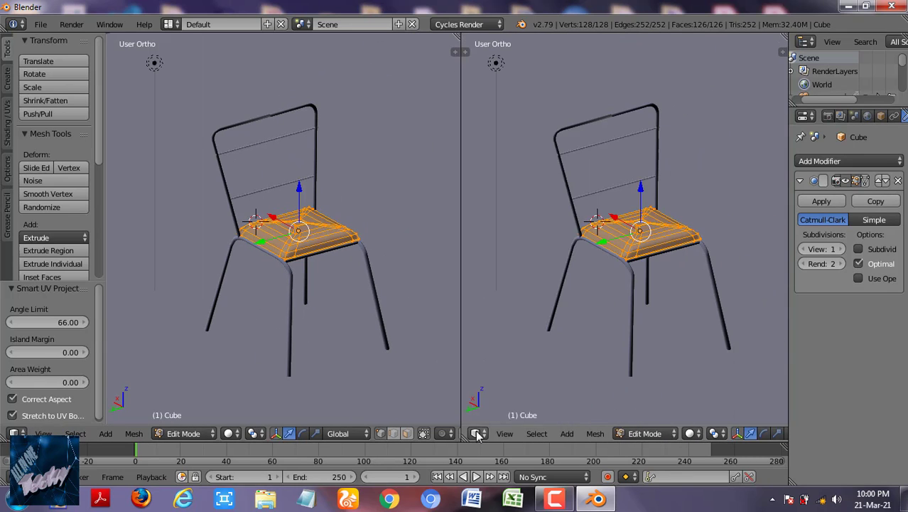
{"action": "left_click", "coordinate": [476, 434]}
{"action": "left_click", "coordinate": [512, 296]}
{"action": "left_click", "coordinate": [881, 116]}
{"action": "left_click", "coordinate": [838, 220]}
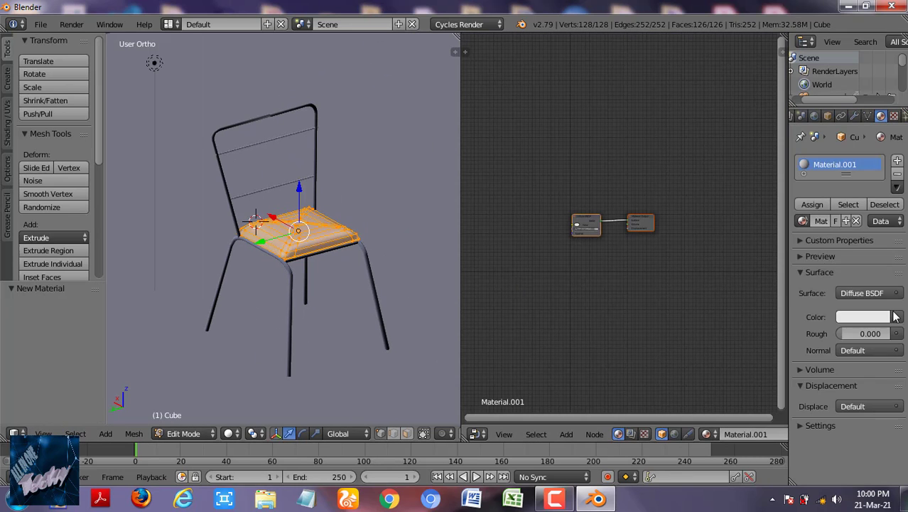
{"action": "left_click", "coordinate": [863, 292]}
{"action": "left_click", "coordinate": [744, 161]}
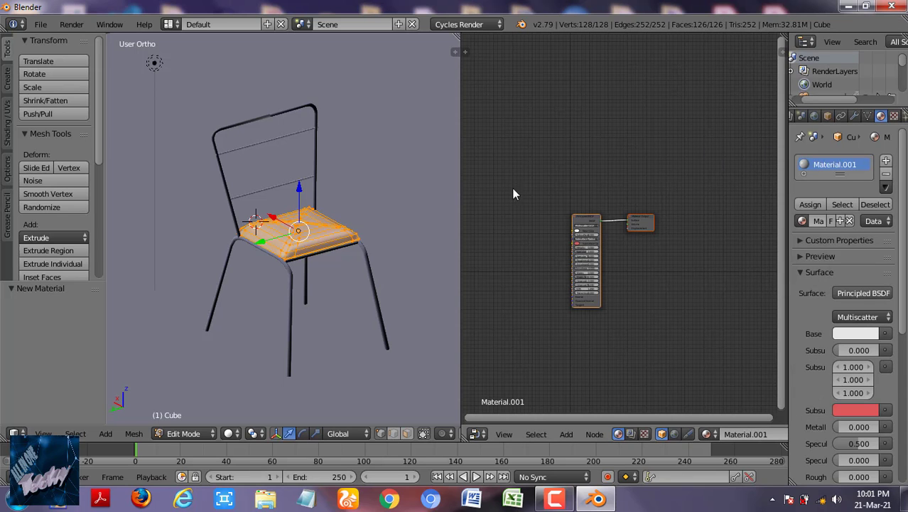
{"action": "key", "text": "Home"}
{"action": "left_click", "coordinate": [631, 54]}
Load the five Fabric_025 texture images from the fabric chair folder via Ctrl+Shift+T.
{"action": "key", "text": "ctrl+shift+t"}
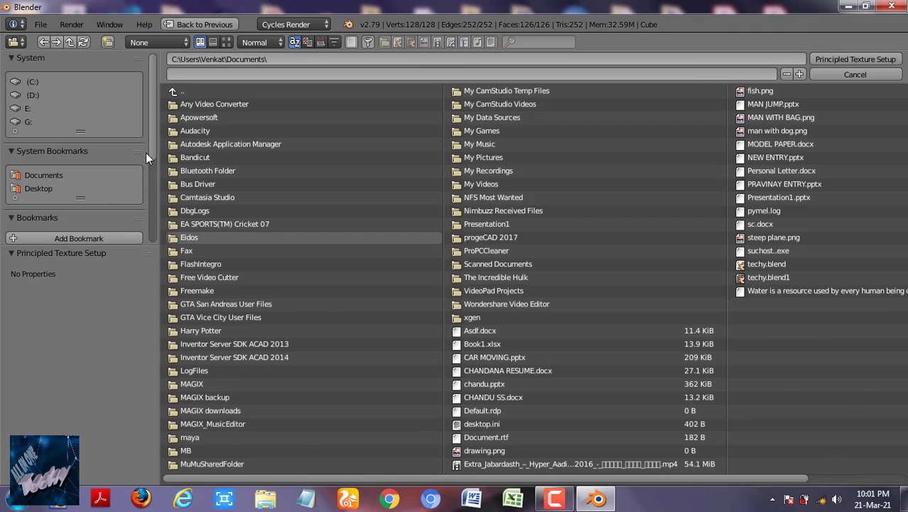
{"action": "left_click", "coordinate": [38, 189]}
{"action": "left_click", "coordinate": [190, 277]}
{"action": "left_click", "coordinate": [173, 92]}
{"action": "left_click", "coordinate": [192, 251]}
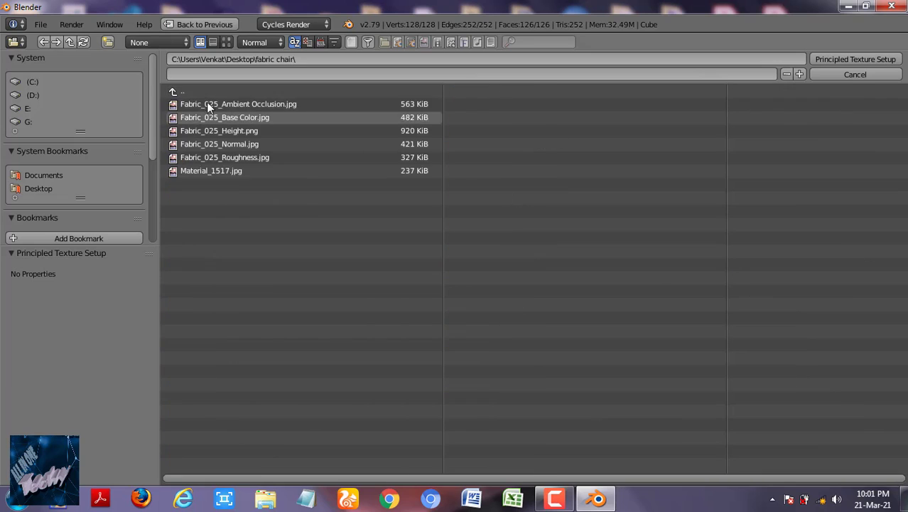
{"action": "left_click_drag", "start_coordinate": [454, 162], "coordinate": [226, 98]}
{"action": "key", "text": "Return"}
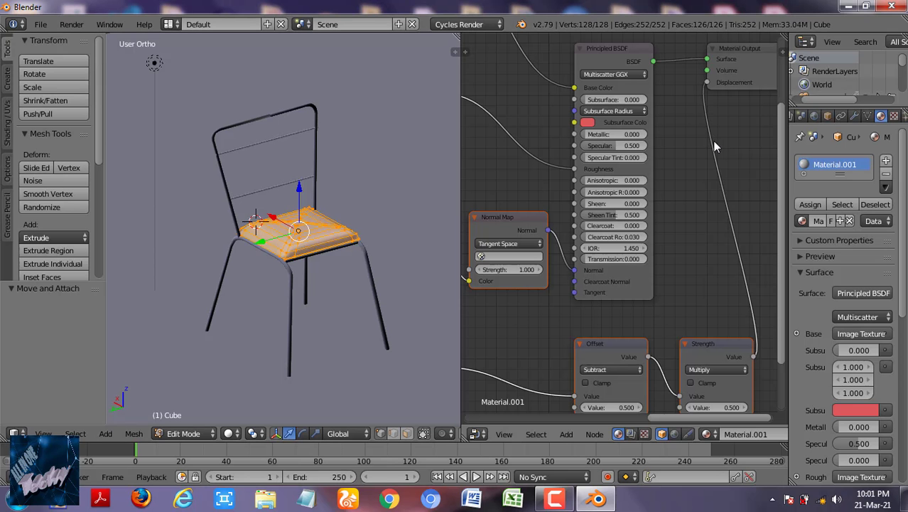
Verify the base colour image texture and preview the fabric seat in rendered shading.
{"action": "left_click", "coordinate": [800, 254]}
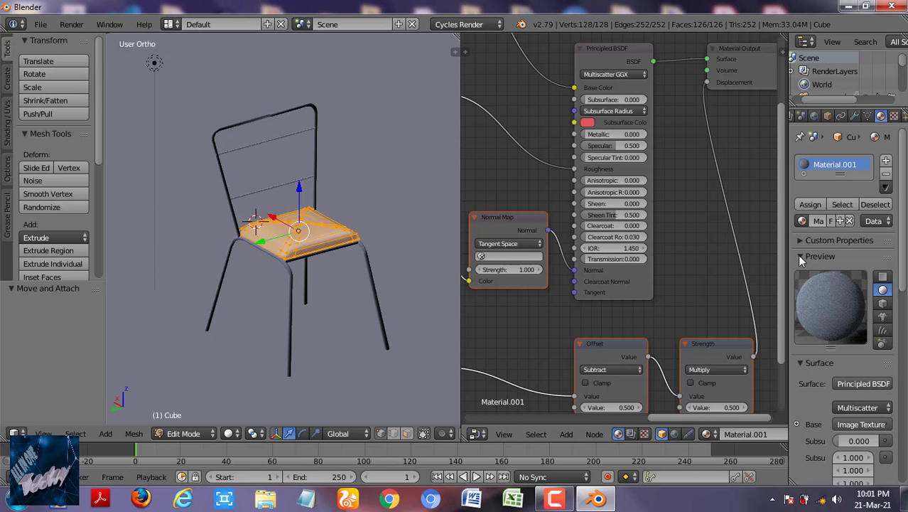
{"action": "left_click", "coordinate": [797, 255]}
{"action": "left_click", "coordinate": [868, 332]}
{"action": "left_click", "coordinate": [526, 229]}
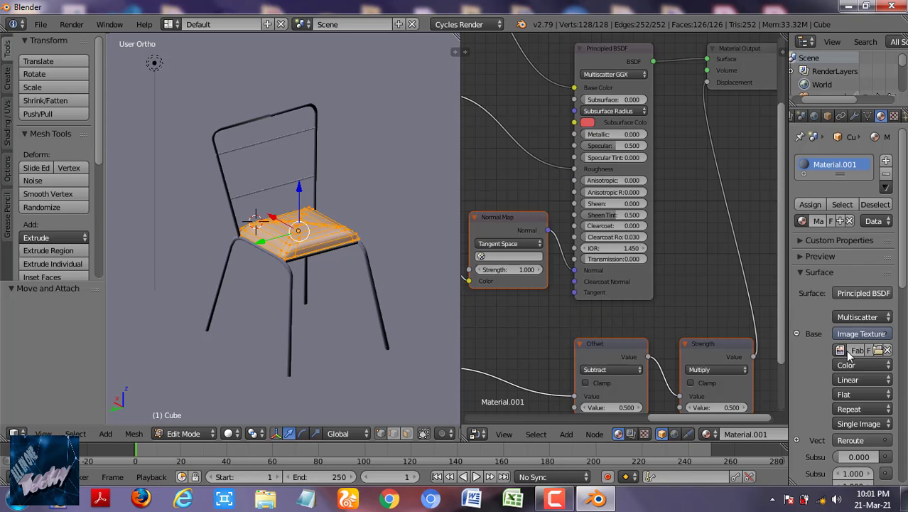
{"action": "left_click", "coordinate": [842, 351]}
{"action": "left_click", "coordinate": [798, 256]}
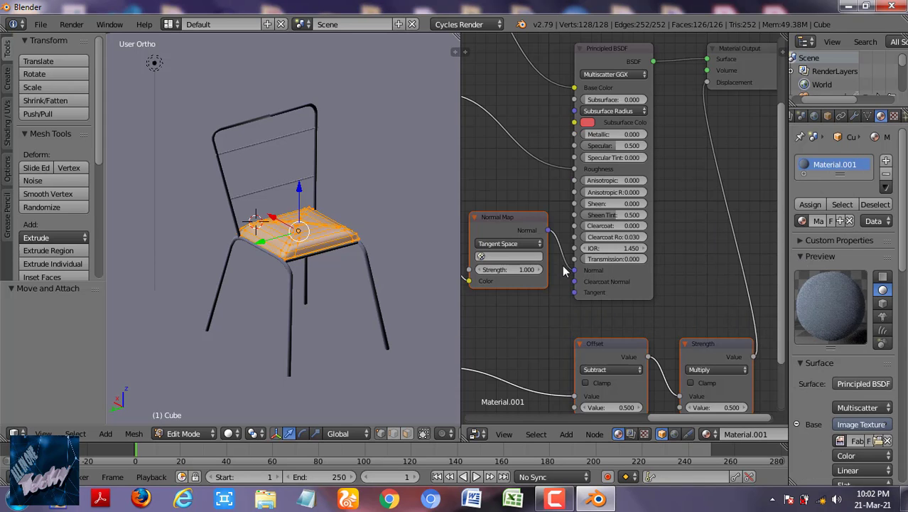
{"action": "left_click", "coordinate": [797, 256]}
{"action": "key", "text": "shift+z"}
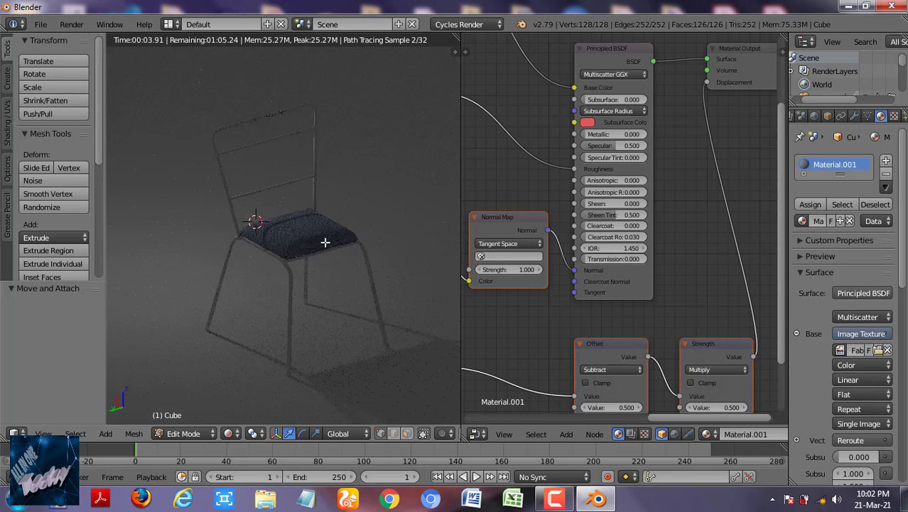
{"action": "key", "text": "shift+z"}
Turn the right area into a UV/Image Editor and inspect the seat's dark blue fabric in rendered shading.
{"action": "left_click", "coordinate": [476, 434]}
{"action": "left_click", "coordinate": [526, 331]}
{"action": "key", "text": "KP_Decimal"}
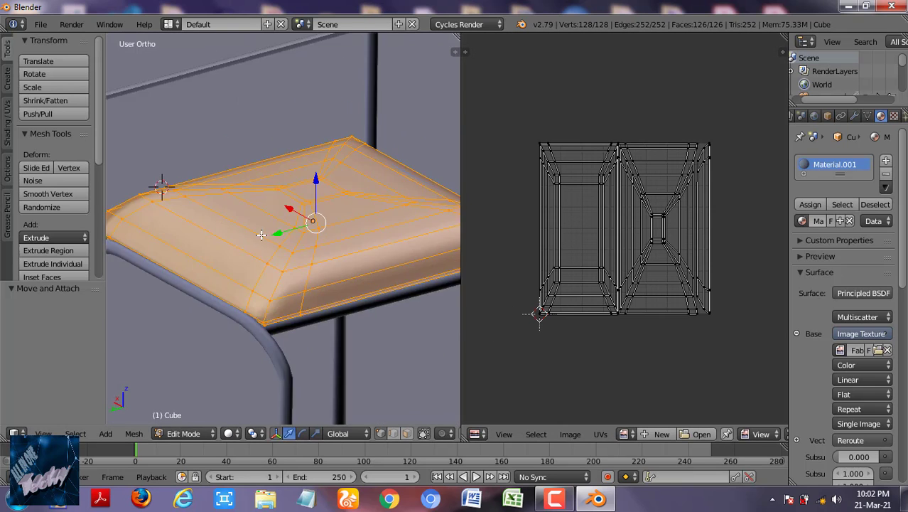
{"action": "key", "text": "shift+z"}
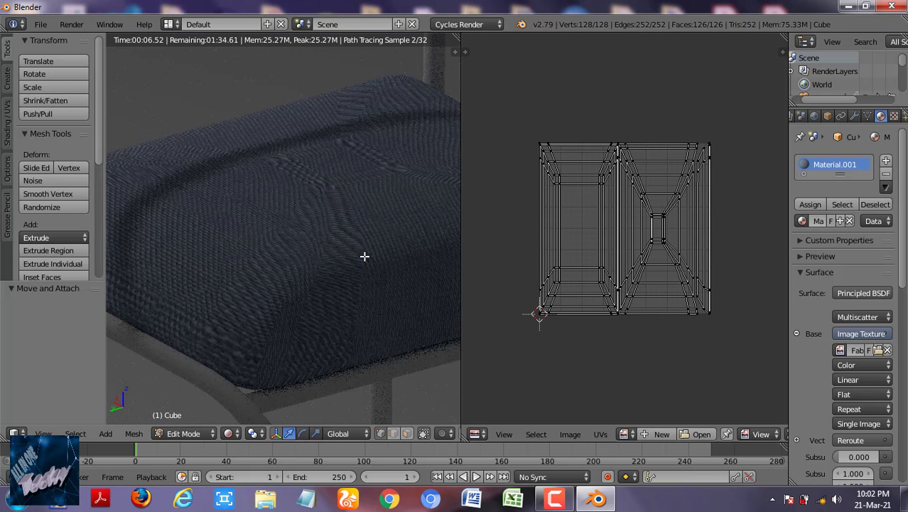
{"action": "key", "text": "shift+z"}
{"action": "scroll", "coordinate": [366, 260], "scroll_direction": "down", "scroll_amount": 4}
{"action": "key", "text": "shift+z"}
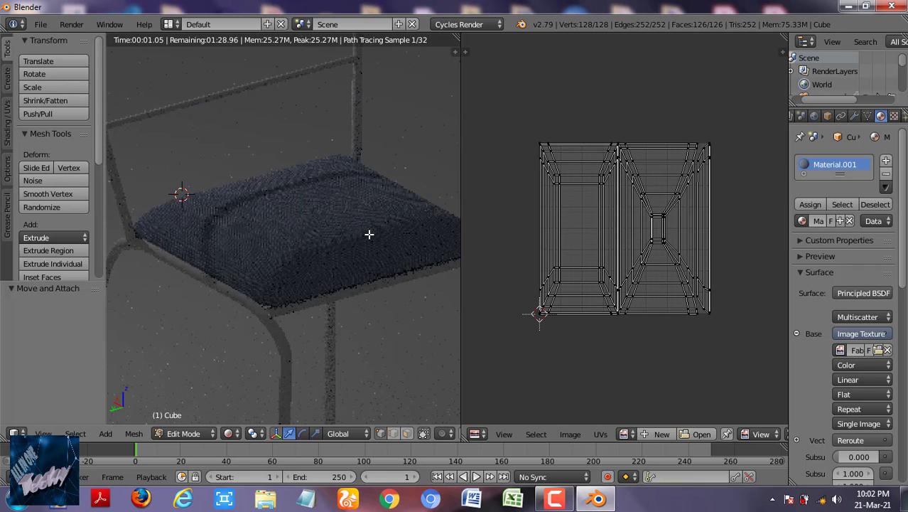
{"action": "key", "text": "shift+z"}
Select the chair's tube frame, create Material.002 for it, and view it in a Node Editor.
{"action": "key", "text": "a"}
{"action": "key", "text": "Tab"}
{"action": "right_click", "coordinate": [224, 98]}
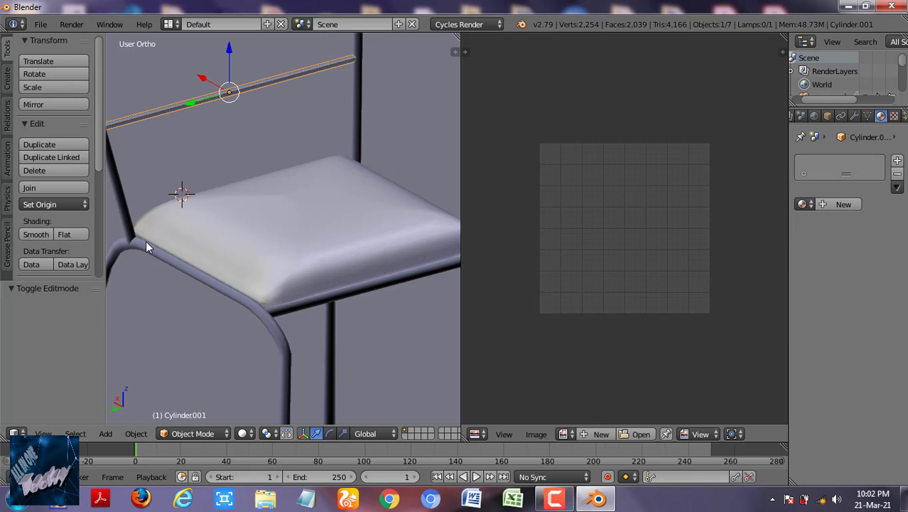
{"action": "left_click", "coordinate": [825, 204]}
{"action": "left_click", "coordinate": [887, 276]}
{"action": "left_click", "coordinate": [477, 433]}
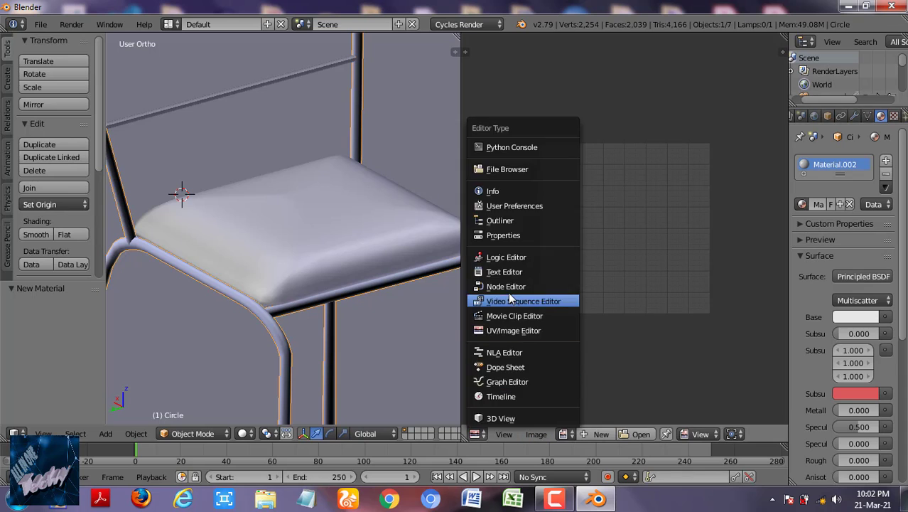
{"action": "left_click", "coordinate": [512, 282]}
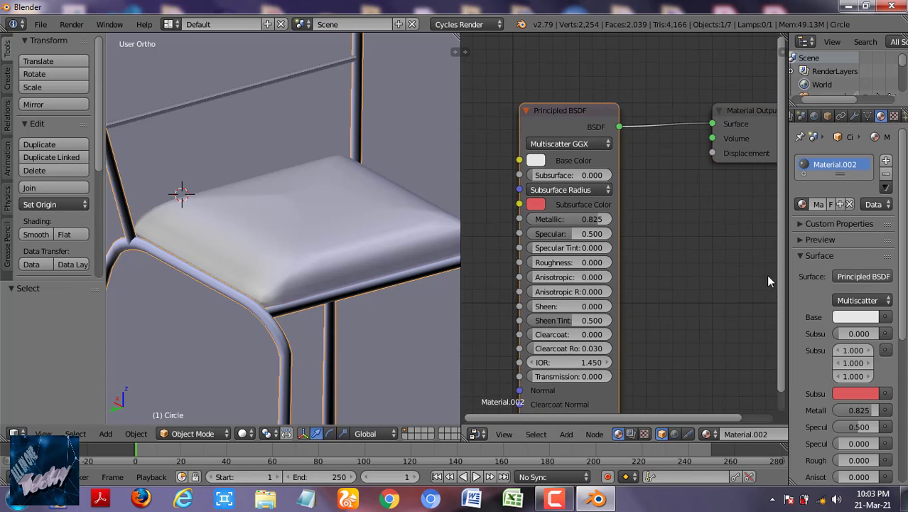
{"action": "left_click", "coordinate": [820, 240]}
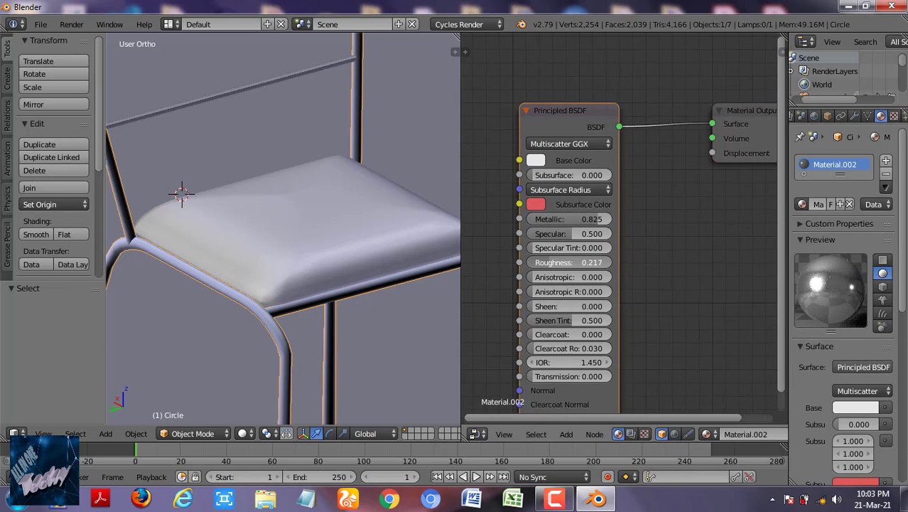
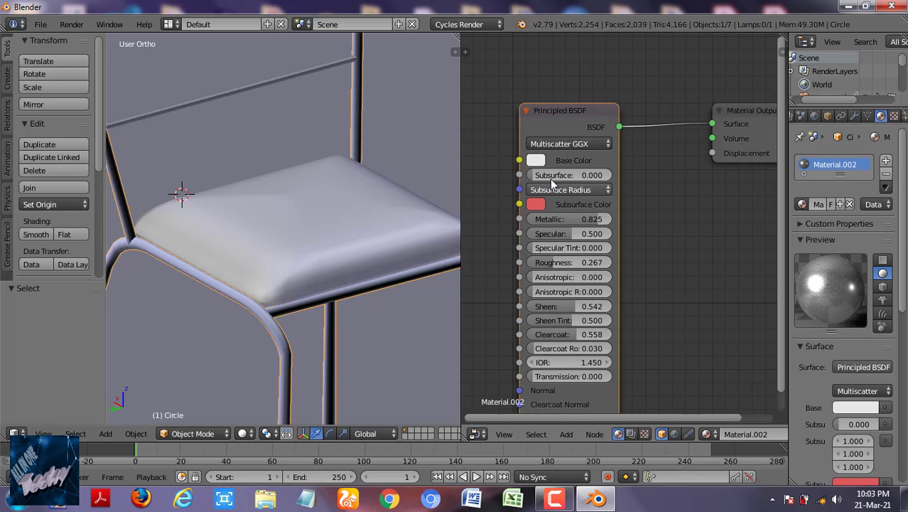
Darken Material.002's base colour to nearly black (value 0.051) and check it in rendered preview.
{"action": "left_click", "coordinate": [535, 160]}
{"action": "left_click_drag", "start_coordinate": [641, 181], "coordinate": [640, 248]}
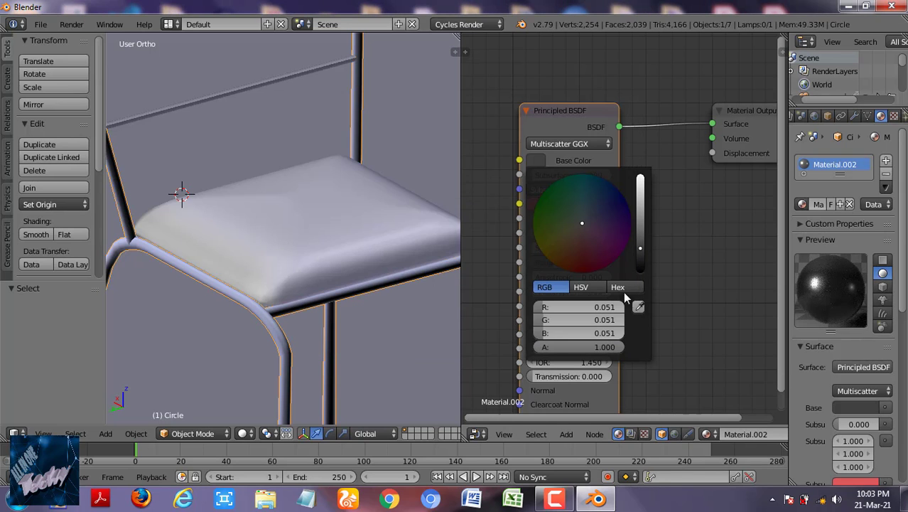
{"action": "key", "text": "shift+z"}
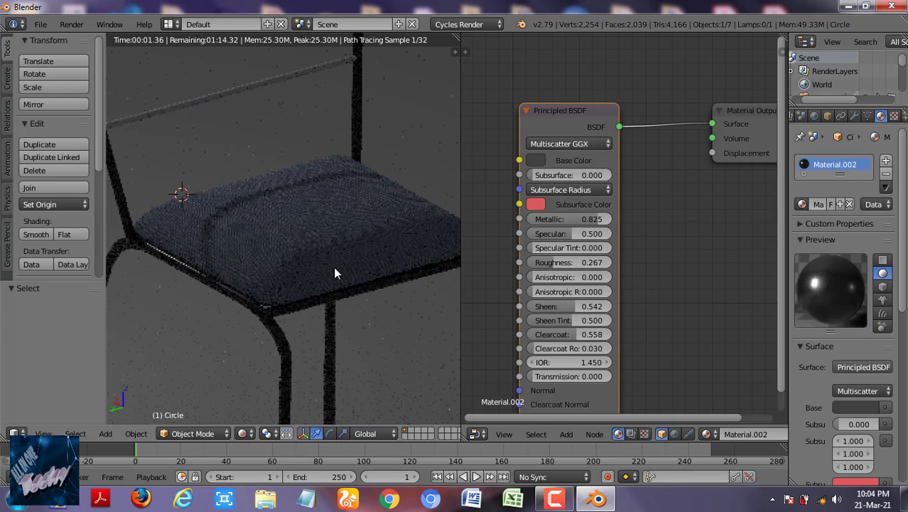
{"action": "key", "text": "shift+z"}
Assign Material.002 to the lower back rail.
{"action": "right_click", "coordinate": [206, 97]}
{"action": "left_click", "coordinate": [802, 204]}
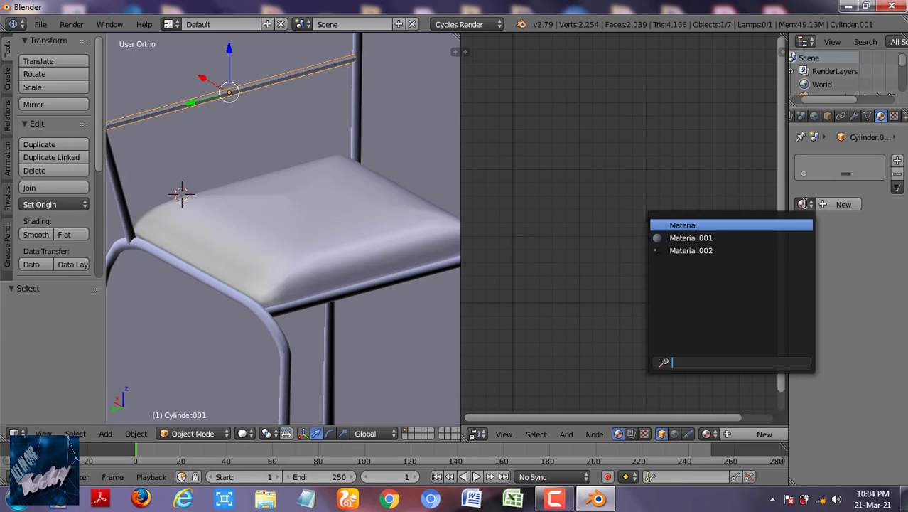
{"action": "left_click", "coordinate": [711, 249]}
{"action": "scroll", "coordinate": [582, 243], "scroll_direction": "down", "scroll_amount": 1}
{"action": "middle_click_drag", "start_coordinate": [361, 178], "coordinate": [533, 356]}
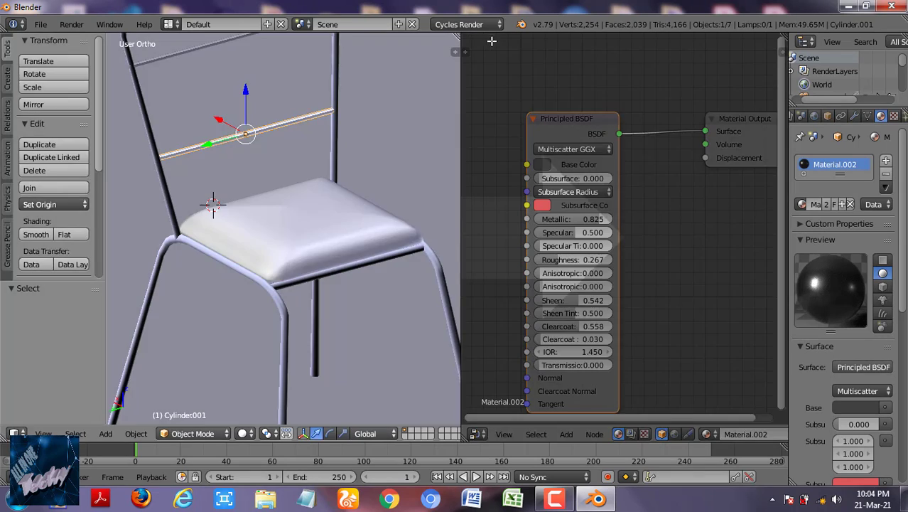
Assign Material.002 to the top back rail and check the frame in rendered preview.
{"action": "left_click_drag", "start_coordinate": [458, 33], "coordinate": [640, 107]}
{"action": "right_click", "coordinate": [365, 47]}
{"action": "left_click", "coordinate": [801, 204]}
{"action": "left_click", "coordinate": [700, 252]}
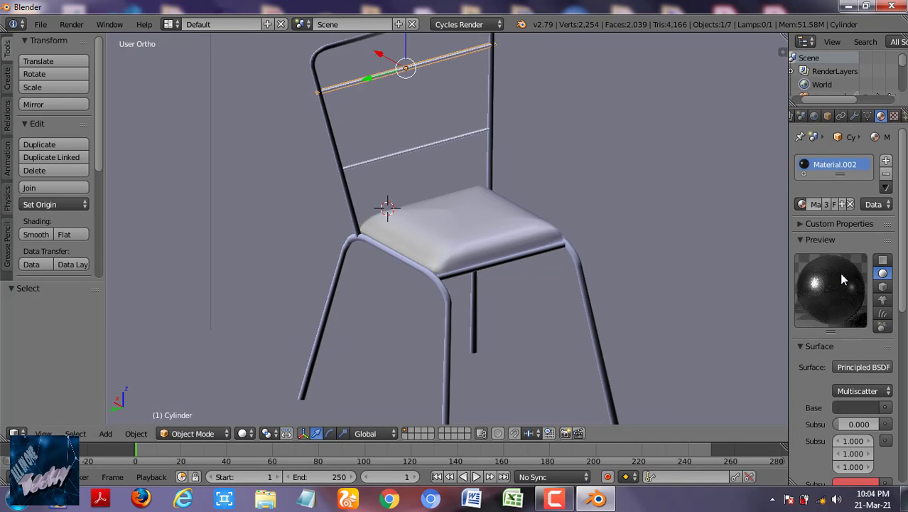
{"action": "left_click", "coordinate": [820, 239]}
{"action": "key", "text": "shift+z"}
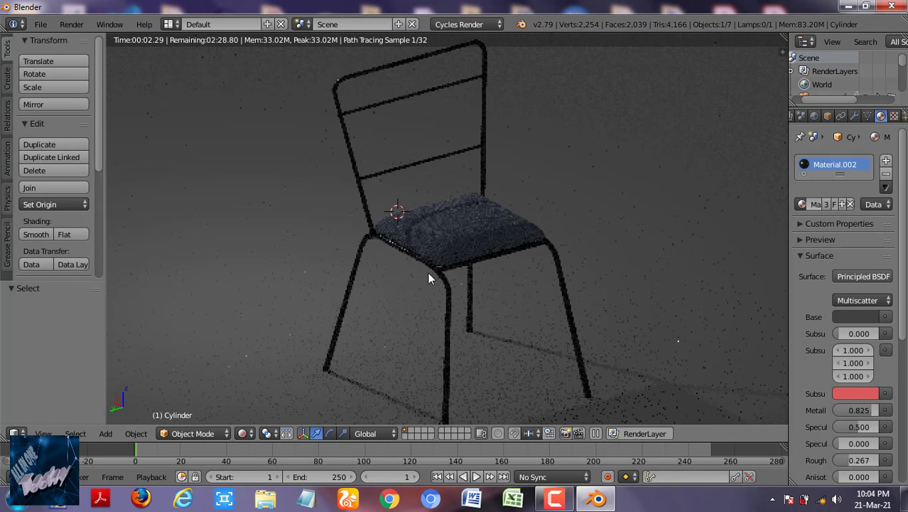
{"action": "key", "text": "shift+z"}
{"action": "key", "text": "shift+z"}
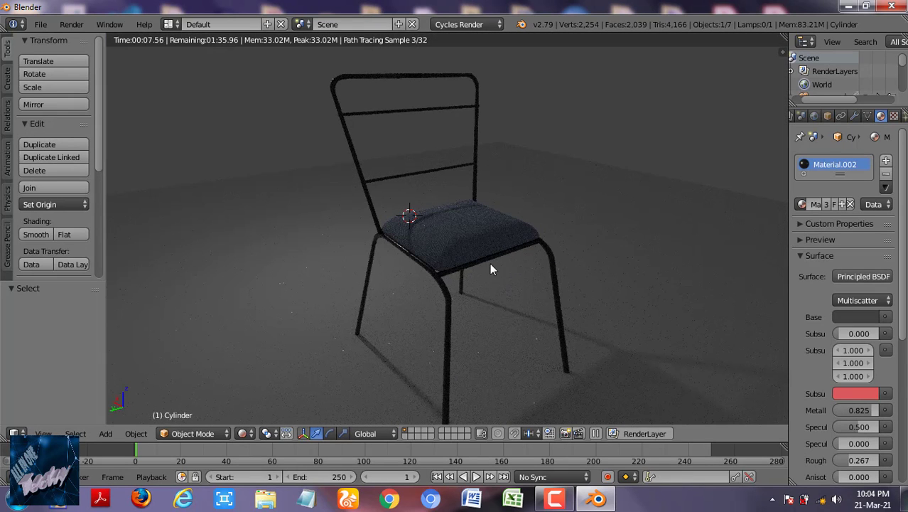
{"action": "key", "text": "shift+z"}
Select the chair frame in Edit Mode and switch to the right side view.
{"action": "middle_click_drag", "start_coordinate": [494, 255], "coordinate": [385, 255]}
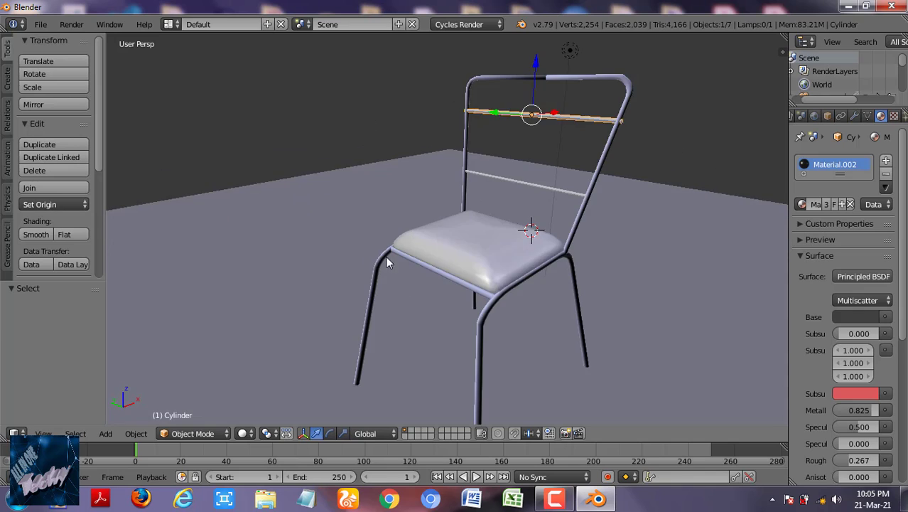
{"action": "scroll", "coordinate": [502, 312], "scroll_direction": "down", "scroll_amount": 4}
{"action": "key", "text": "a"}
{"action": "right_click", "coordinate": [432, 314]}
{"action": "mouse_move", "coordinate": [502, 312]}
{"action": "middle_mouse_down"}
{"action": "mouse_move", "coordinate": [432, 314]}
{"action": "mouse_move", "coordinate": [481, 275]}
{"action": "middle_mouse_up"}
{"action": "scroll", "coordinate": [480, 275], "scroll_direction": "up", "scroll_amount": 2}
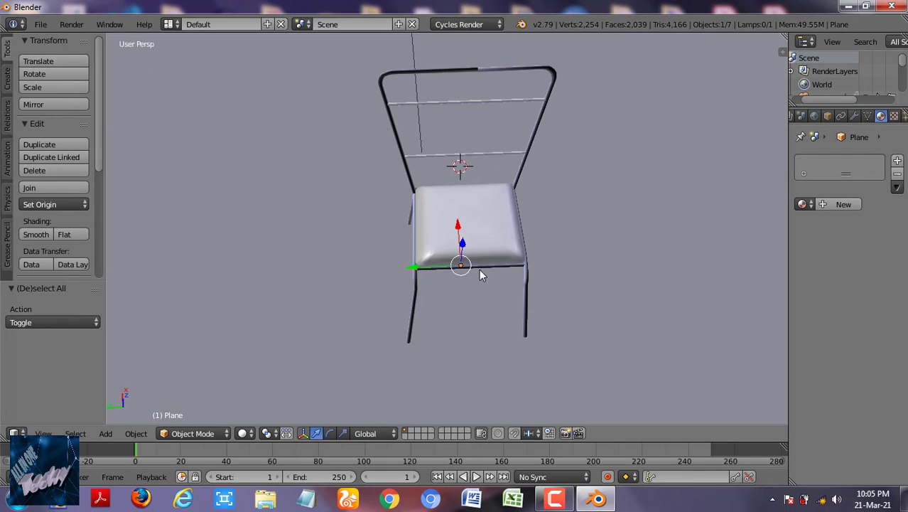
{"action": "right_click", "coordinate": [468, 71]}
{"action": "key", "text": "Tab"}
{"action": "key", "text": "KP_1"}
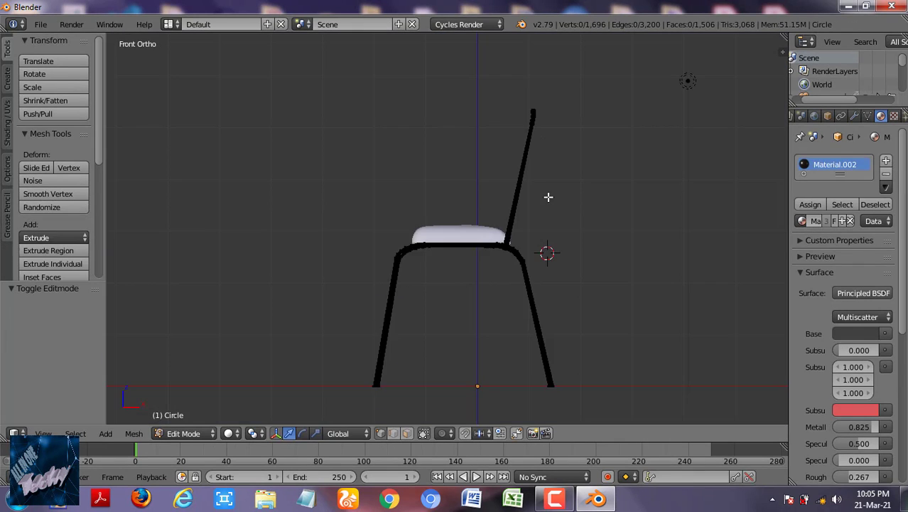
{"action": "key", "text": "KP_3"}
{"action": "scroll", "coordinate": [401, 132], "scroll_direction": "up", "scroll_amount": 3}
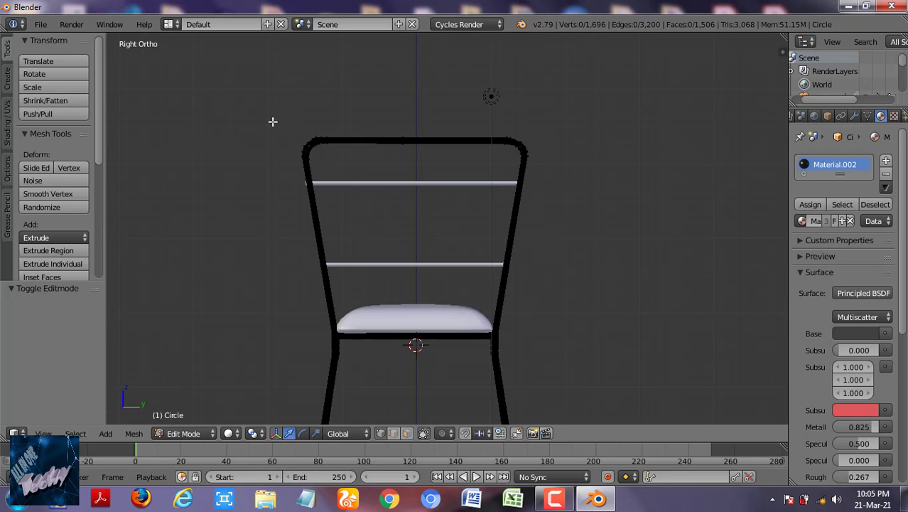
Box-select the frame's top bar, then cancel its scaling and return to Object Mode.
{"action": "right_click", "coordinate": [307, 146]}
{"action": "key", "text": "ctrl+KP_Add"}
{"action": "key", "text": "ctrl+KP_Add"}
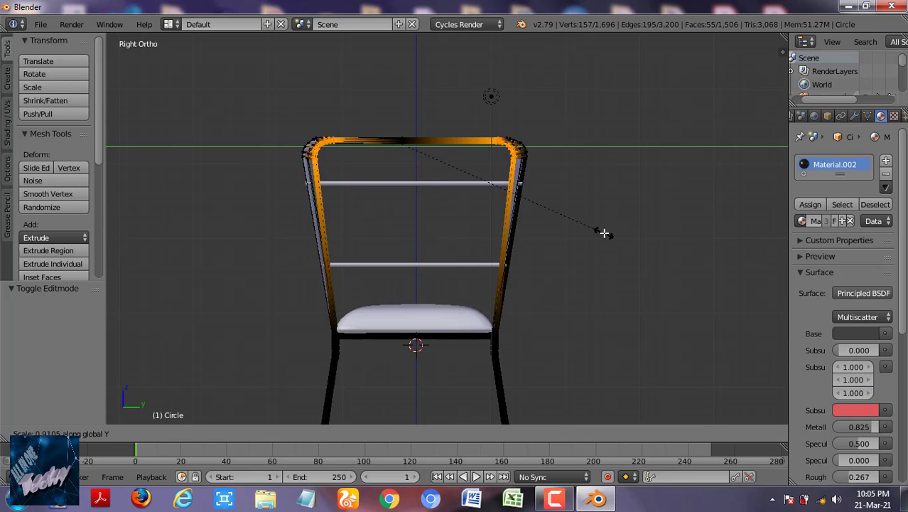
{"action": "key", "text": "ctrl+KP_Add"}
{"action": "key", "text": "a"}
{"action": "key", "text": "z"}
{"action": "key", "text": "b"}
{"action": "left_click_drag", "start_coordinate": [255, 110], "coordinate": [558, 171]}
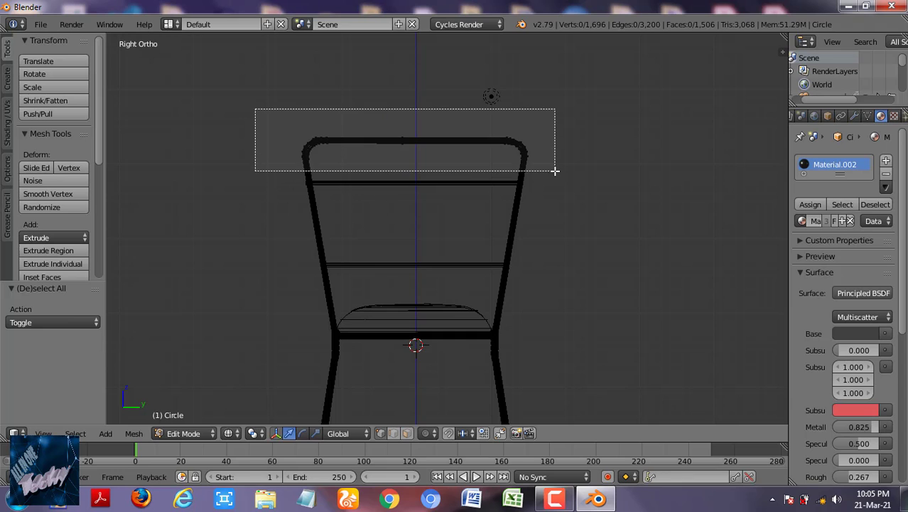
{"action": "key", "text": "s"}
{"action": "key", "text": "Escape"}
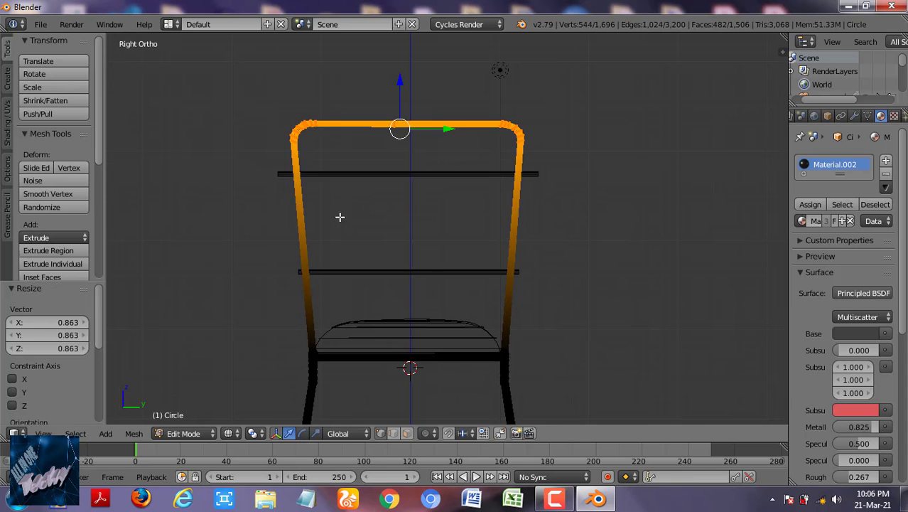
{"action": "key", "text": "Tab"}
Scale the upper and lower back rails along Y so their ends meet the frame.
{"action": "right_click", "coordinate": [344, 176]}
{"action": "key", "text": "s"}
{"action": "key", "text": "y"}
{"action": "left_click", "coordinate": [587, 295]}
{"action": "right_click", "coordinate": [517, 274]}
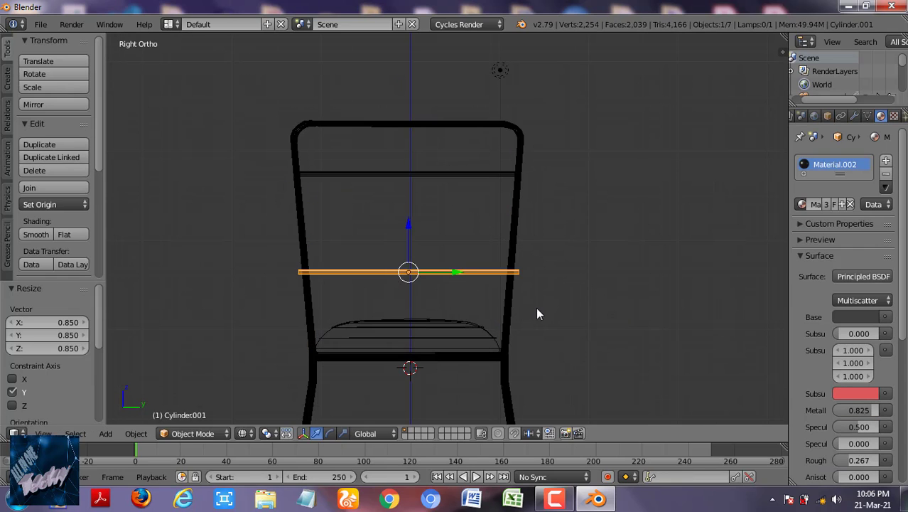
{"action": "key", "text": "s"}
{"action": "key", "text": "y"}
{"action": "key", "text": "Escape"}
{"action": "scroll", "coordinate": [483, 292], "scroll_direction": "up", "scroll_amount": 3}
{"action": "key", "text": "s"}
{"action": "key", "text": "y"}
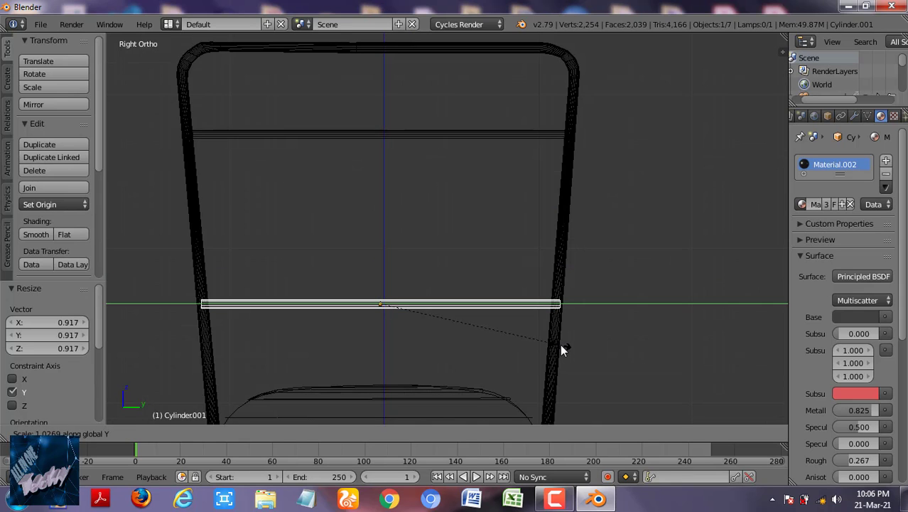
{"action": "left_click", "coordinate": [560, 344]}
Select the upper rail and check the chair from the front in rendered preview.
{"action": "right_click", "coordinate": [426, 134]}
{"action": "mouse_move", "coordinate": [435, 197]}
{"action": "middle_mouse_down"}
{"action": "mouse_move", "coordinate": [446, 300]}
{"action": "mouse_move", "coordinate": [491, 285]}
{"action": "middle_mouse_up"}
{"action": "key", "text": "shift+z"}
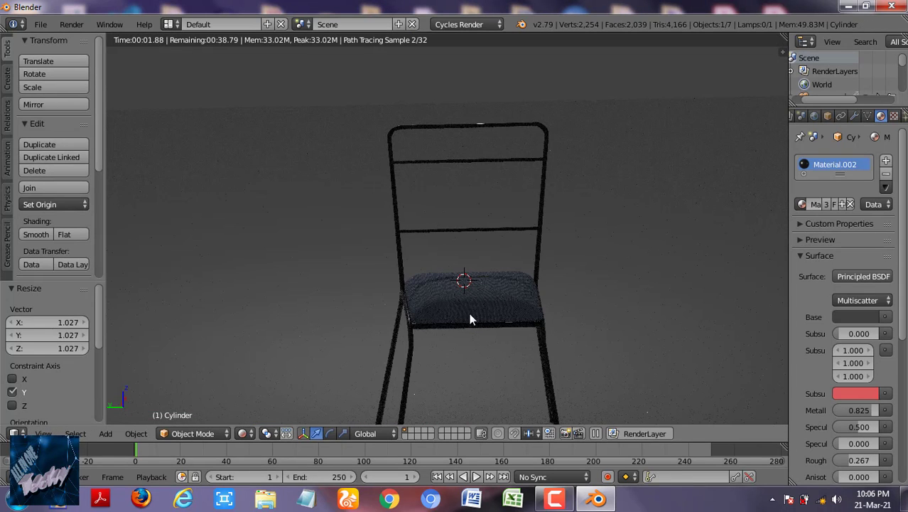
{"action": "key", "text": "shift+z"}
Apply rotation and scale to both back rails.
{"action": "key", "text": "KP_Decimal"}
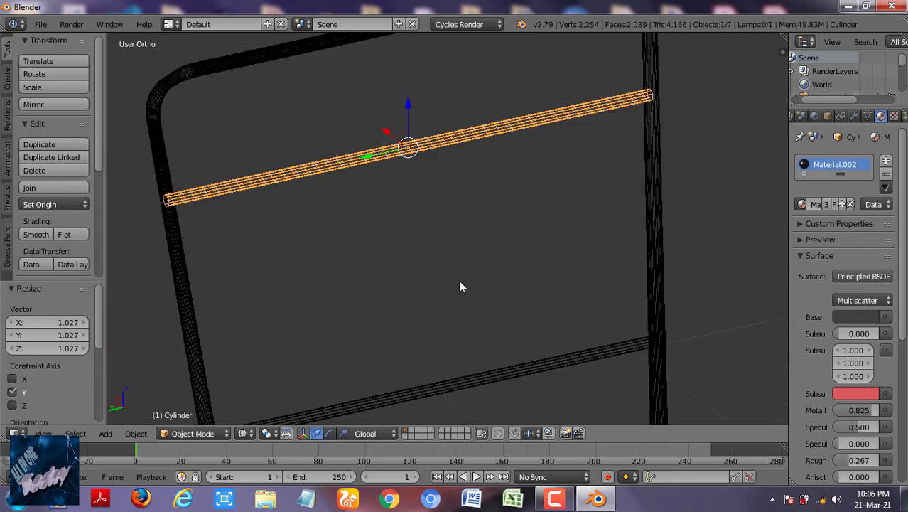
{"action": "key", "text": "shift+z"}
{"action": "key", "text": "shift+z"}
{"action": "right_click", "coordinate": [442, 390], "text": "shift"}
{"action": "key", "text": "ctrl+a"}
{"action": "left_click", "coordinate": [409, 342]}
{"action": "key", "text": "shift+z"}
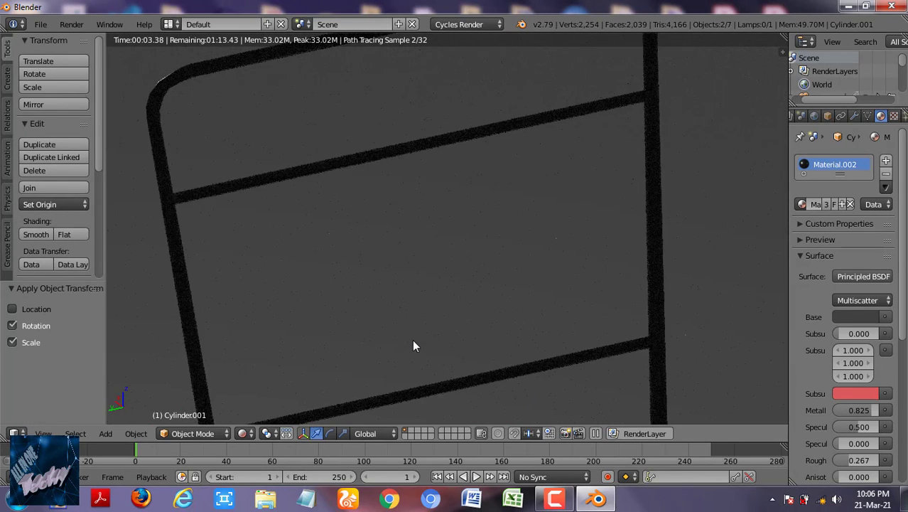
{"action": "key", "text": "shift+z"}
{"action": "middle_click_drag", "start_coordinate": [412, 339], "coordinate": [500, 316]}
{"action": "key", "text": "KP_Decimal"}
Add 7 loop cuts along the upper rail and shade it smooth.
{"action": "right_click", "coordinate": [433, 200]}
{"action": "key", "text": "KP_Decimal"}
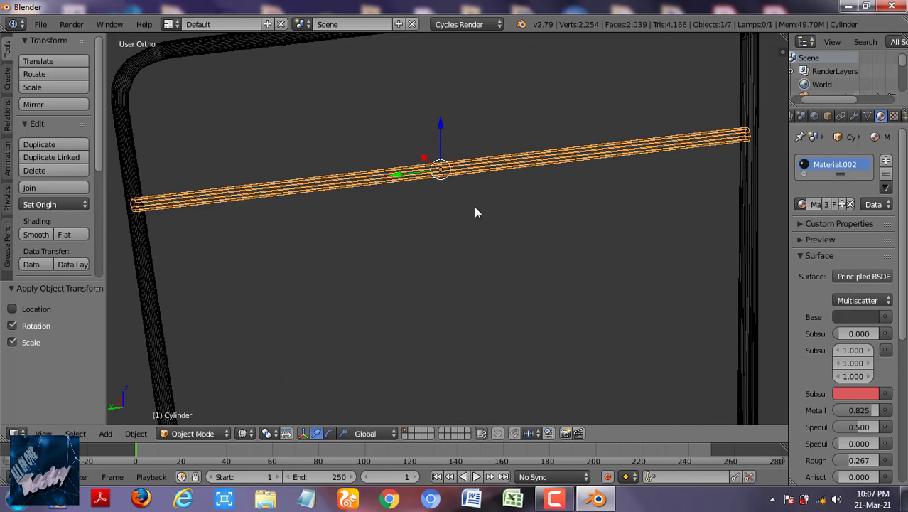
{"action": "key", "text": "Tab"}
{"action": "key", "text": "ctrl+r"}
{"action": "left_click", "coordinate": [440, 200]}
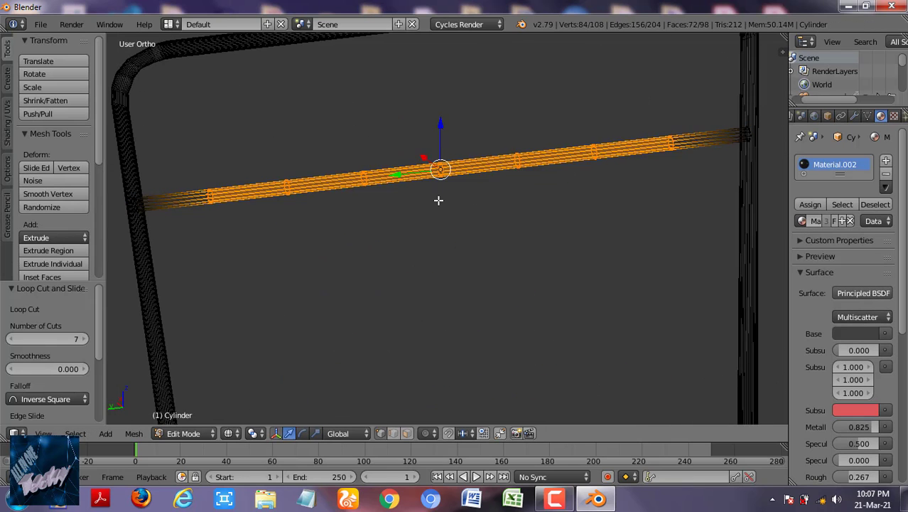
{"action": "scroll", "coordinate": [398, 205], "scroll_direction": "down", "scroll_amount": 5, "text": "shift"}
{"action": "key", "text": "Tab"}
{"action": "left_click", "coordinate": [31, 235]}
Add six loop cuts along the lower rail and preview it rendered.
{"action": "right_click", "coordinate": [427, 333]}
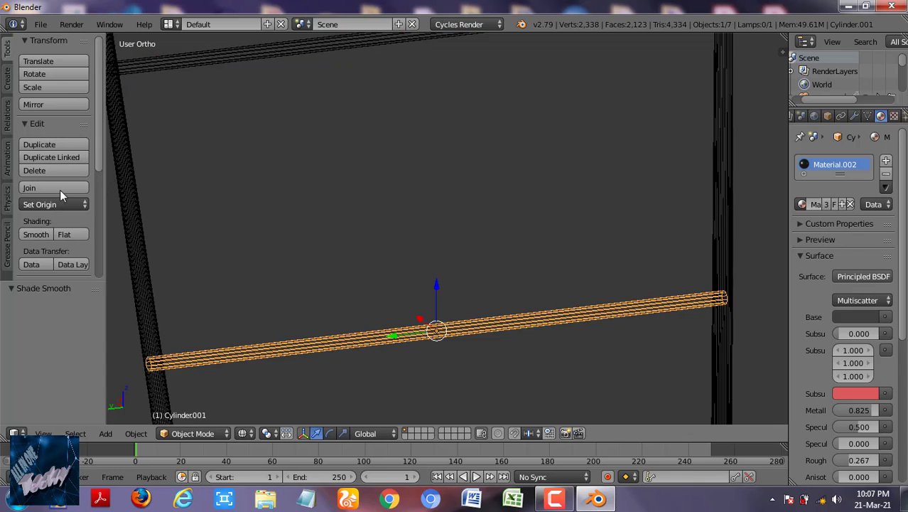
{"action": "key", "text": "Tab"}
{"action": "key", "text": "ctrl+r"}
{"action": "scroll", "coordinate": [480, 340], "scroll_direction": "up", "scroll_amount": 5}
{"action": "left_click", "coordinate": [481, 341]}
{"action": "key", "text": "shift+z"}
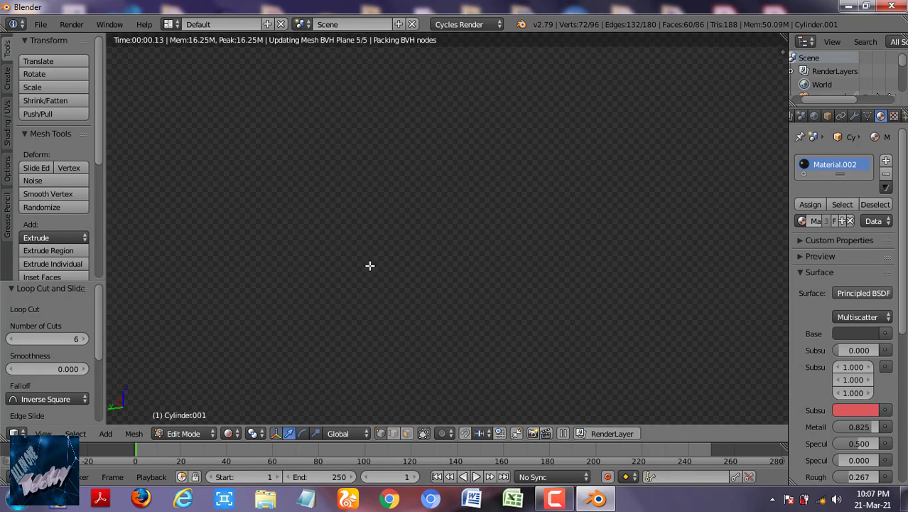
{"action": "key", "text": "Tab"}
{"action": "key", "text": "shift+z"}
Return to solid shading and select the floor plane.
{"action": "scroll", "coordinate": [369, 262], "scroll_direction": "down", "scroll_amount": 4}
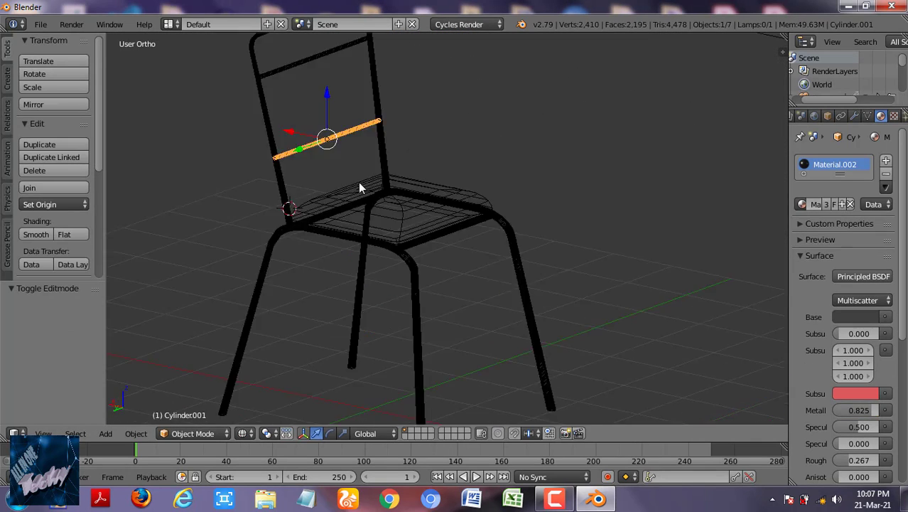
{"action": "scroll", "coordinate": [359, 186], "scroll_direction": "down", "scroll_amount": 2}
{"action": "key", "text": "z"}
{"action": "middle_click_drag", "start_coordinate": [364, 237], "coordinate": [517, 235]}
{"action": "right_click", "coordinate": [518, 235]}
{"action": "mouse_move", "coordinate": [597, 499]}
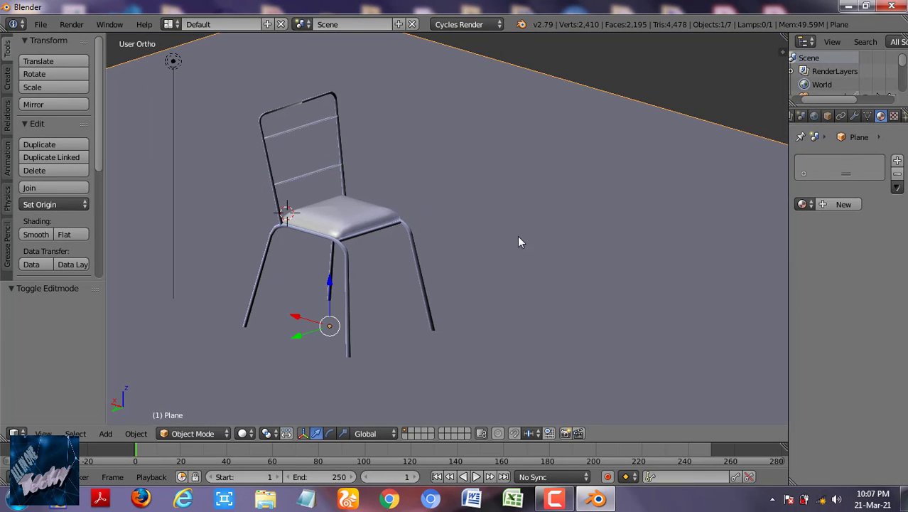
Create a new floor material and split the viewport to show a Node Editor.
{"action": "left_click", "coordinate": [868, 206]}
{"action": "right_click", "coordinate": [507, 441]}
{"action": "left_click", "coordinate": [526, 419]}
{"action": "left_click", "coordinate": [478, 285]}
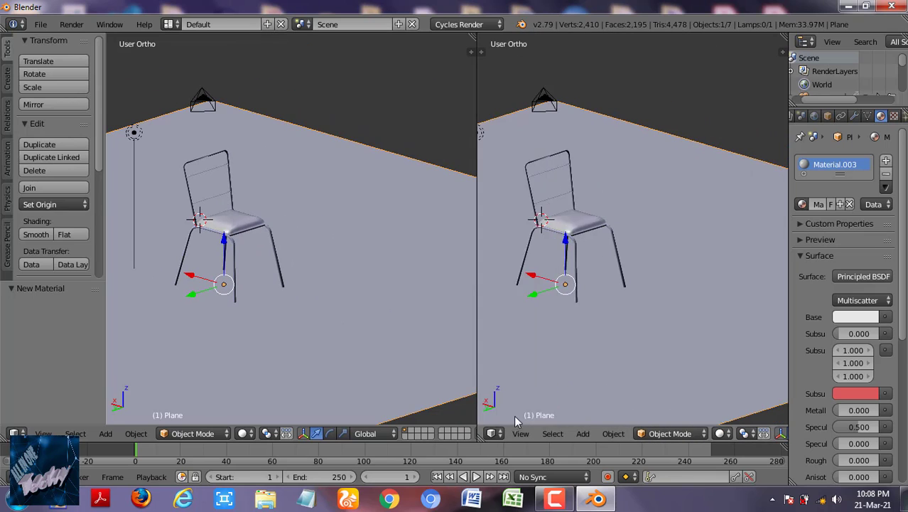
{"action": "left_click", "coordinate": [489, 434]}
{"action": "left_click", "coordinate": [517, 292]}
Run Principled Texture Setup with five maps from Desktop\Tiles05\REGULAR\3K.
{"action": "key", "text": "ctrl+shift+t"}
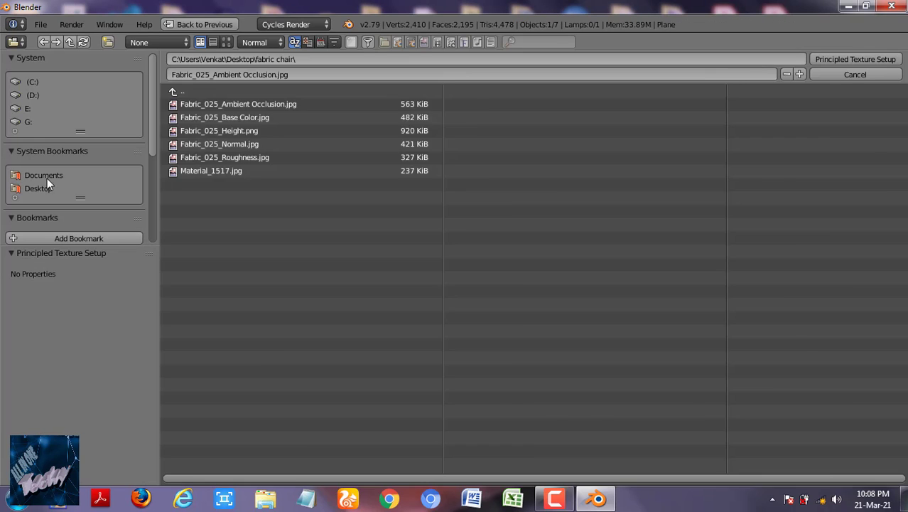
{"action": "left_click", "coordinate": [39, 189]}
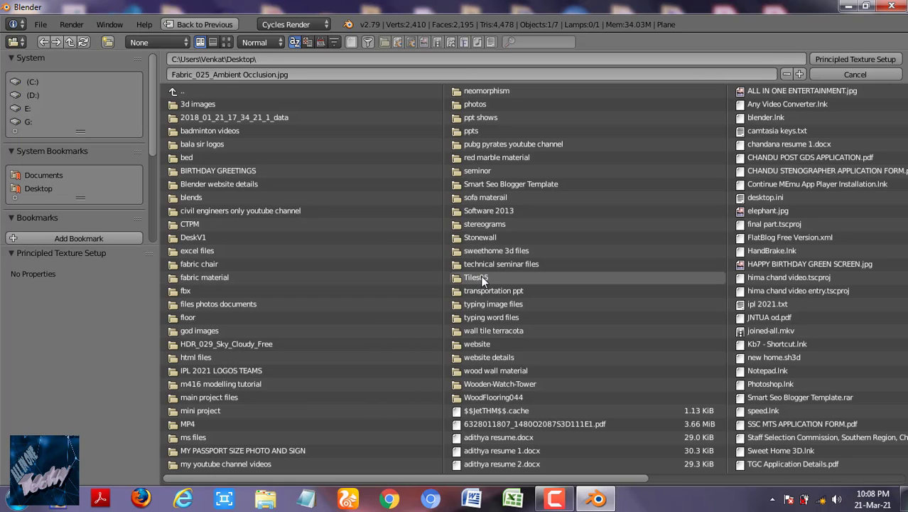
{"action": "left_click", "coordinate": [480, 396]}
{"action": "key", "text": "BackSpace"}
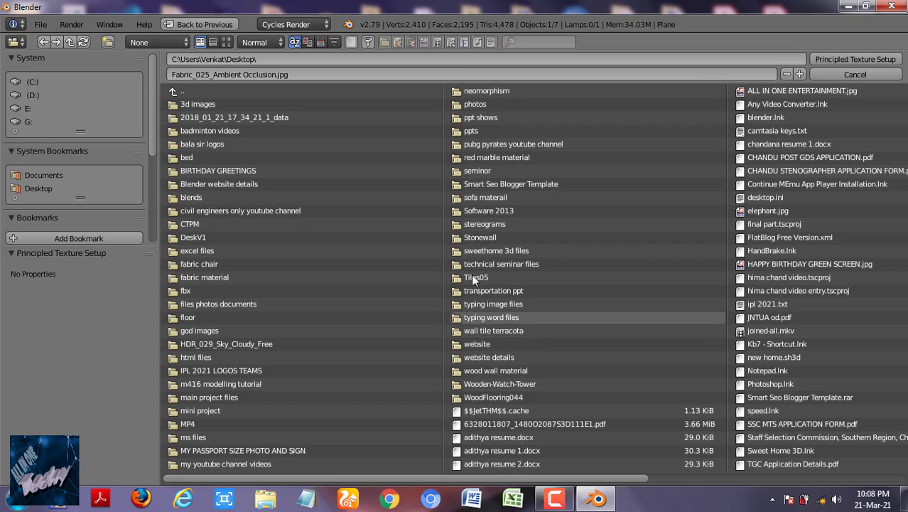
{"action": "left_click", "coordinate": [472, 278]}
{"action": "left_click", "coordinate": [192, 117]}
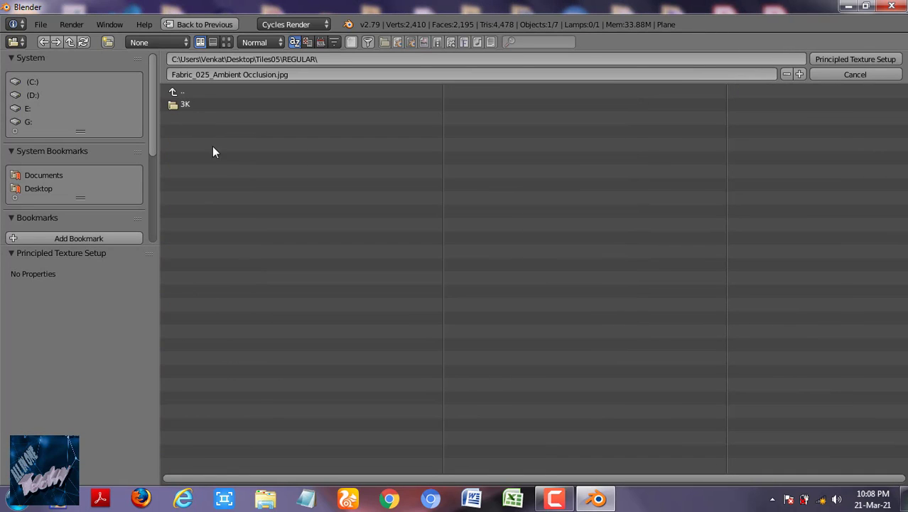
{"action": "left_click", "coordinate": [184, 105]}
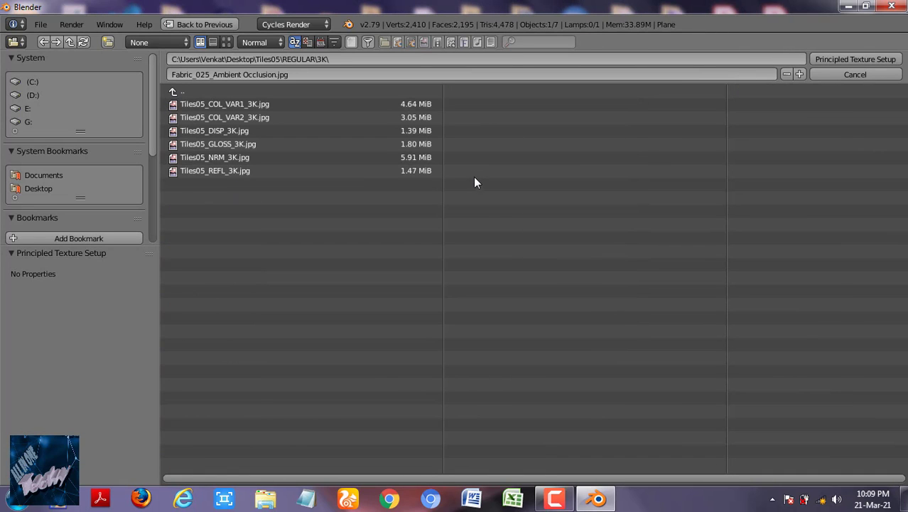
{"action": "left_click_drag", "start_coordinate": [463, 162], "coordinate": [249, 102]}
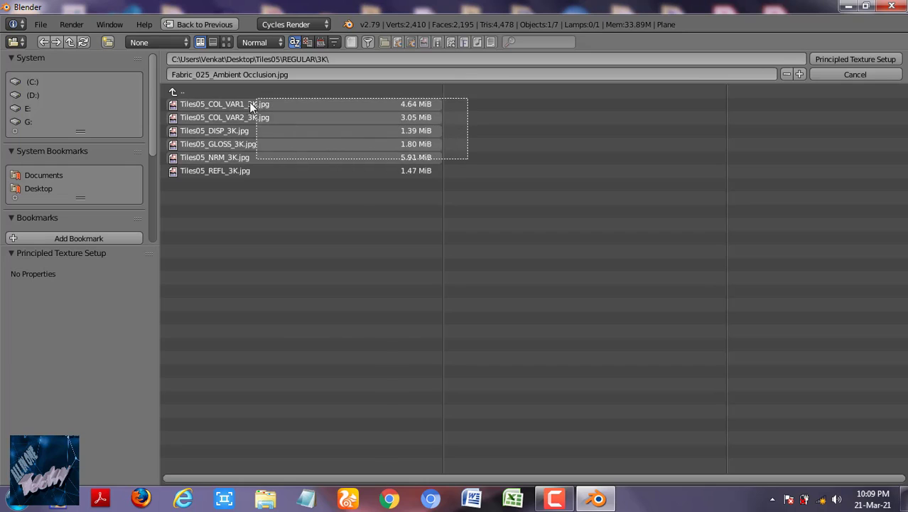
{"action": "left_click", "coordinate": [846, 59]}
{"action": "left_click", "coordinate": [800, 240]}
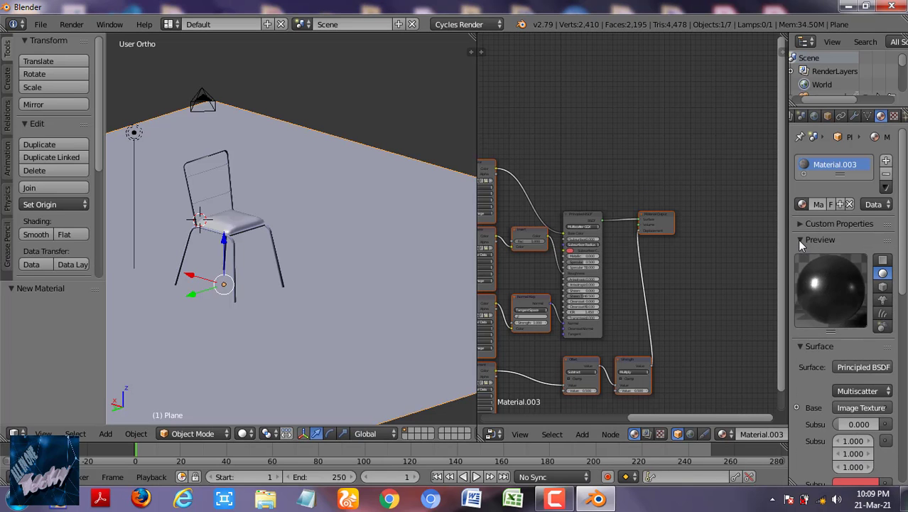
Inspect the floor's texture nodes, checking the normal map's repeat setting.
{"action": "left_click", "coordinate": [800, 240]}
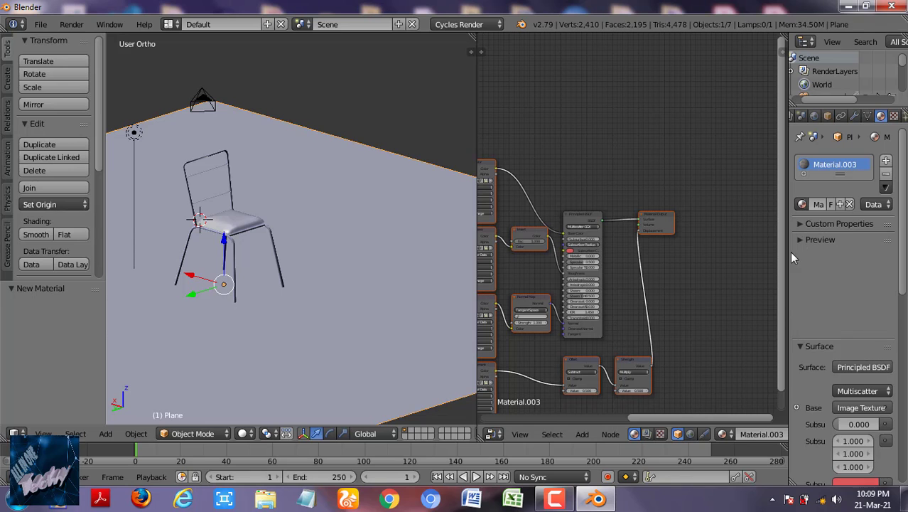
{"action": "key", "text": "Home"}
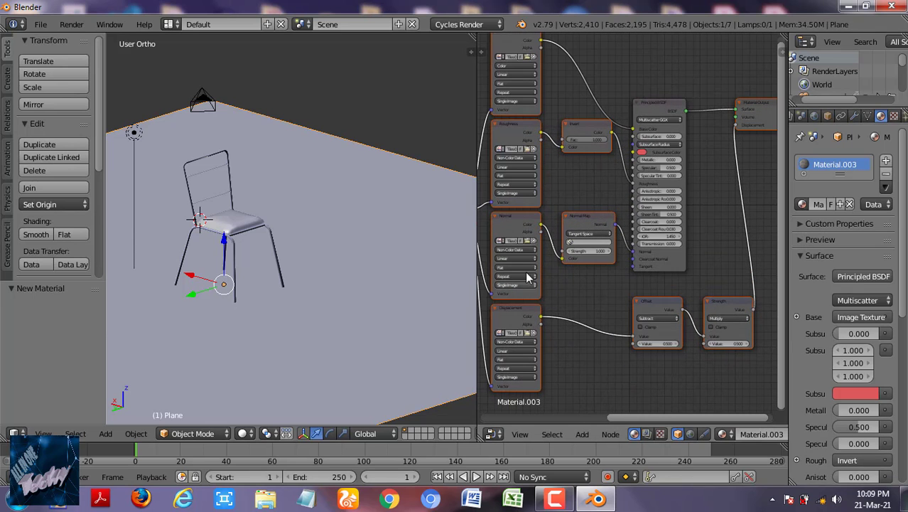
{"action": "left_click", "coordinate": [529, 277]}
{"action": "scroll", "coordinate": [569, 213], "scroll_direction": "up", "scroll_amount": 2}
{"action": "scroll", "coordinate": [622, 174], "scroll_direction": "down", "scroll_amount": 3}
{"action": "middle_click_drag", "start_coordinate": [622, 174], "coordinate": [568, 289]}
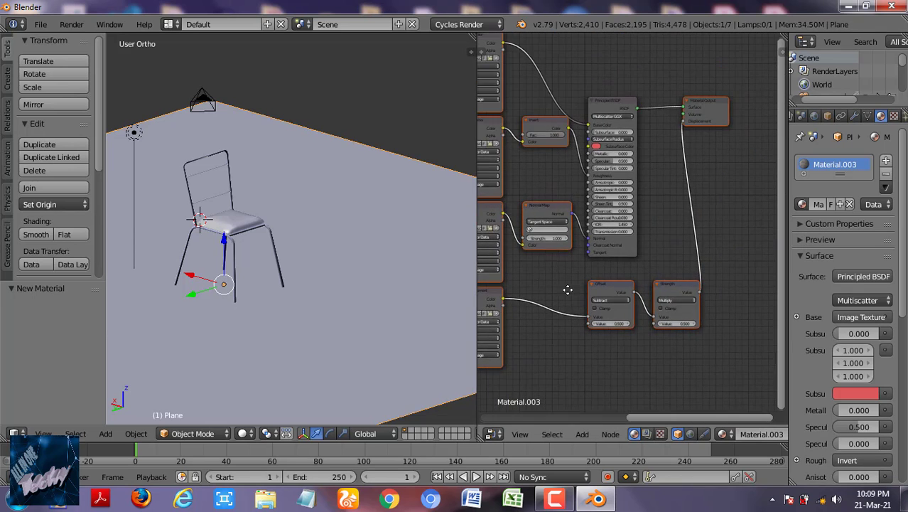
Apply the floor plane's rotation and scale, then Smart UV Project it and preview rendered.
{"action": "key", "text": "Tab"}
{"action": "key", "text": "u"}
{"action": "key", "text": "Escape"}
{"action": "key", "text": "Tab"}
{"action": "key", "text": "ctrl+a"}
{"action": "left_click", "coordinate": [358, 228]}
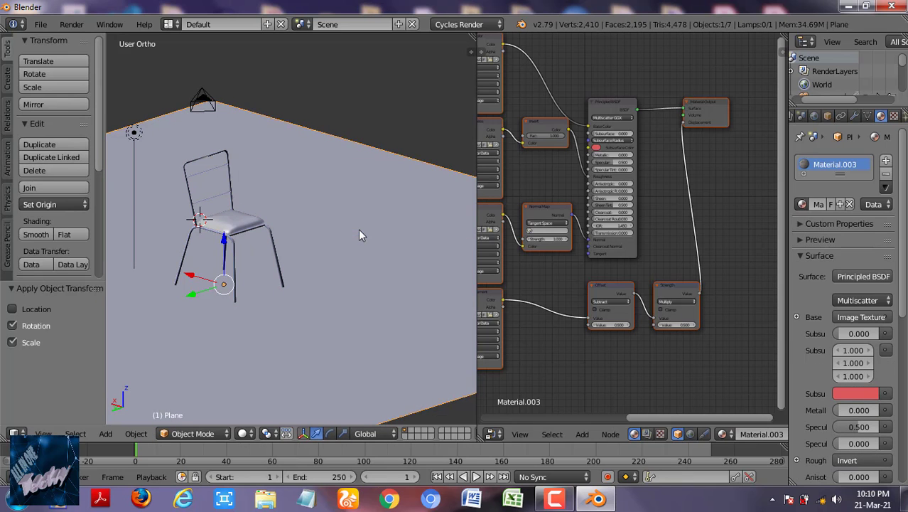
{"action": "key", "text": "Tab"}
{"action": "key", "text": "u"}
{"action": "left_click", "coordinate": [358, 241]}
{"action": "left_click", "coordinate": [425, 324]}
{"action": "key", "text": "shift+z"}
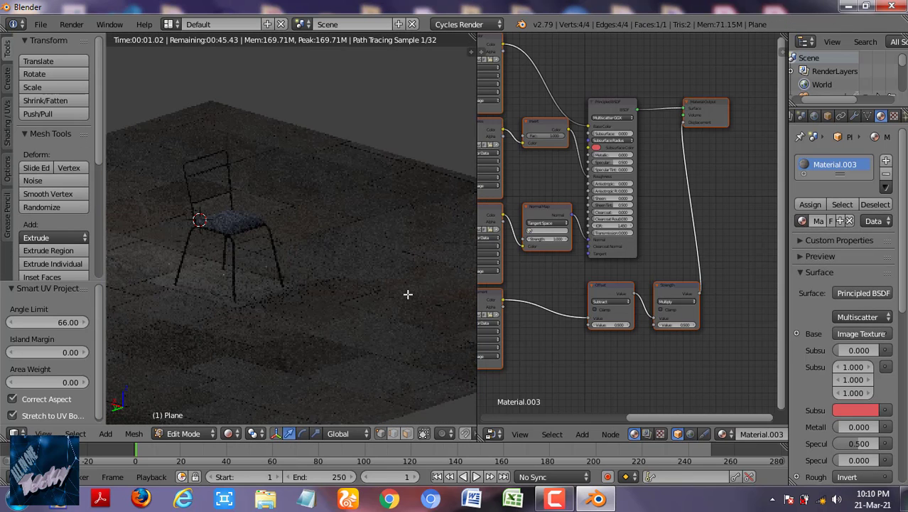
{"action": "key", "text": "shift+z"}
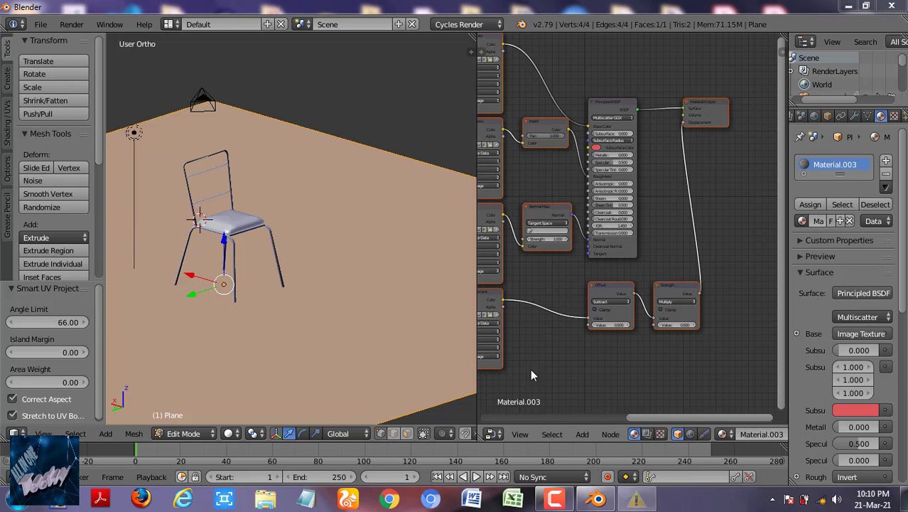
Close the node editor and frame the chair through the camera with Lock Camera to View.
{"action": "left_click_drag", "start_coordinate": [477, 425], "coordinate": [486, 300]}
{"action": "scroll", "coordinate": [484, 275], "scroll_direction": "up", "scroll_amount": 3}
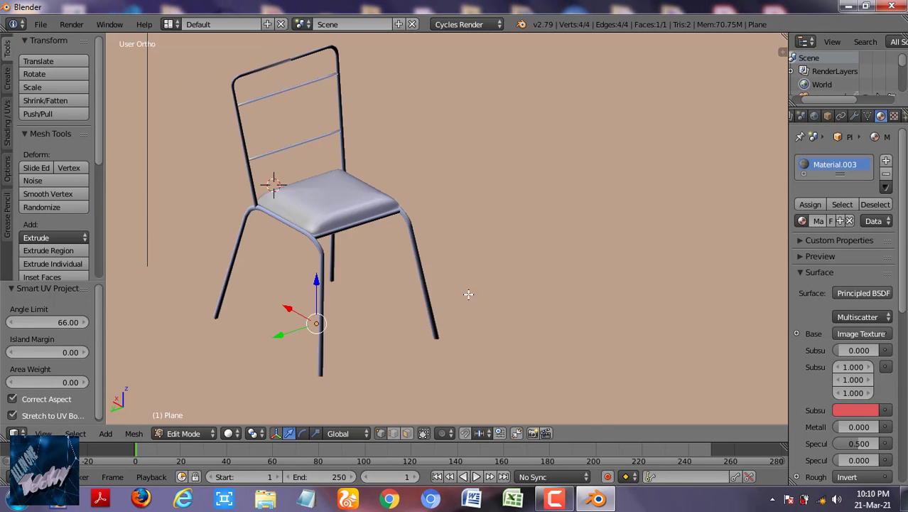
{"action": "key", "text": "KP_0"}
{"action": "key", "text": "n"}
{"action": "left_click", "coordinate": [680, 362]}
{"action": "mouse_move", "coordinate": [498, 284]}
{"action": "middle_mouse_down"}
{"action": "mouse_move", "coordinate": [470, 263]}
{"action": "mouse_move", "coordinate": [416, 247]}
{"action": "mouse_move", "coordinate": [426, 243]}
{"action": "mouse_move", "coordinate": [406, 256]}
{"action": "middle_mouse_up"}
Duplicate the chair and move the copy along Y, then -3 sideways along X.
{"action": "key", "text": "a"}
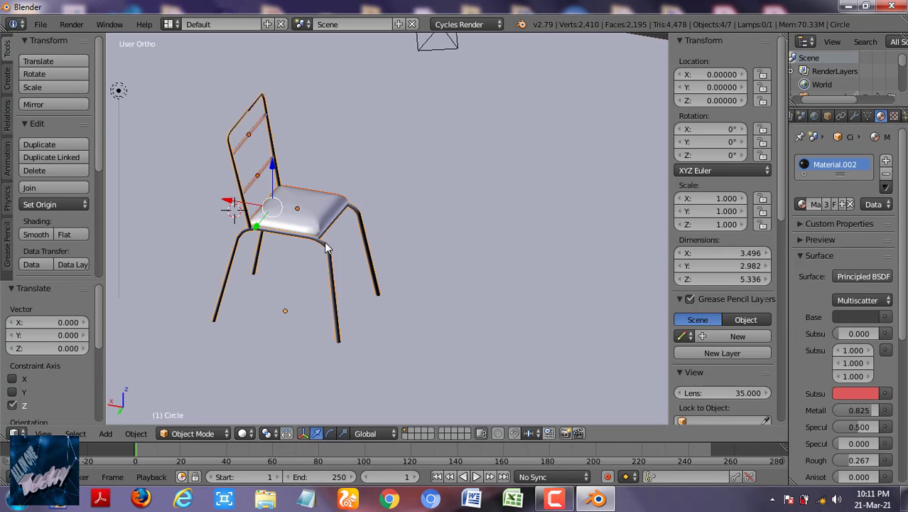
{"action": "key", "text": "shift+d"}
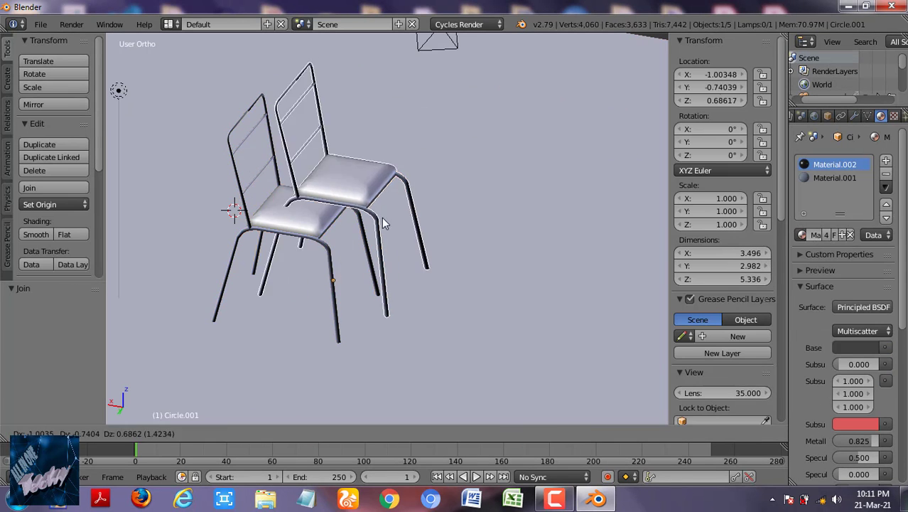
{"action": "key", "text": "Escape"}
{"action": "key", "text": "g"}
{"action": "key", "text": "y"}
{"action": "left_click", "coordinate": [320, 215]}
{"action": "key", "text": "g"}
{"action": "key", "text": "x"}
{"action": "left_click", "coordinate": [421, 249]}
Turn the copied chair about -104° on Z and nudge it along X.
{"action": "middle_click_drag", "start_coordinate": [420, 249], "coordinate": [573, 310]}
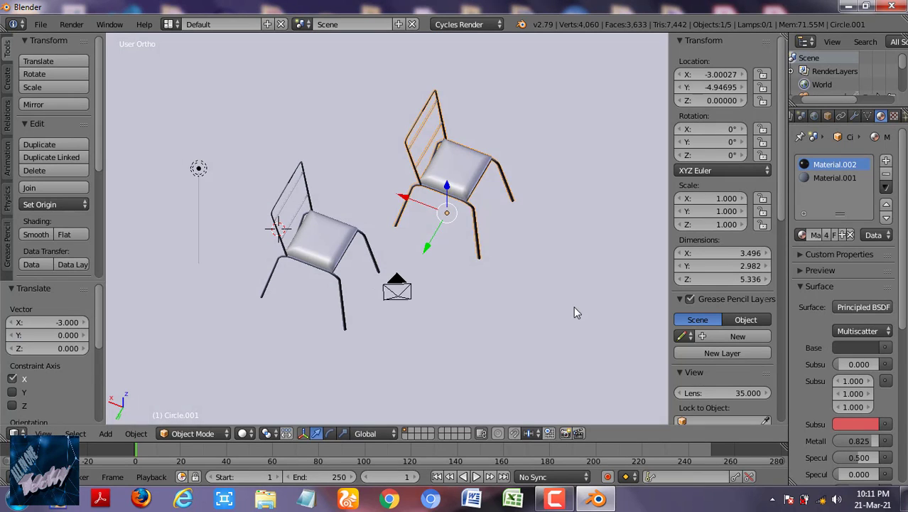
{"action": "key", "text": "r"}
{"action": "key", "text": "z"}
{"action": "left_click", "coordinate": [441, 325]}
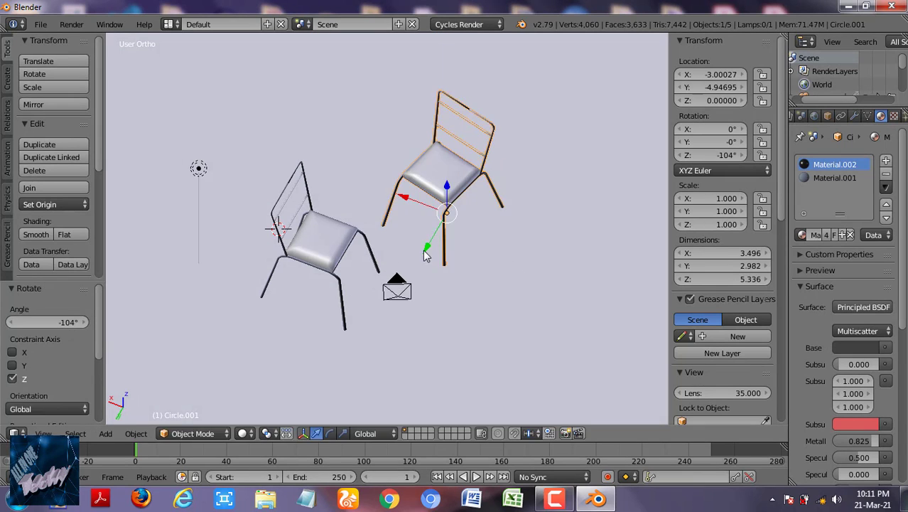
{"action": "key", "text": "g"}
{"action": "key", "text": "x"}
{"action": "left_click", "coordinate": [465, 259]}
Shift the copied chair along Y and turn it further around Z.
{"action": "key", "text": "g"}
{"action": "key", "text": "y"}
{"action": "left_click", "coordinate": [439, 253]}
{"action": "key", "text": "r"}
{"action": "key", "text": "z"}
{"action": "left_click", "coordinate": [509, 316]}
Through the camera view, fine-tune the copy's position and facing angle, checking a rendered preview.
{"action": "key", "text": "KP_0"}
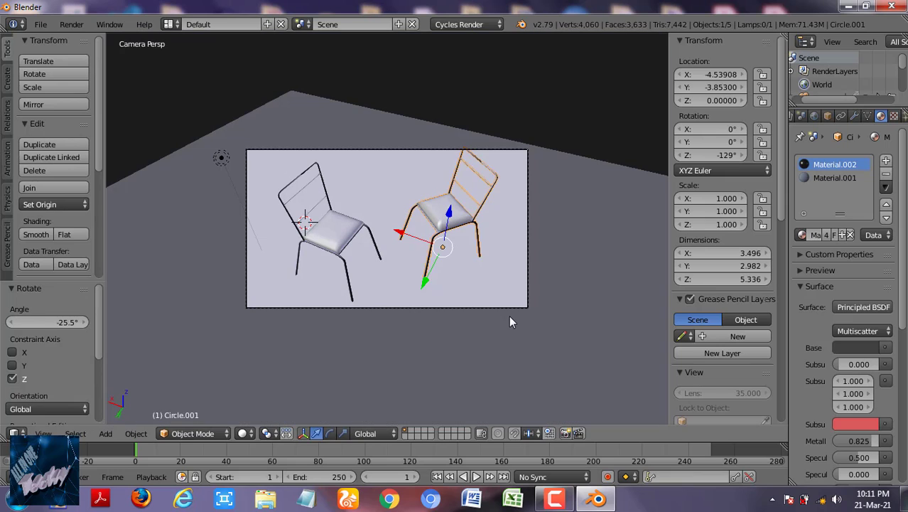
{"action": "key", "text": "g"}
{"action": "key", "text": "y"}
{"action": "key", "text": "x"}
{"action": "left_click", "coordinate": [423, 290]}
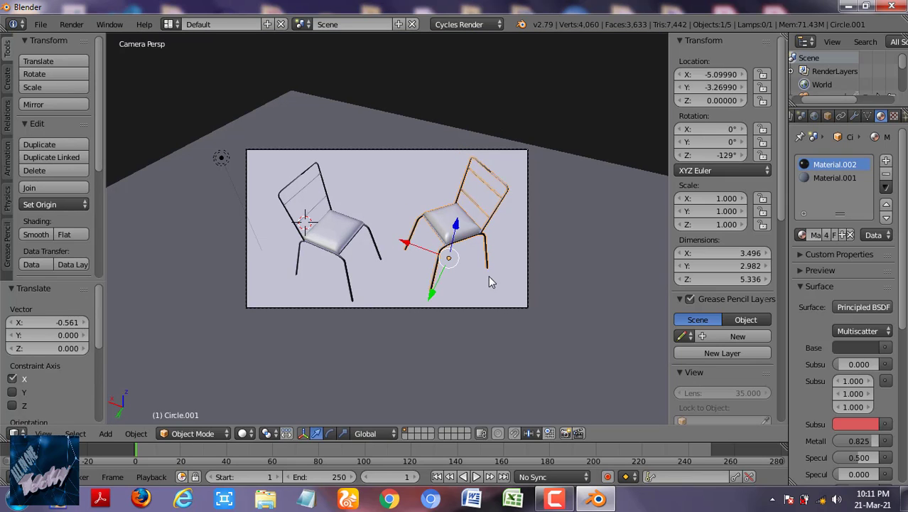
{"action": "key", "text": "r"}
{"action": "key", "text": "z"}
{"action": "left_click", "coordinate": [548, 231]}
{"action": "key", "text": "shift+z"}
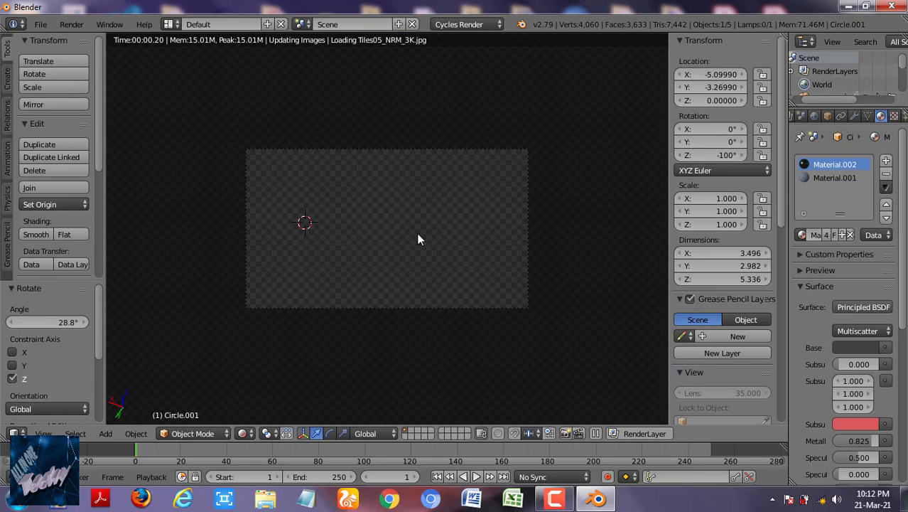
{"action": "key", "text": "shift+z"}
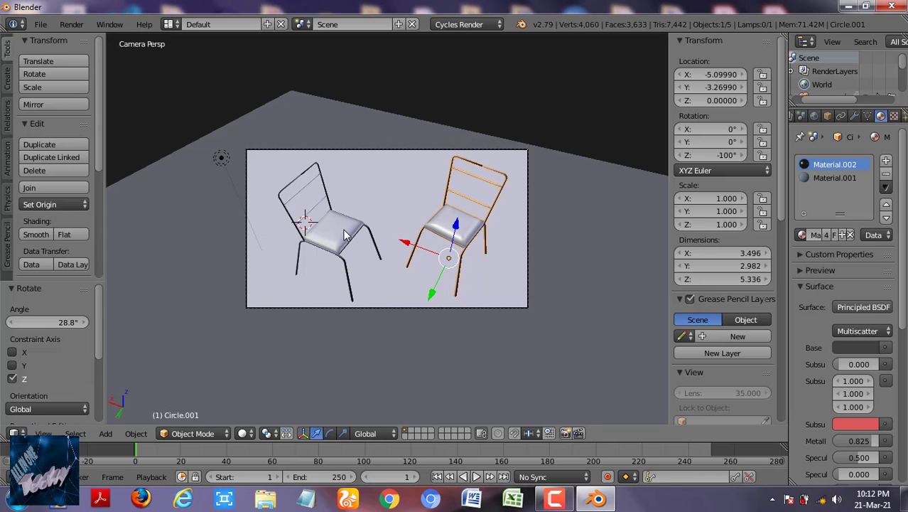
Select both chairs and move them vertically toward the floor, checking contact in rendered preview.
{"action": "middle_click_drag", "start_coordinate": [335, 305], "coordinate": [374, 241]}
{"action": "scroll", "coordinate": [374, 242], "scroll_direction": "up", "scroll_amount": 3}
{"action": "right_click", "coordinate": [385, 220], "text": "shift"}
{"action": "key", "text": "g"}
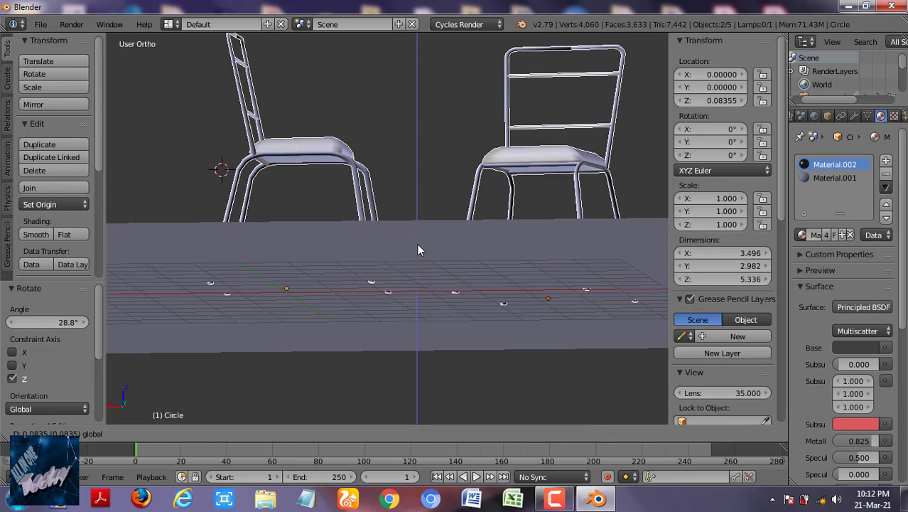
{"action": "key", "text": "z"}
{"action": "left_click", "coordinate": [417, 236]}
{"action": "scroll", "coordinate": [441, 270], "scroll_direction": "up", "scroll_amount": 3}
{"action": "scroll", "coordinate": [462, 299], "scroll_direction": "up", "scroll_amount": 3}
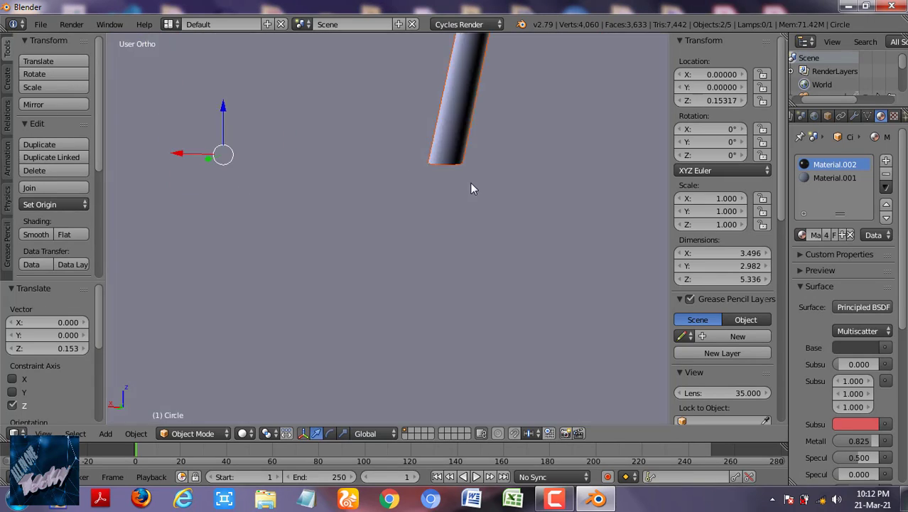
{"action": "key", "text": "shift+z"}
{"action": "key", "text": "shift+z"}
Lower the original chair 0.032 on Z so its legs rest on the floor.
{"action": "key", "text": "g"}
{"action": "key", "text": "z"}
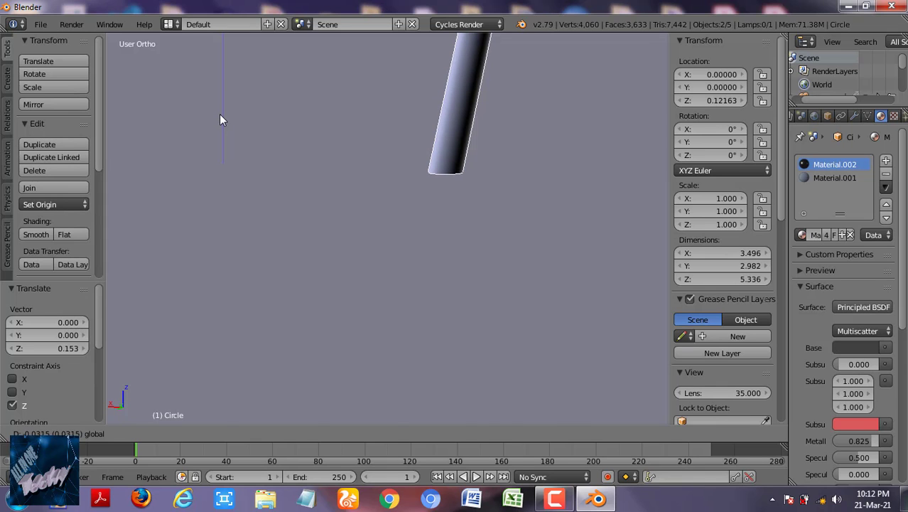
{"action": "left_click", "coordinate": [220, 121]}
{"action": "key", "text": "shift+z"}
{"action": "key", "text": "shift+z"}
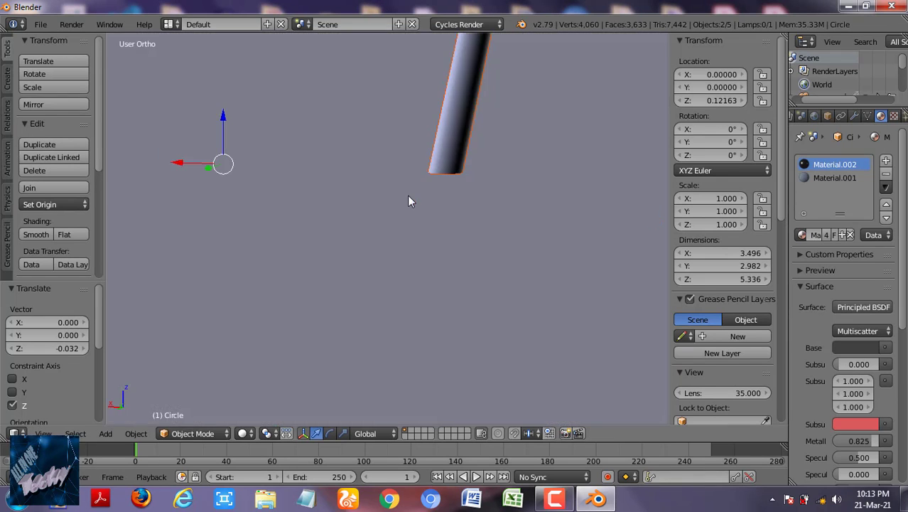
{"action": "scroll", "coordinate": [408, 197], "scroll_direction": "down", "scroll_amount": 5}
{"action": "right_click", "coordinate": [238, 128]}
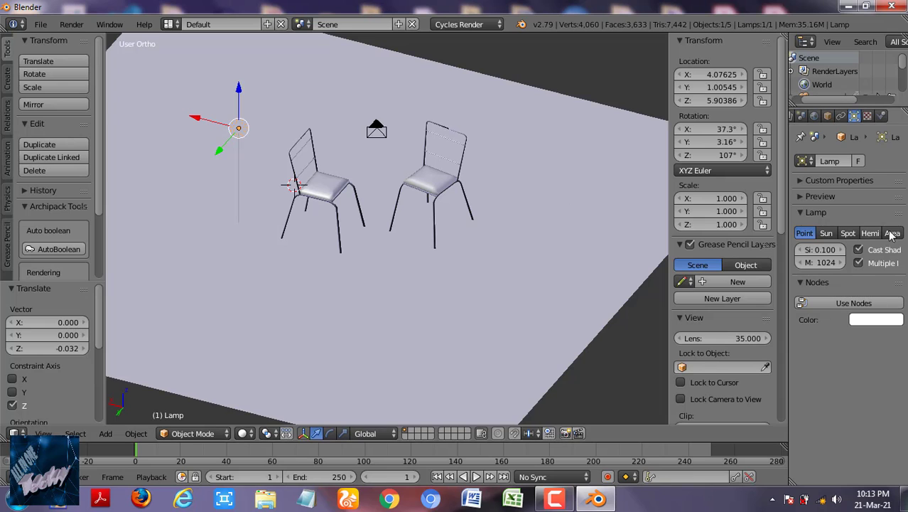
Replace the old lamp with a Spot lamp raised high above the chairs (Z 21.3).
{"action": "key", "text": "x"}
{"action": "left_click", "coordinate": [519, 171]}
{"action": "key", "text": "shift+a"}
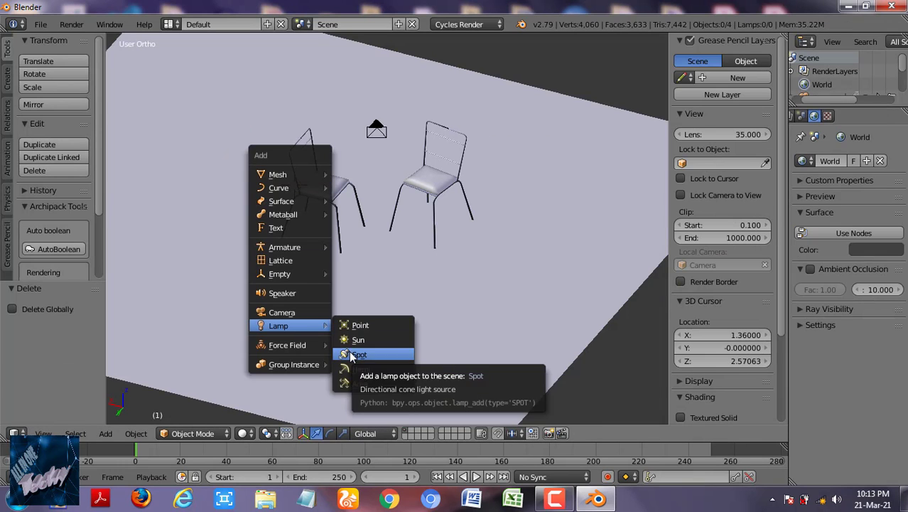
{"action": "left_click", "coordinate": [359, 354]}
{"action": "left_click_drag", "start_coordinate": [317, 146], "coordinate": [320, 32]}
{"action": "middle_click_drag", "start_coordinate": [323, 32], "coordinate": [326, 99], "text": "shift"}
{"action": "left_click_drag", "start_coordinate": [327, 100], "coordinate": [327, 28]}
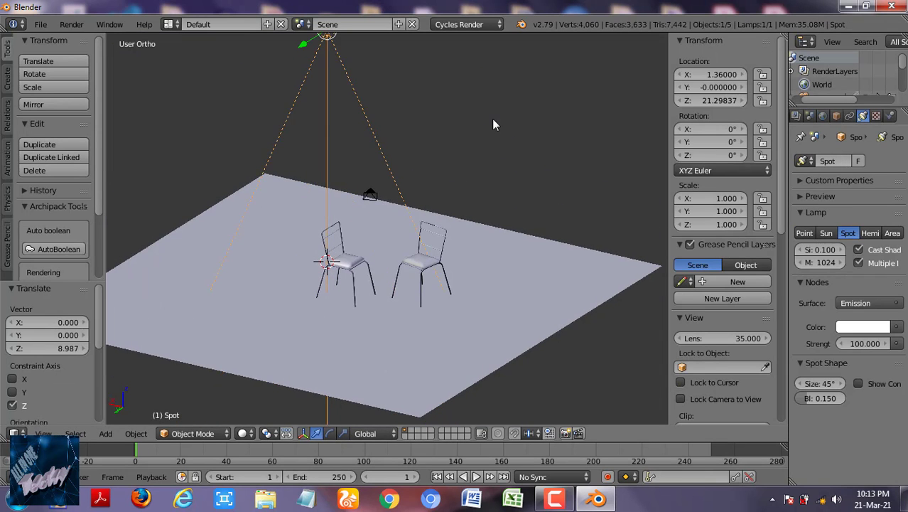
Tilt and reposition the spotlight to aim down at both chairs, checking it from the camera.
{"action": "mouse_move", "coordinate": [491, 118]}
{"action": "middle_mouse_down"}
{"action": "mouse_move", "coordinate": [285, 221]}
{"action": "mouse_move", "coordinate": [400, 203]}
{"action": "middle_mouse_up"}
{"action": "key", "text": "r"}
{"action": "left_click", "coordinate": [572, 292]}
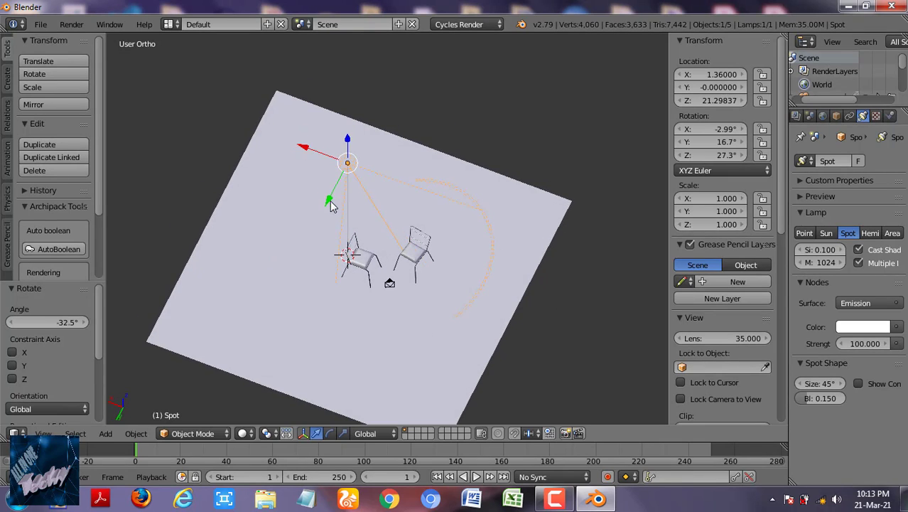
{"action": "middle_click_drag", "start_coordinate": [573, 293], "coordinate": [416, 284]}
{"action": "left_click_drag", "start_coordinate": [412, 268], "coordinate": [398, 242]}
{"action": "left_click_drag", "start_coordinate": [376, 304], "coordinate": [365, 329]}
{"action": "left_click", "coordinate": [365, 329]}
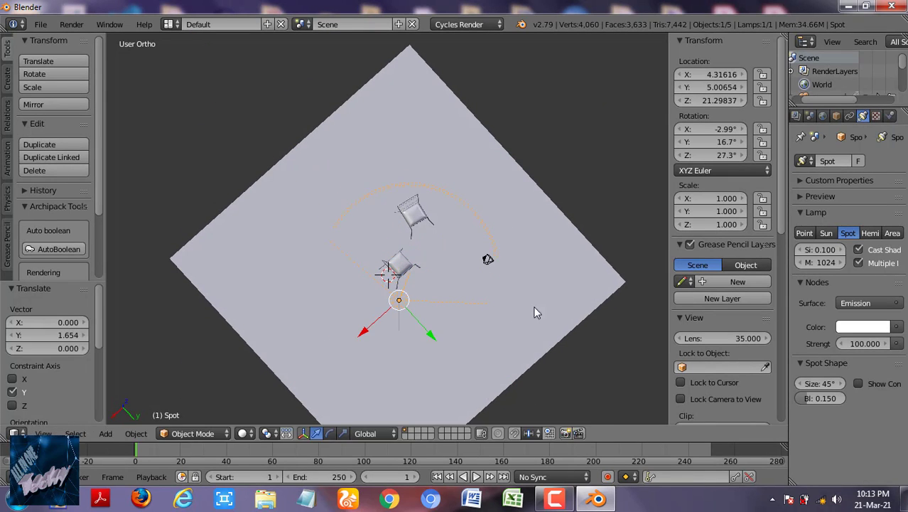
{"action": "key", "text": "r"}
{"action": "left_click", "coordinate": [542, 255]}
{"action": "middle_click_drag", "start_coordinate": [542, 256], "coordinate": [526, 258]}
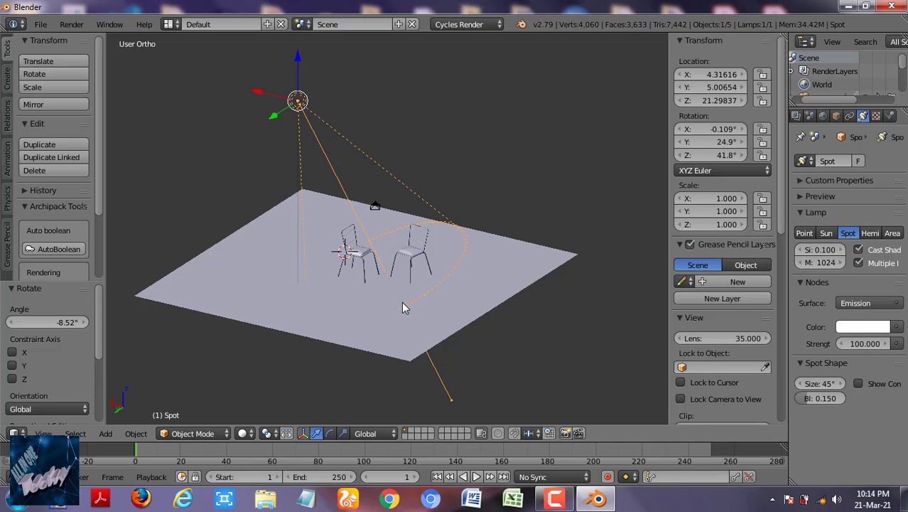
{"action": "key", "text": "KP_0"}
{"action": "key", "text": "shift+z"}
{"action": "key", "text": "shift+z"}
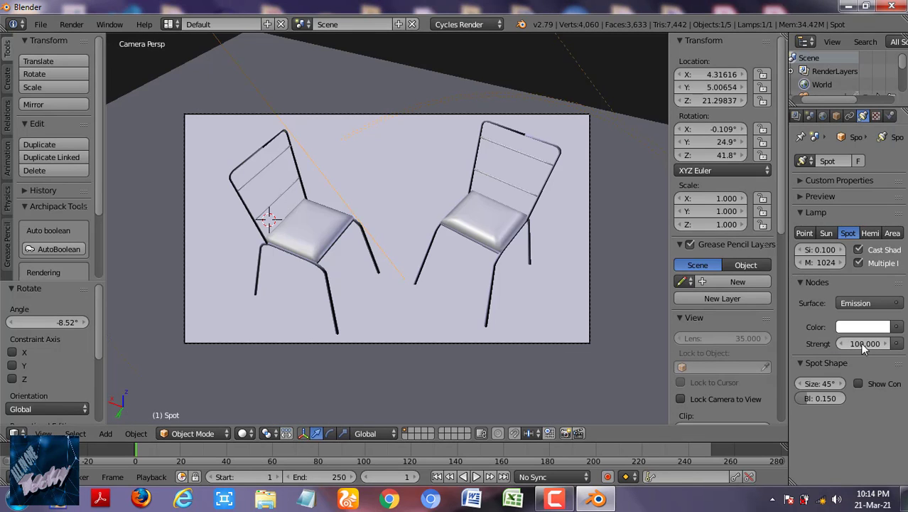
{"action": "type", "text": "2000.000"}
Set the spotlight strength to 10000 and soften its edge with a blend of 0.797.
{"action": "key", "text": "shift+z"}
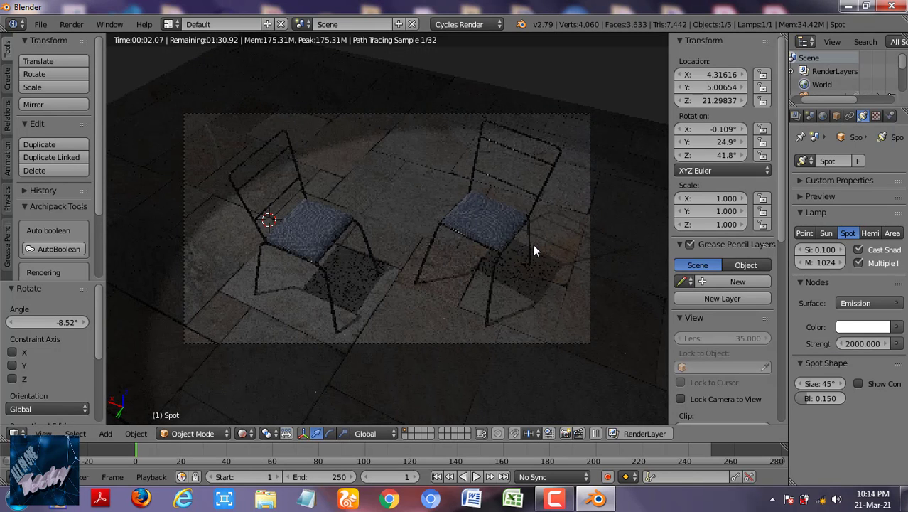
{"action": "key", "text": "shift+z"}
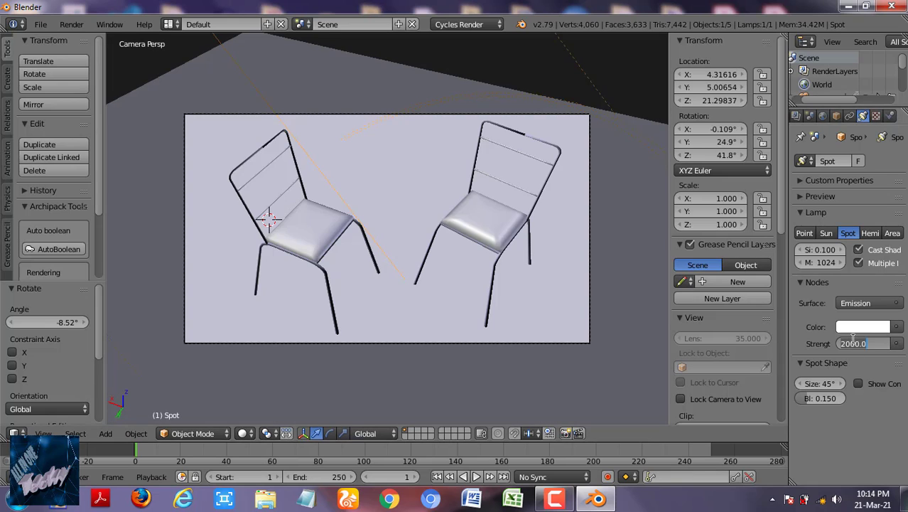
{"action": "left_click", "coordinate": [855, 340]}
{"action": "type", "text": "10000"}
{"action": "key", "text": "Return"}
{"action": "key", "text": "shift+z"}
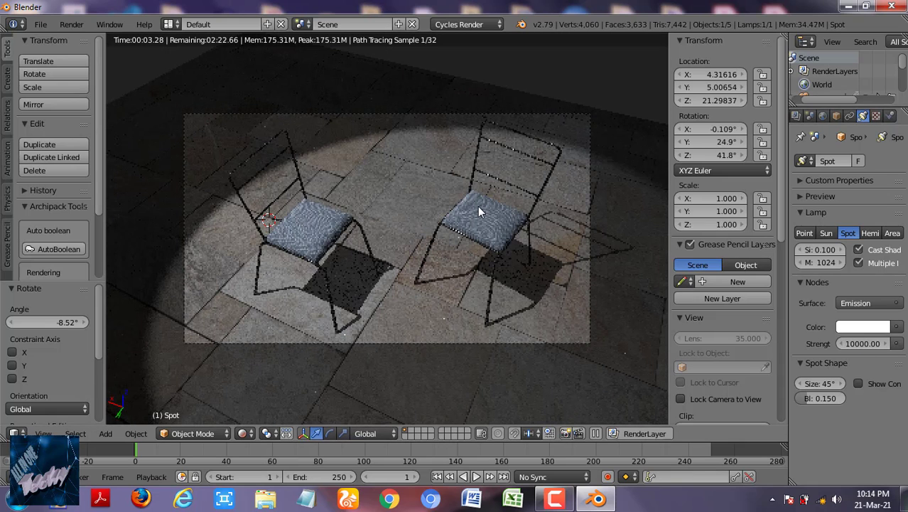
{"action": "key", "text": "shift+z"}
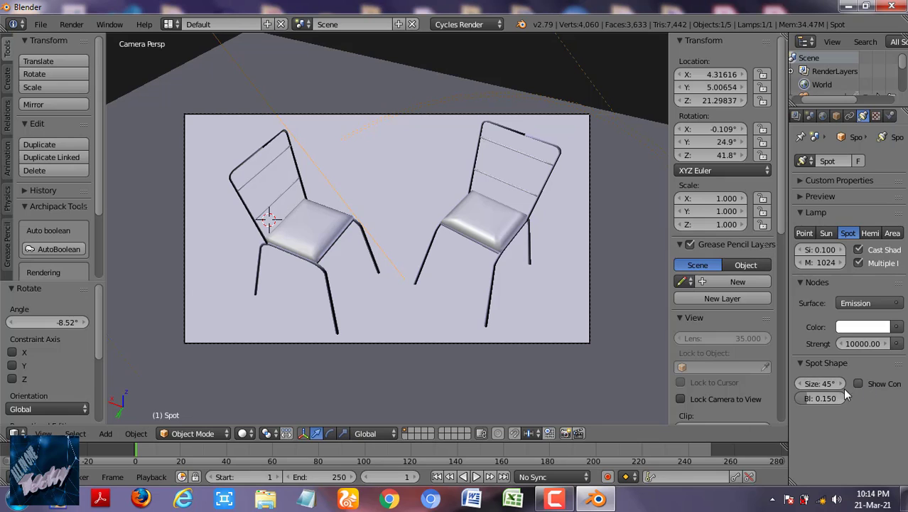
{"action": "key", "text": "shift+z"}
{"action": "key", "text": "shift+z"}
{"action": "left_click_drag", "start_coordinate": [817, 397], "coordinate": [842, 397]}
{"action": "key", "text": "shift+z"}
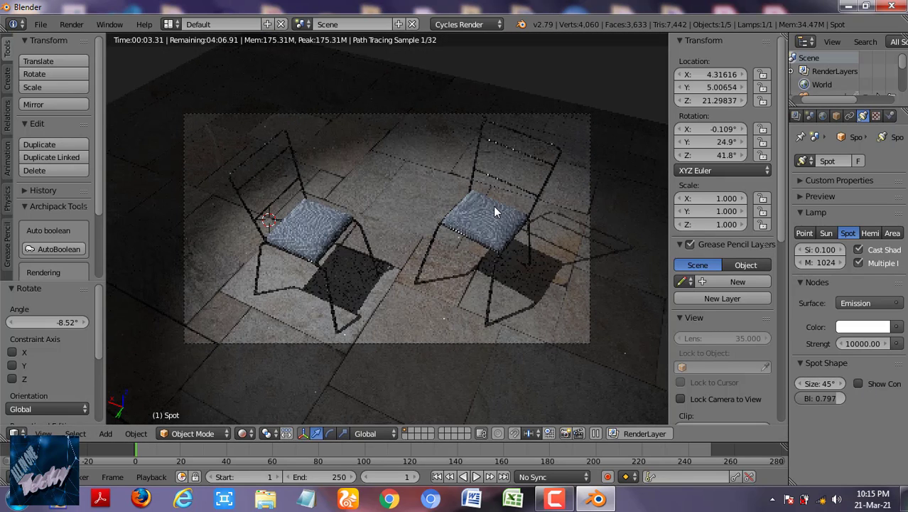
{"action": "key", "text": "shift+z"}
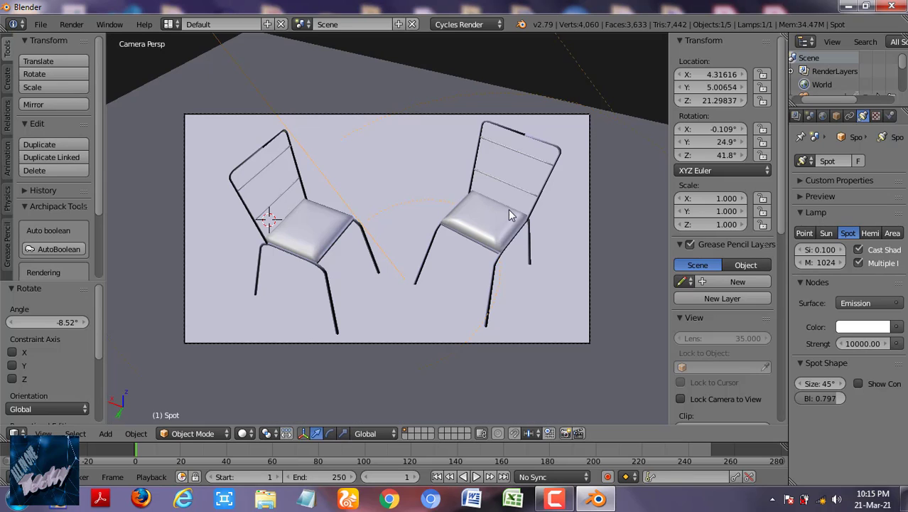
Tint the spotlight pale yellow and scale the lamp up to 1.244.
{"action": "left_click", "coordinate": [862, 326]}
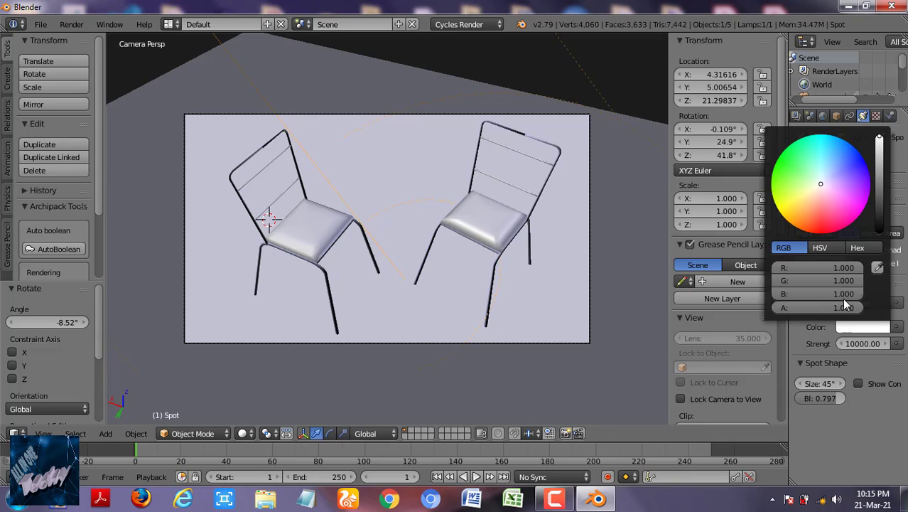
{"action": "left_click", "coordinate": [822, 179]}
{"action": "key", "text": "shift+z"}
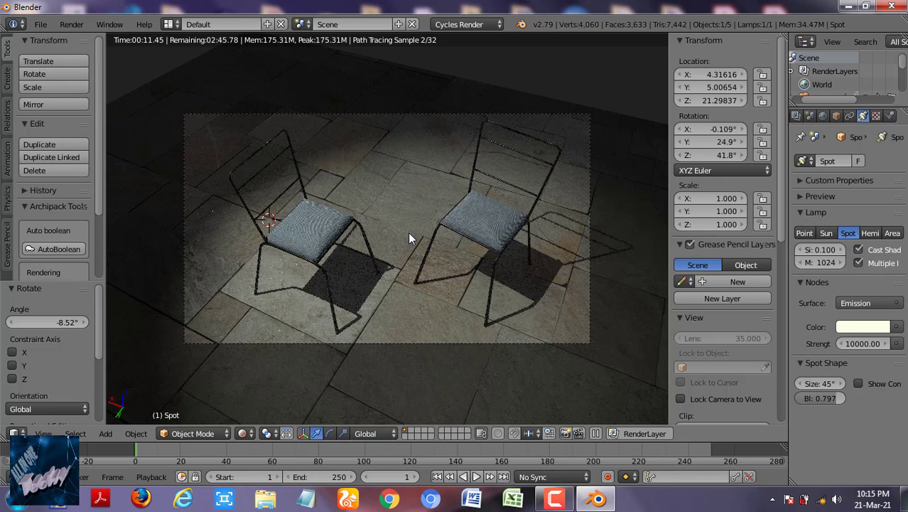
{"action": "key", "text": "shift+z"}
{"action": "middle_click_drag", "start_coordinate": [314, 202], "coordinate": [594, 277]}
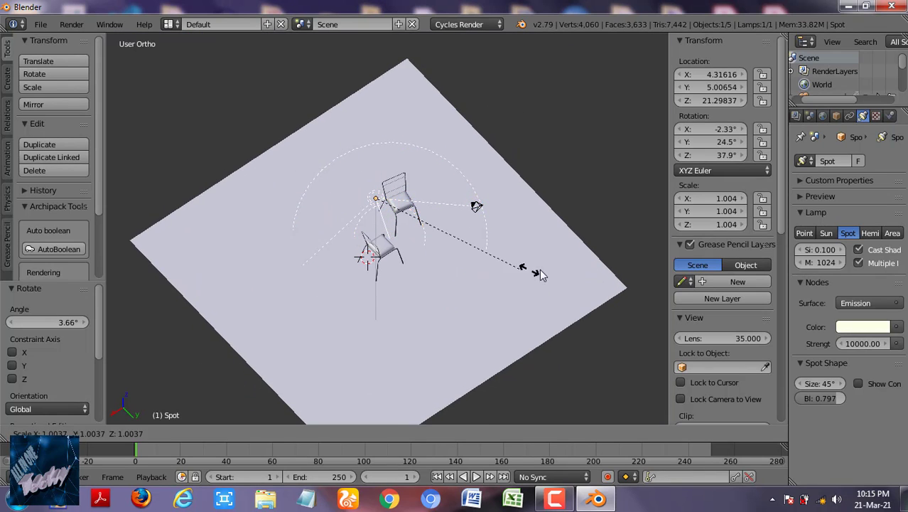
{"action": "left_click", "coordinate": [561, 272]}
{"action": "key", "text": "KP_0"}
{"action": "key", "text": "shift+z"}
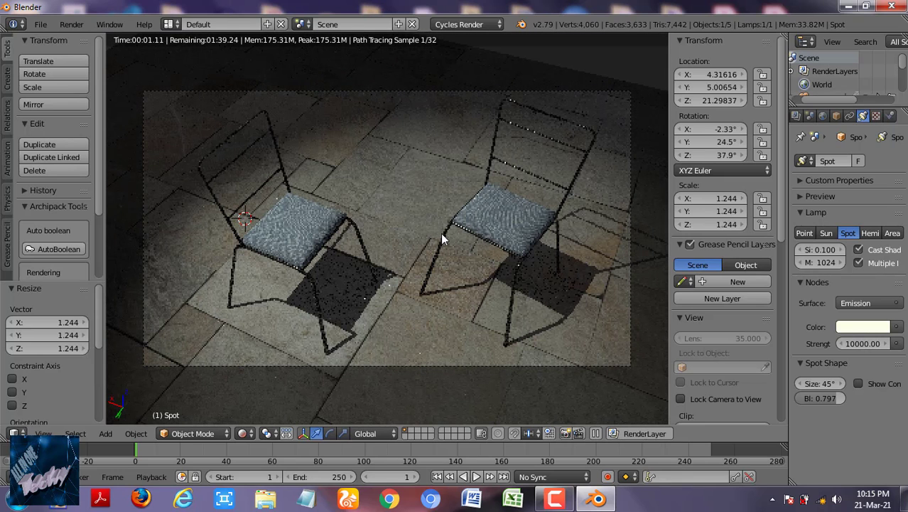
{"action": "key", "text": "shift+z"}
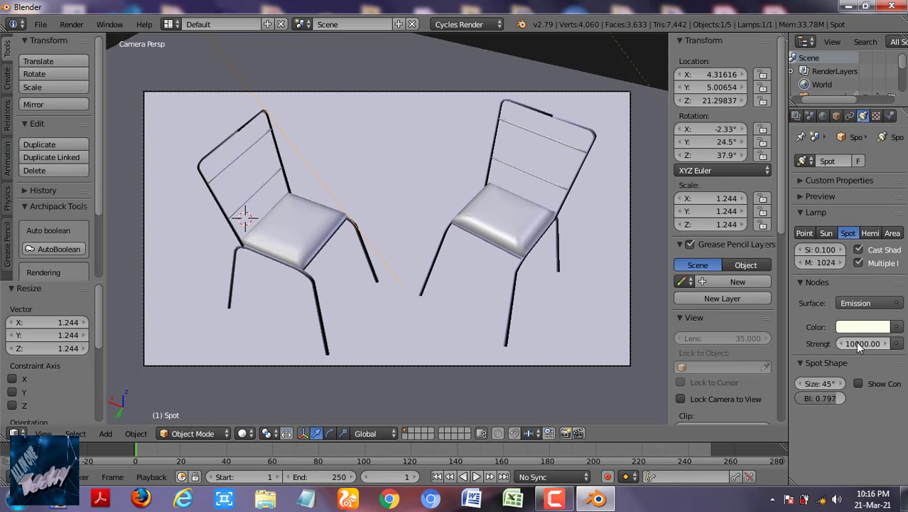
Try a lamp strength of 50000, then settle on 12000.
{"action": "left_click", "coordinate": [855, 343]}
{"action": "type", "text": "000"}
{"action": "key", "text": "Return"}
{"action": "key", "text": "shift+z"}
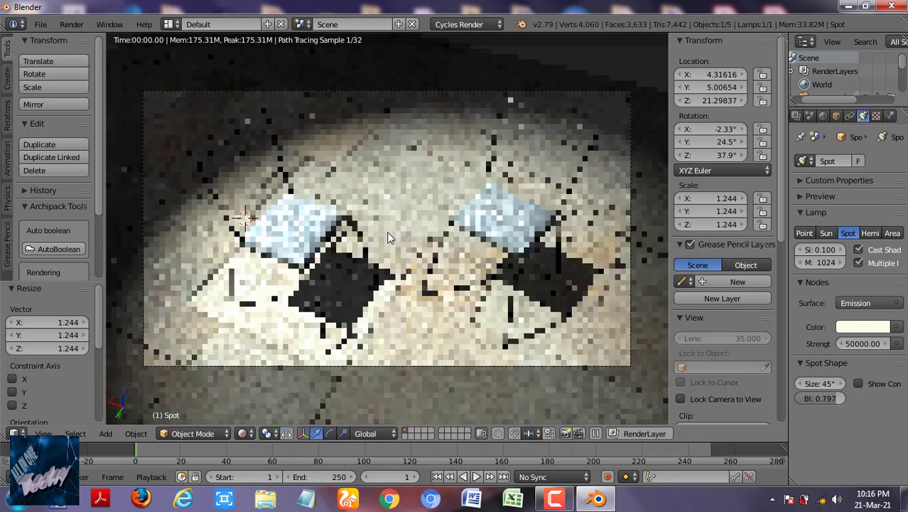
{"action": "key", "text": "shift+z"}
{"action": "left_click", "coordinate": [858, 344]}
{"action": "type", "text": "120"}
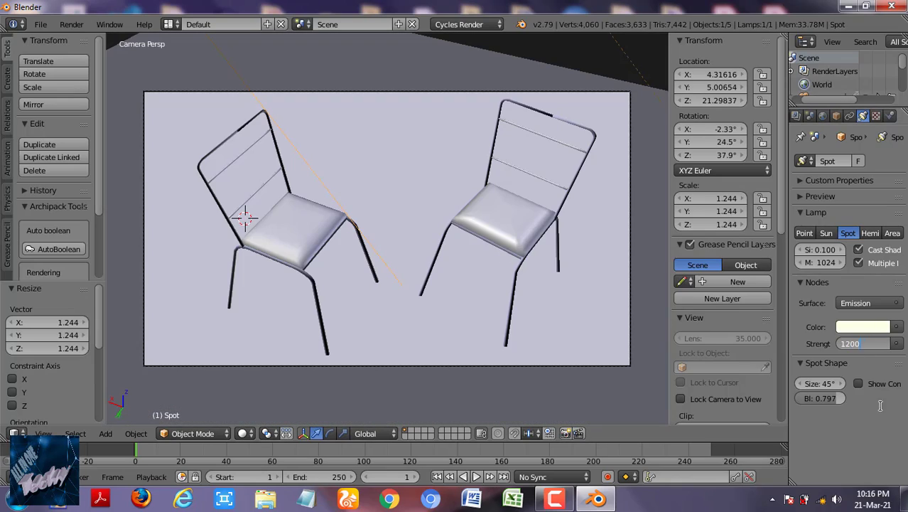
{"action": "type", "text": "0"}
{"action": "key", "text": "Return"}
{"action": "key", "text": "shift+z"}
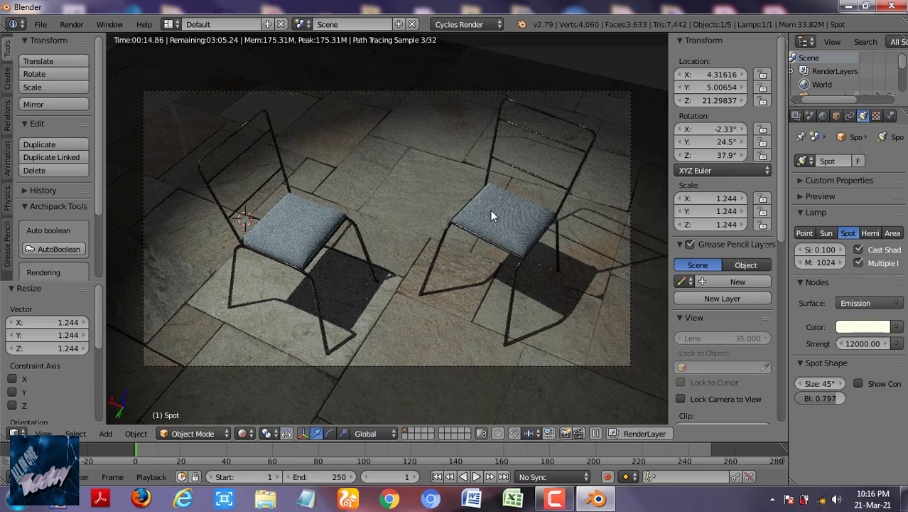
{"action": "key", "text": "shift+z"}
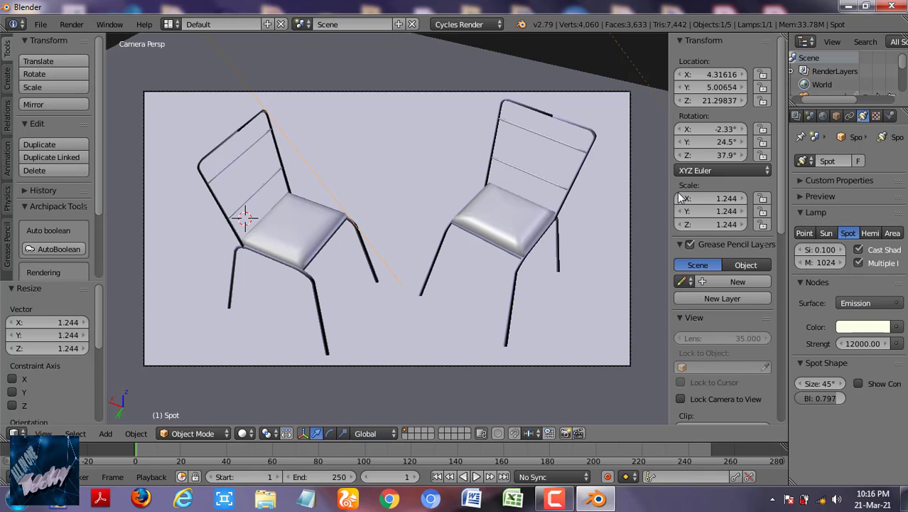
{"action": "left_click", "coordinate": [836, 116]}
{"action": "left_click", "coordinate": [823, 116]}
Enable Use Nodes for the world and keep the spotlight blend at 0.797.
{"action": "left_click", "coordinate": [801, 195]}
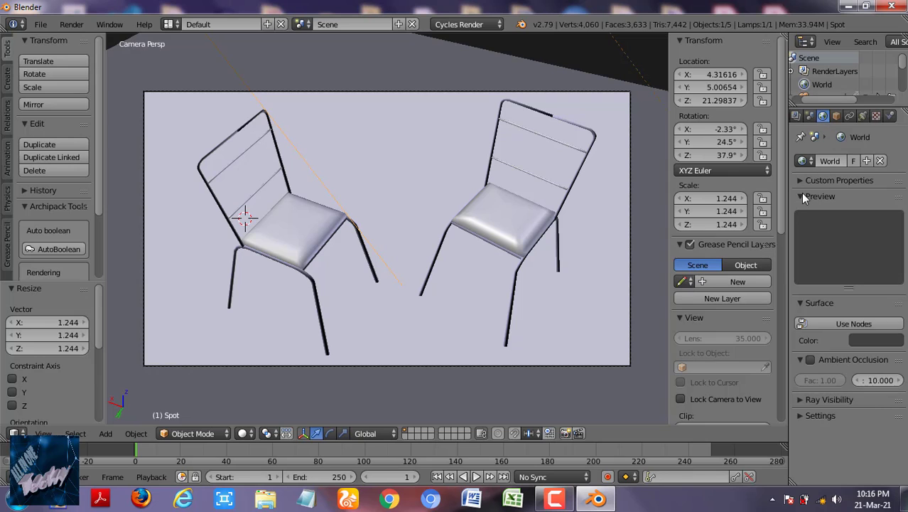
{"action": "left_click", "coordinate": [853, 331]}
{"action": "left_click", "coordinate": [803, 196]}
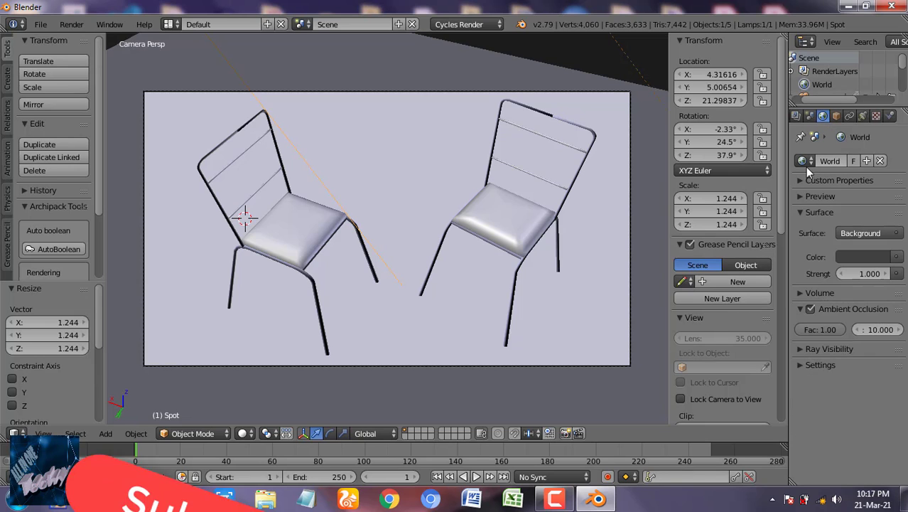
{"action": "left_click", "coordinate": [863, 115]}
{"action": "key", "text": "Return"}
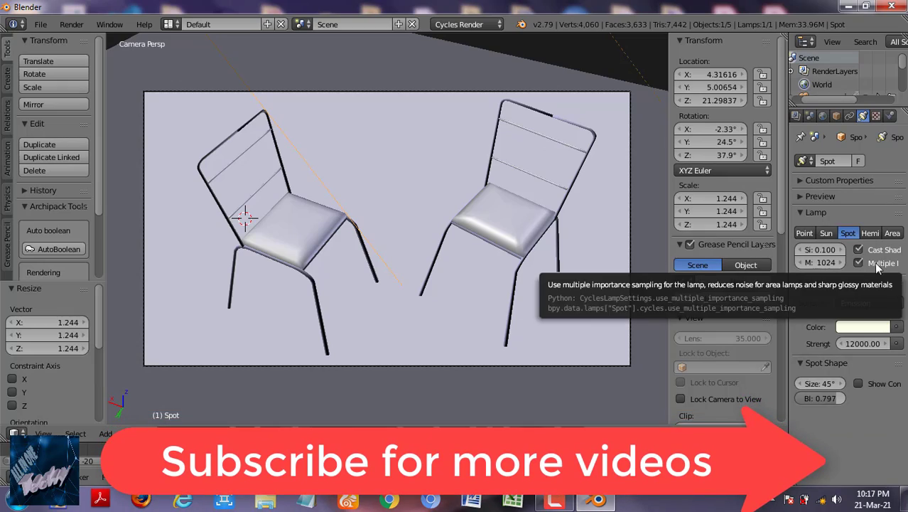
Compare the rendered scene with the spotlight's shadows turned off and back on.
{"action": "left_click", "coordinate": [859, 250]}
{"action": "key", "text": "shift+z"}
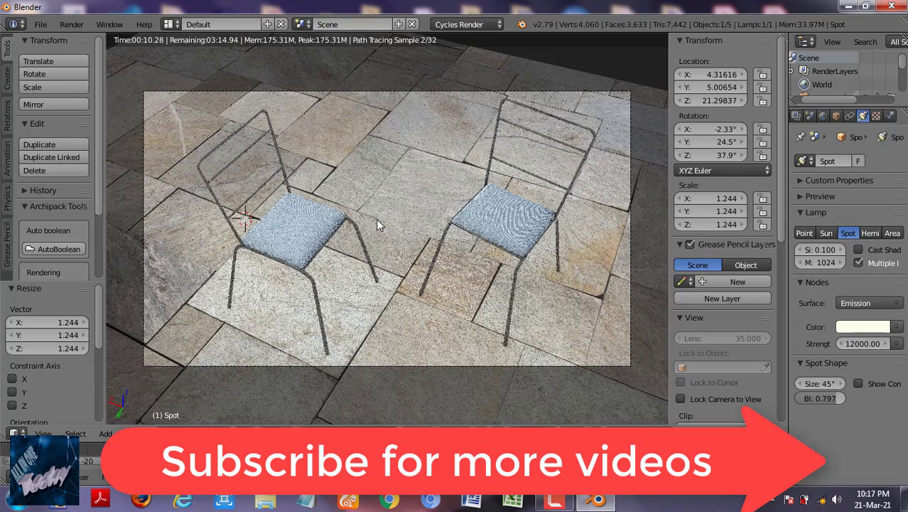
{"action": "key", "text": "shift+z"}
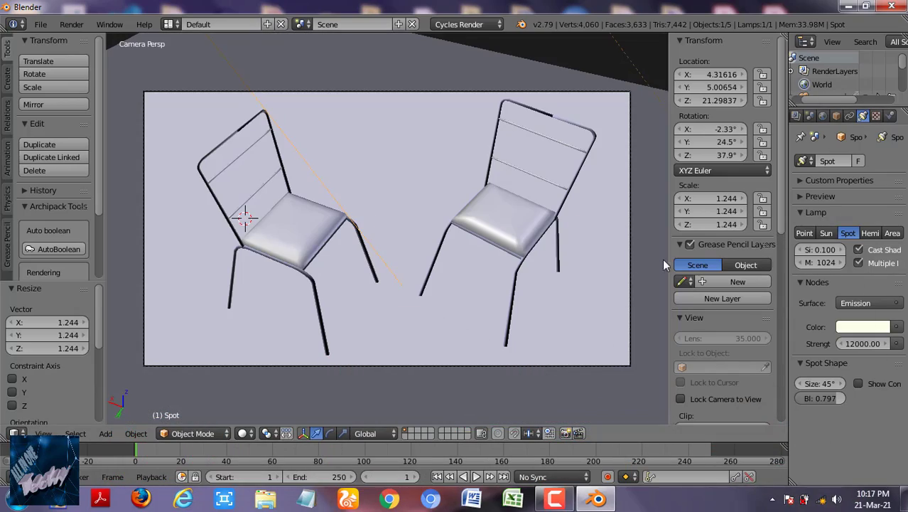
{"action": "left_click", "coordinate": [858, 249]}
{"action": "key", "text": "shift+z"}
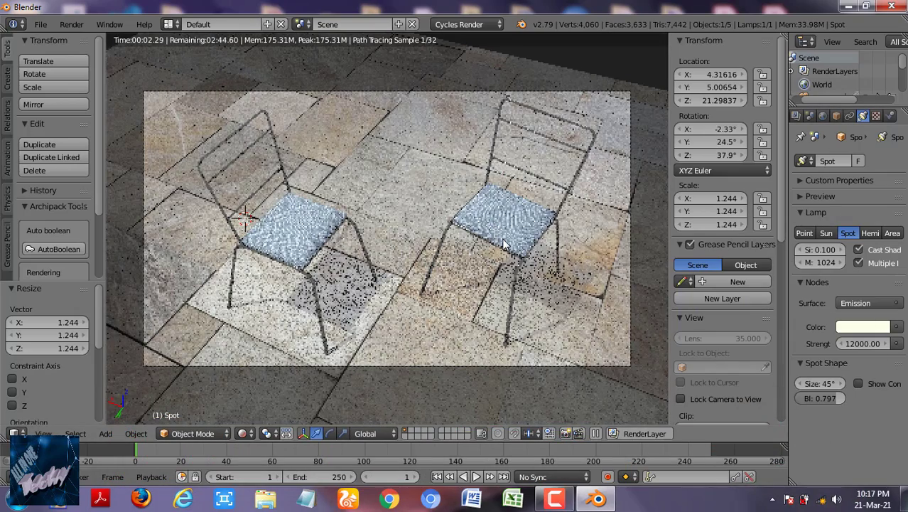
{"action": "key", "text": "shift+z"}
Try a lamp size of 0.200 and max bounces of 30, previewing the softer shadows.
{"action": "left_click_drag", "start_coordinate": [827, 253], "coordinate": [833, 253]}
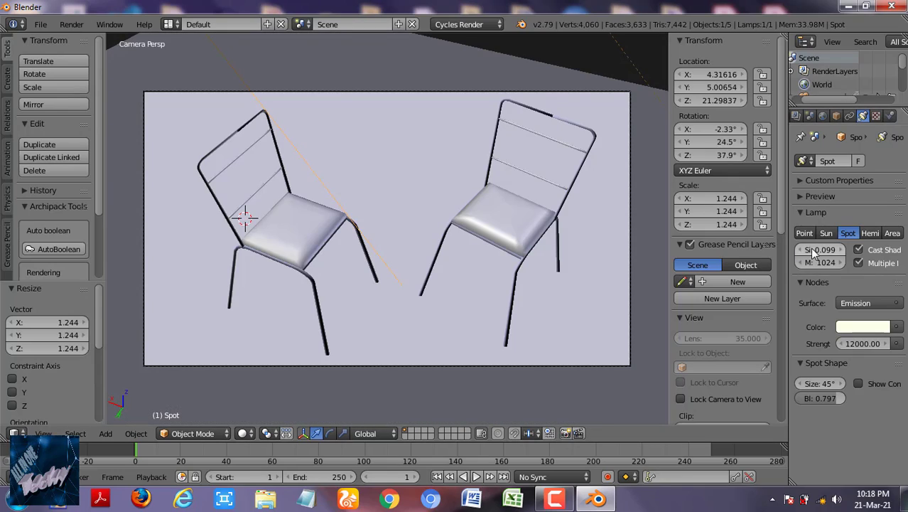
{"action": "key", "text": "shift+z"}
{"action": "key", "text": "shift+z"}
{"action": "left_click", "coordinate": [820, 262]}
{"action": "type", "text": "30"}
{"action": "key", "text": "Return"}
{"action": "key", "text": "shift+z"}
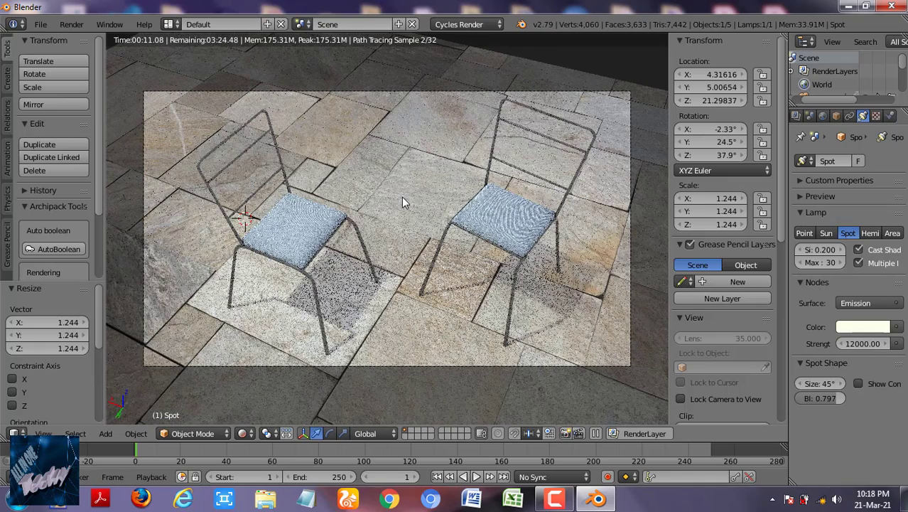
{"action": "key", "text": "shift+z"}
Set the spotlight's lamp size to 0.05 for sharper-edged shadows.
{"action": "left_click", "coordinate": [823, 117]}
{"action": "left_click", "coordinate": [863, 116]}
{"action": "key", "text": "shift+z"}
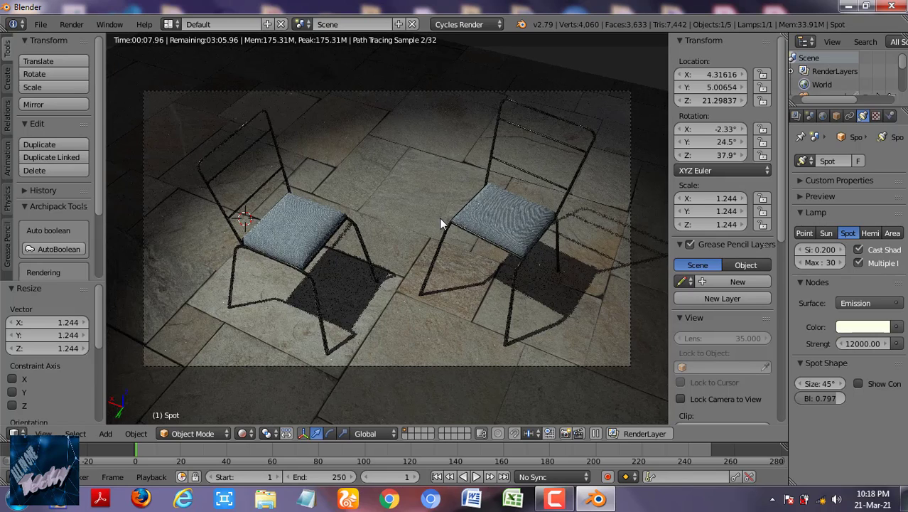
{"action": "key", "text": "shift+z"}
{"action": "left_click", "coordinate": [824, 252]}
{"action": "type", "text": "0.05"}
{"action": "key", "text": "Return"}
{"action": "key", "text": "shift+z"}
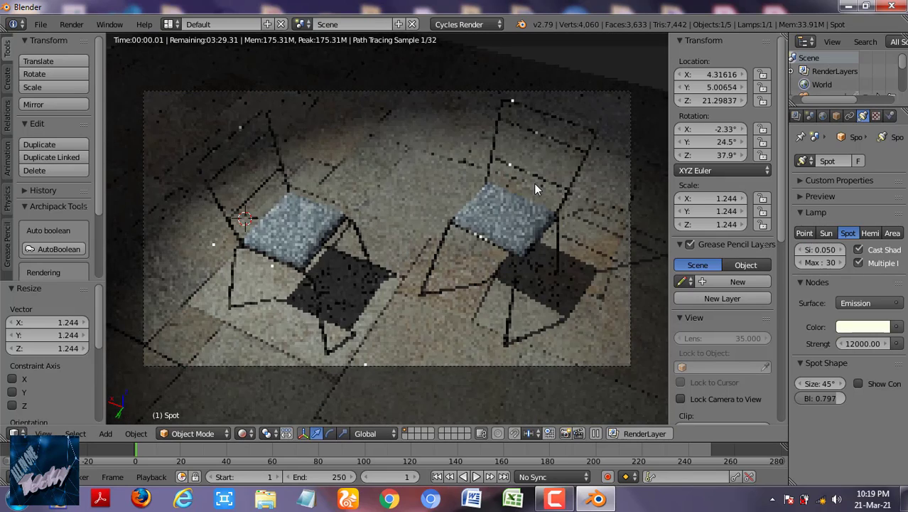
{"action": "key", "text": "shift+z"}
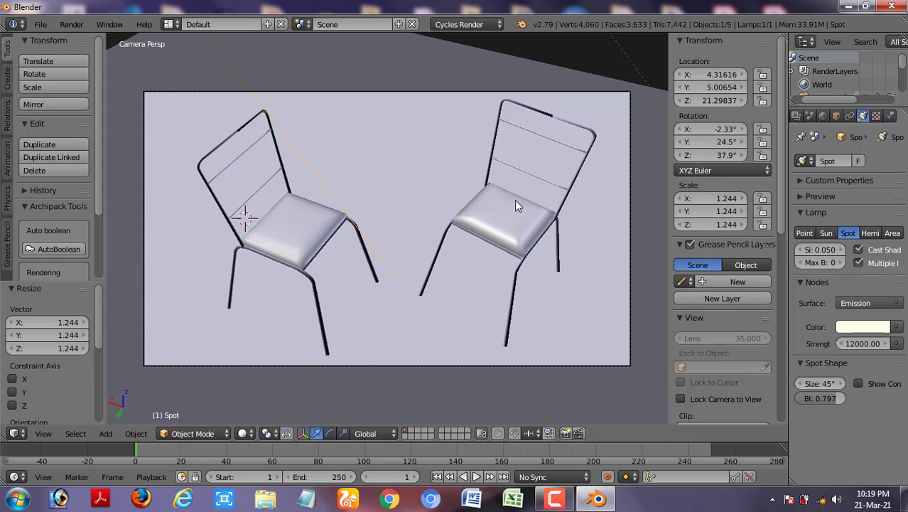
Restore max bounces to 1024 and preview the final rendered lighting.
{"action": "key", "text": "shift+z"}
{"action": "key", "text": "shift+z"}
{"action": "left_click_drag", "start_coordinate": [824, 262], "coordinate": [875, 262]}
{"action": "key", "text": "shift+z"}
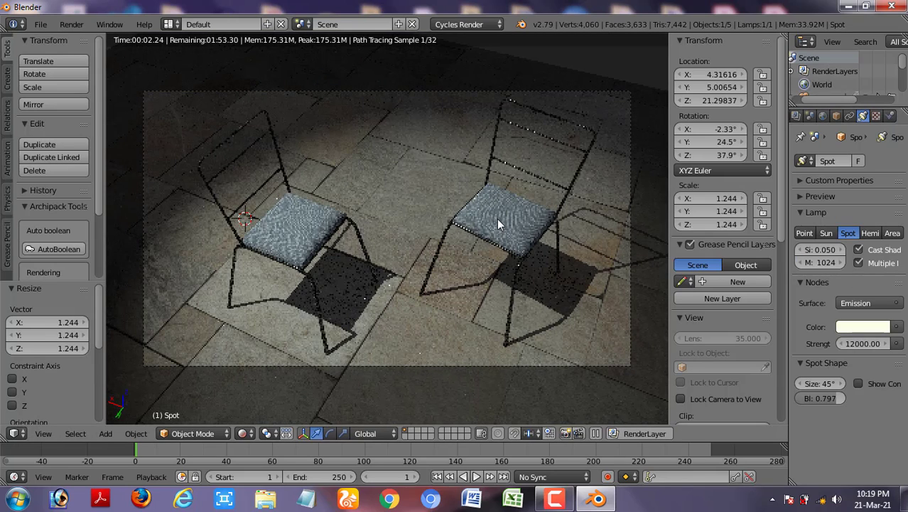
{"action": "key", "text": "shift+z"}
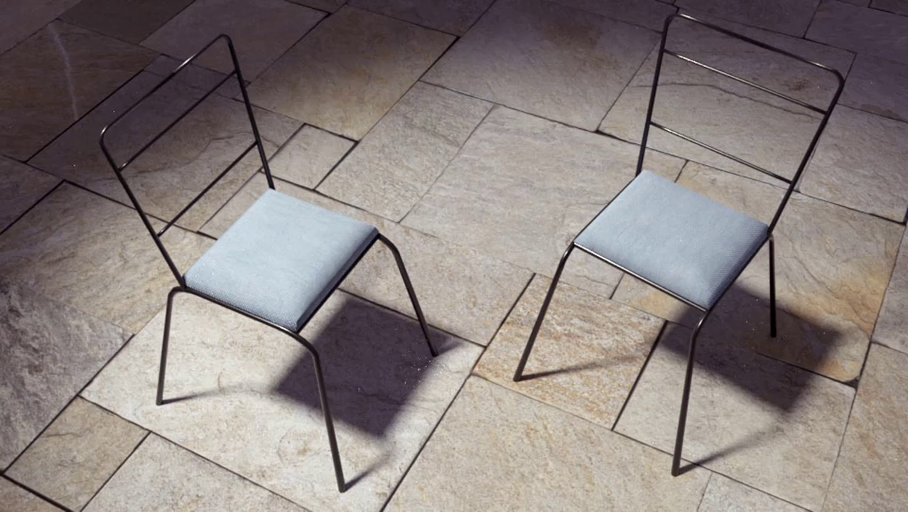